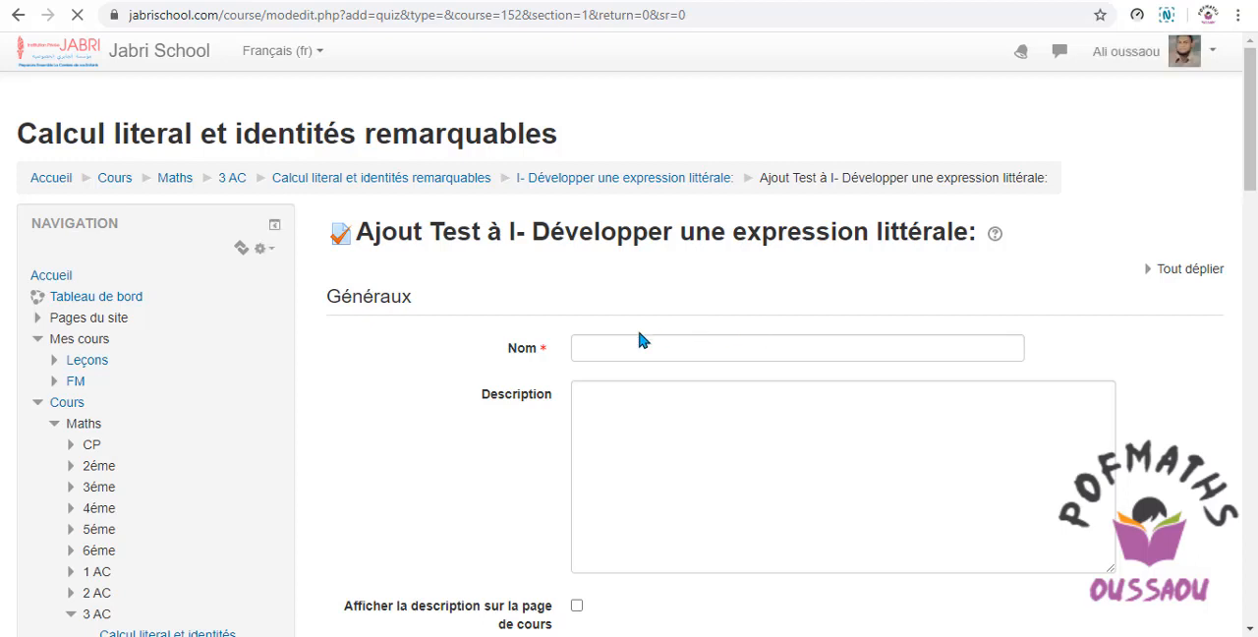
# Name the new quiz "Test d'évaluation 1" by copying the title from the Word document into the name field.
pyautogui.click(609, 345)
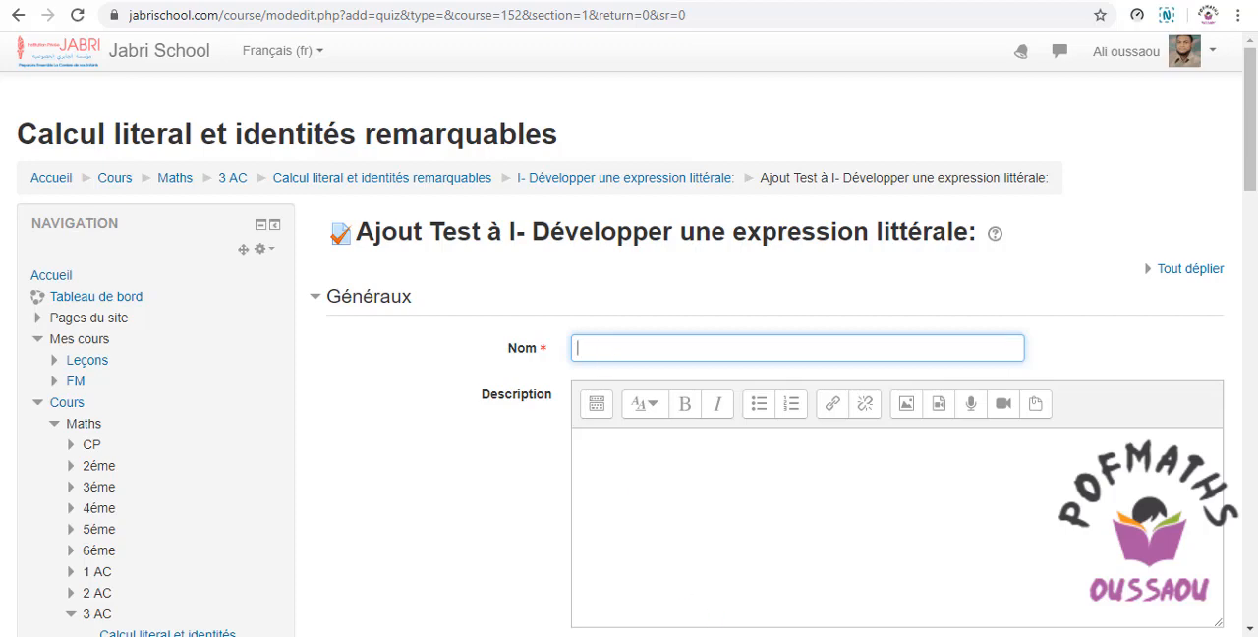
pyautogui.hotkey('alt', 'Tab')
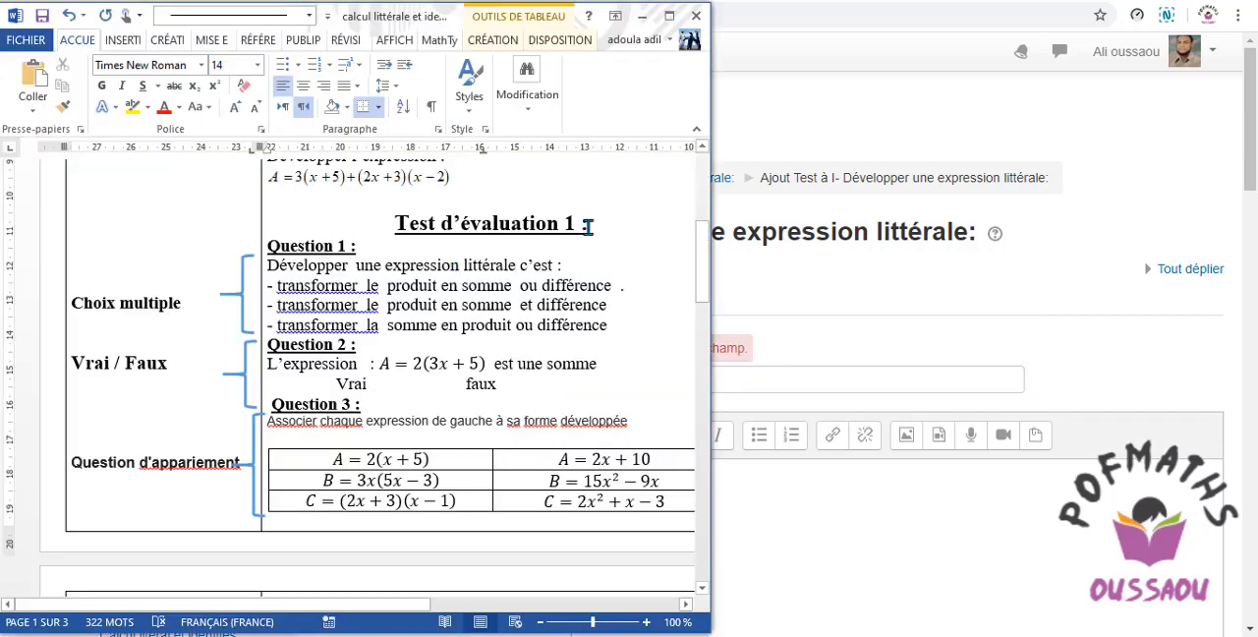
pyautogui.moveTo(590, 224)
pyautogui.mouseDown()
pyautogui.moveTo(408, 224)
pyautogui.moveTo(573, 236)
pyautogui.mouseUp()
pyautogui.hotkey('ctrl', 'c')
pyautogui.rightClick(508, 222)
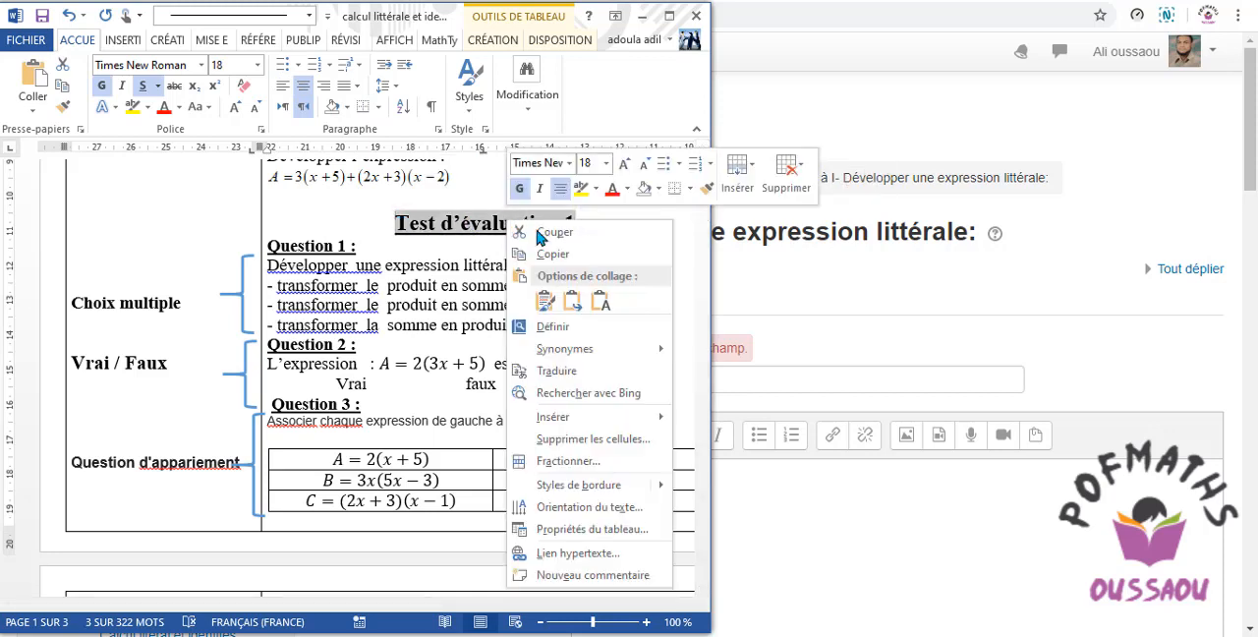
pyautogui.click(553, 254)
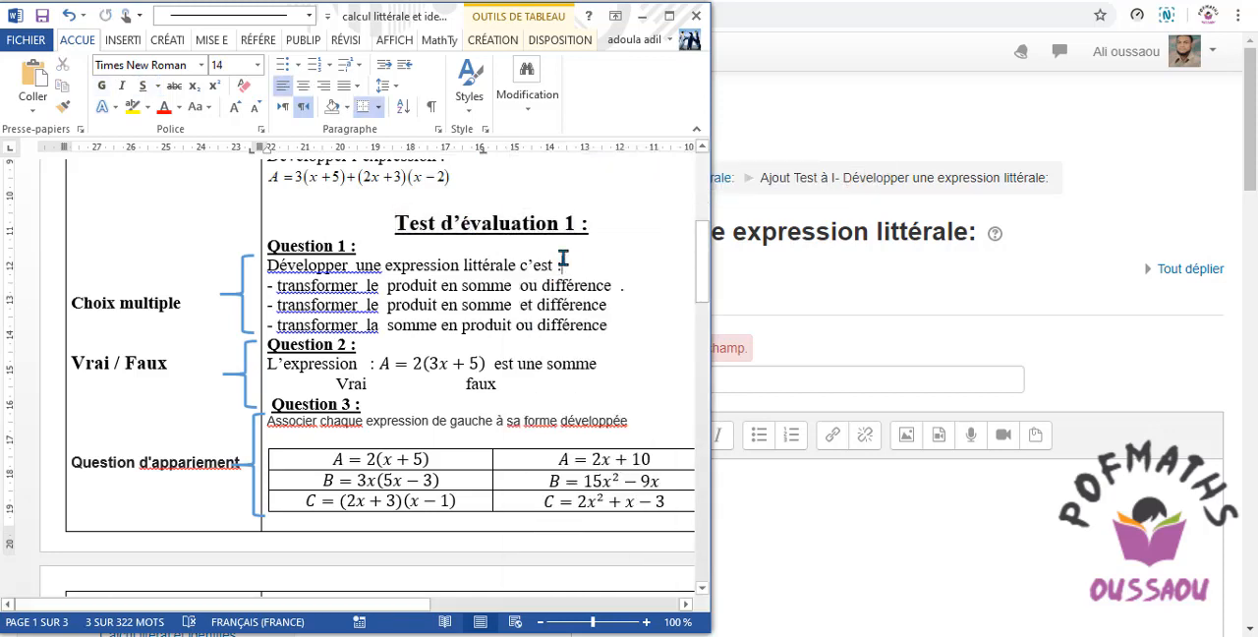
pyautogui.click(787, 496)
pyautogui.click(642, 381)
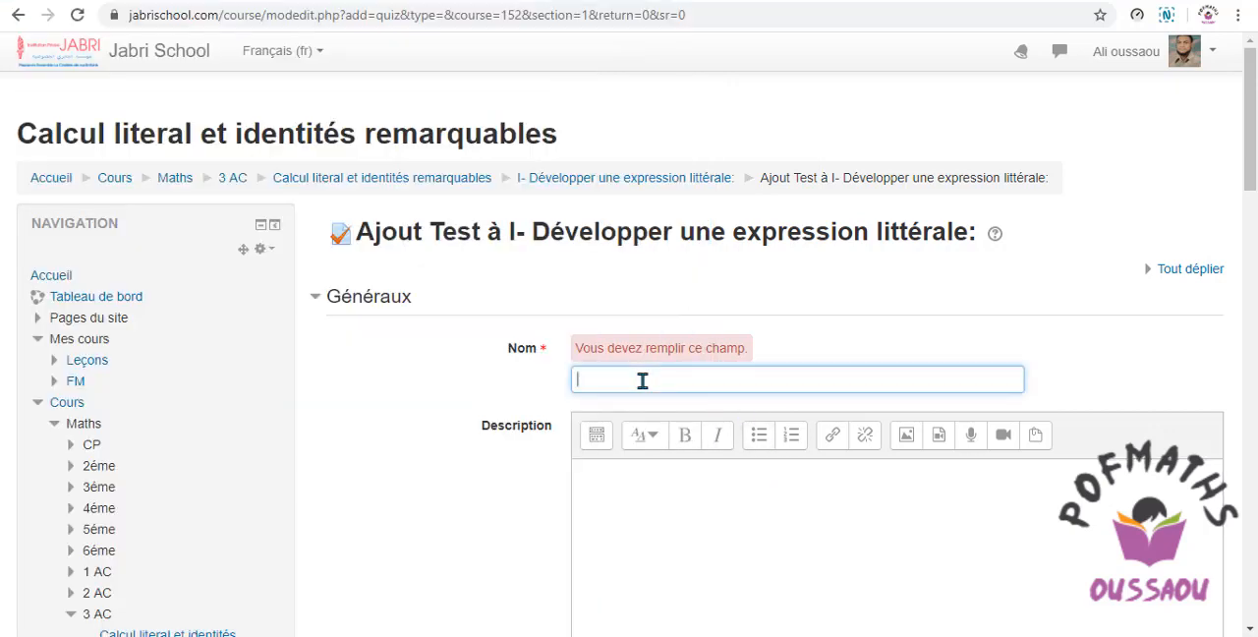
pyautogui.rightClick(621, 379)
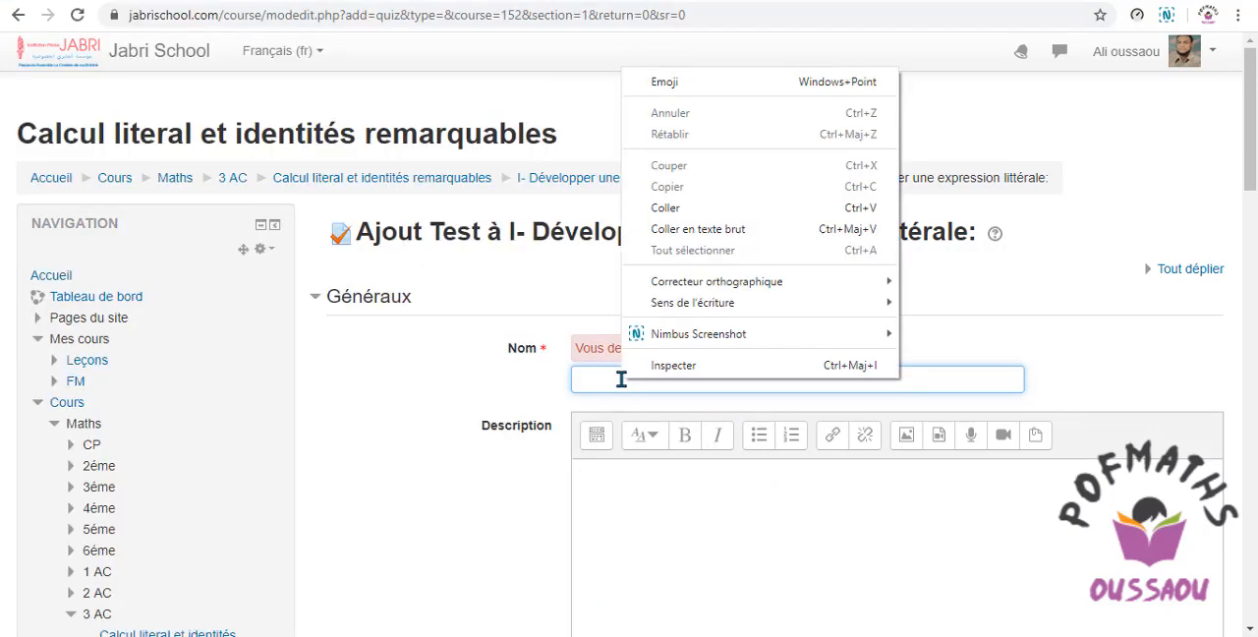
pyautogui.click(688, 208)
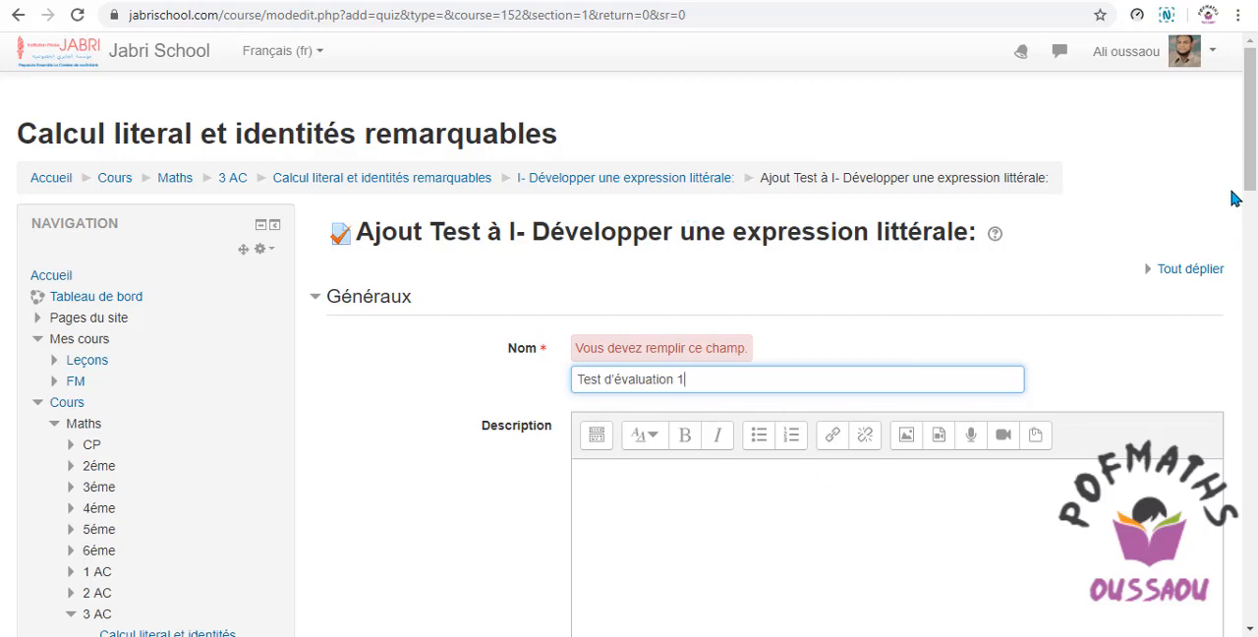
# Save the quiz with a return to the course, and open "Test d'évaluation 1" for editing its questions.
pyautogui.moveTo(1250, 149); pyautogui.dragTo(1253, 413)
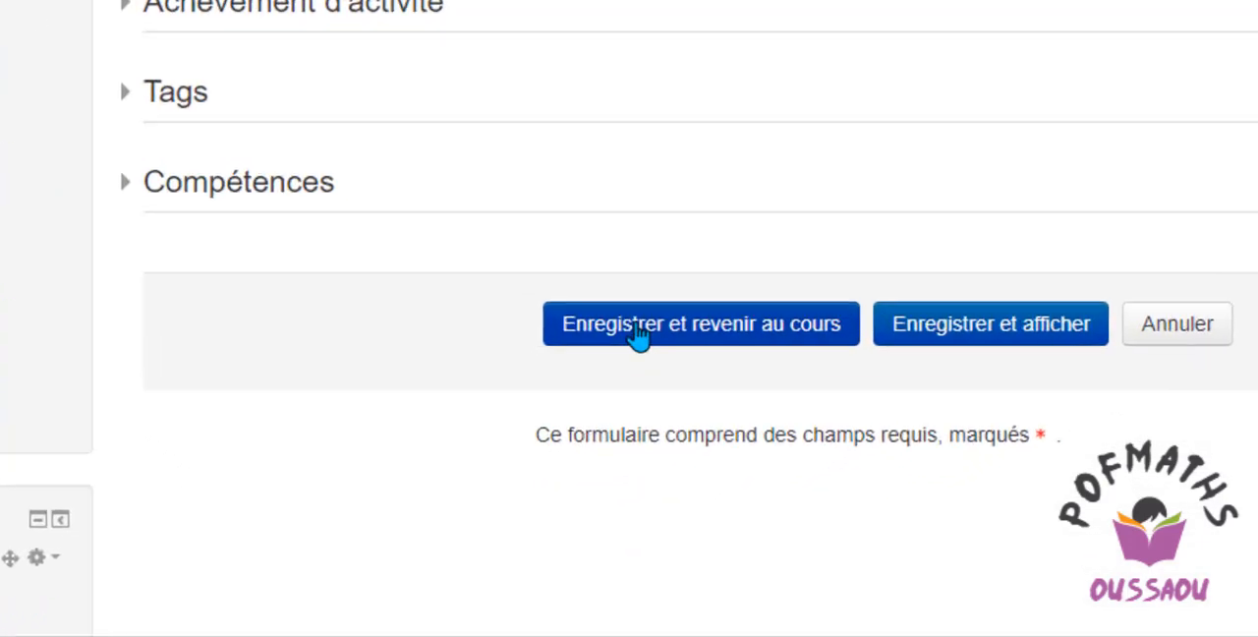
pyautogui.click(639, 332)
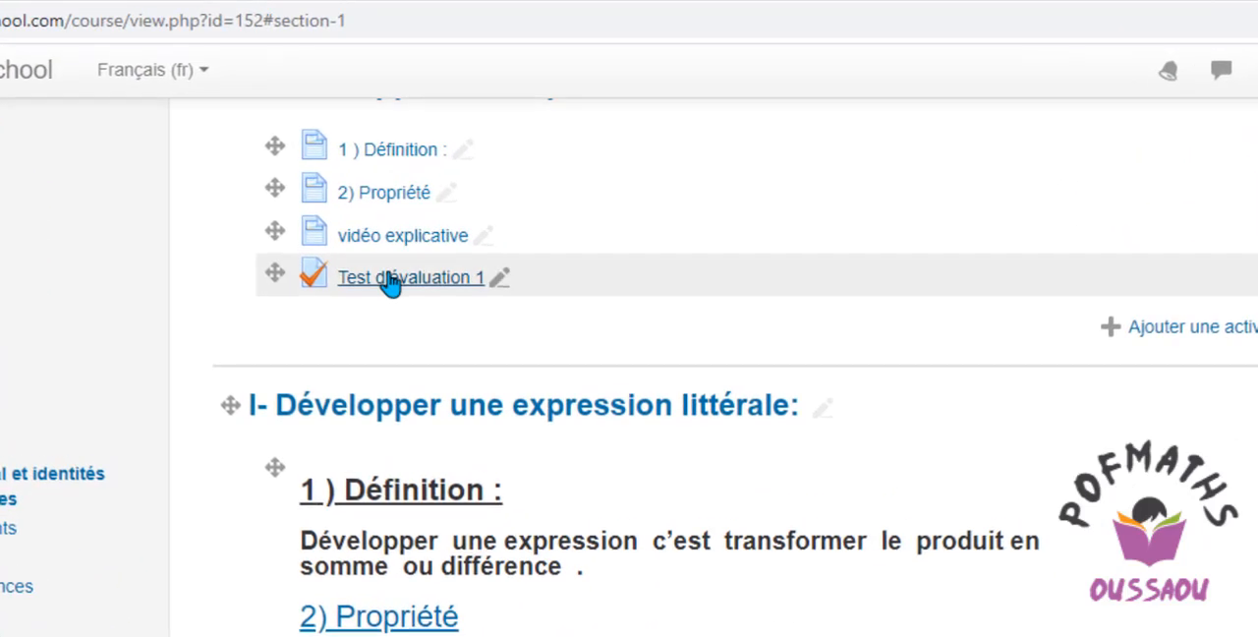
pyautogui.click(391, 280)
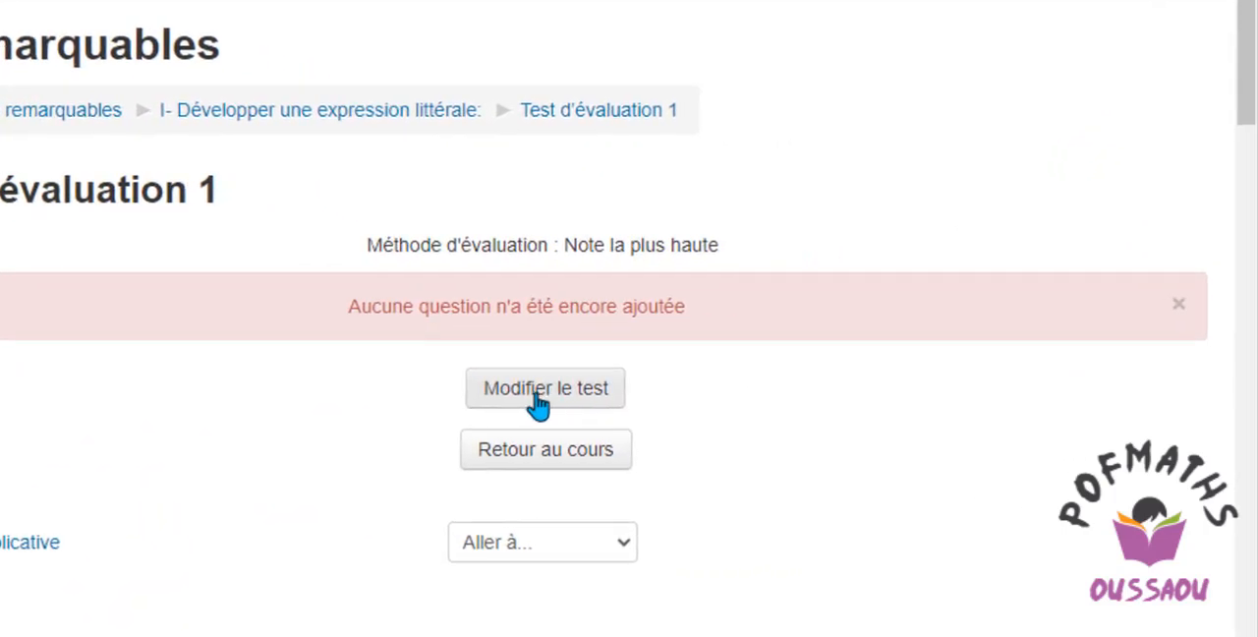
pyautogui.click(540, 393)
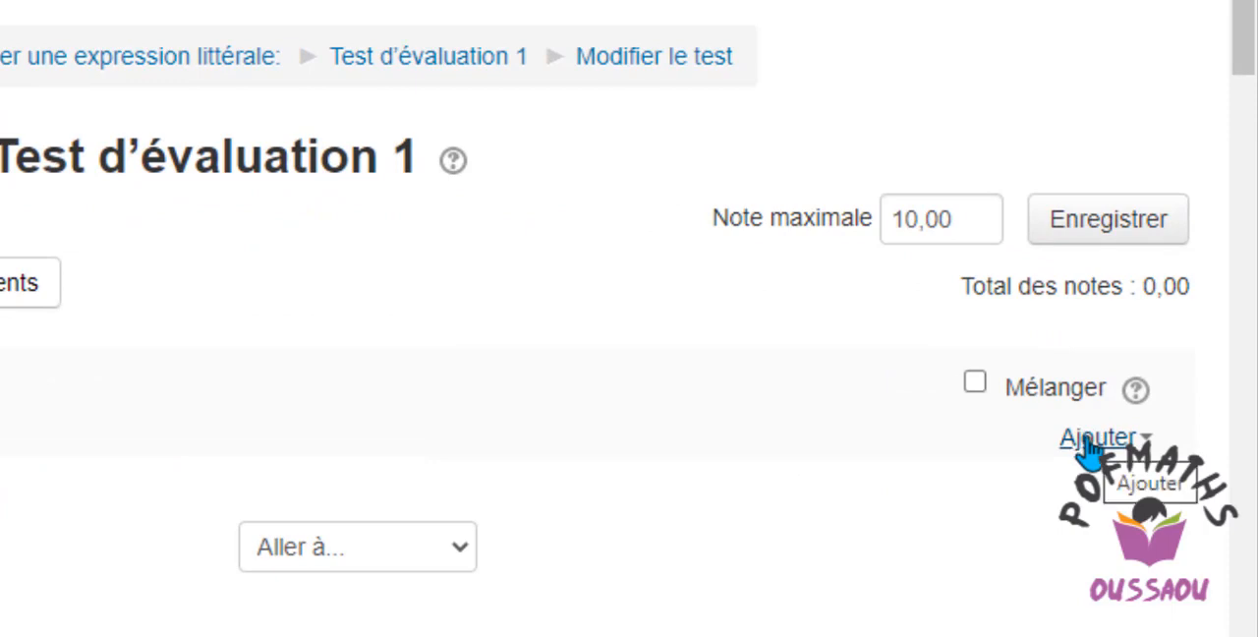
# Add a new question of type Choix multiple to the test.
pyautogui.click(1091, 440)
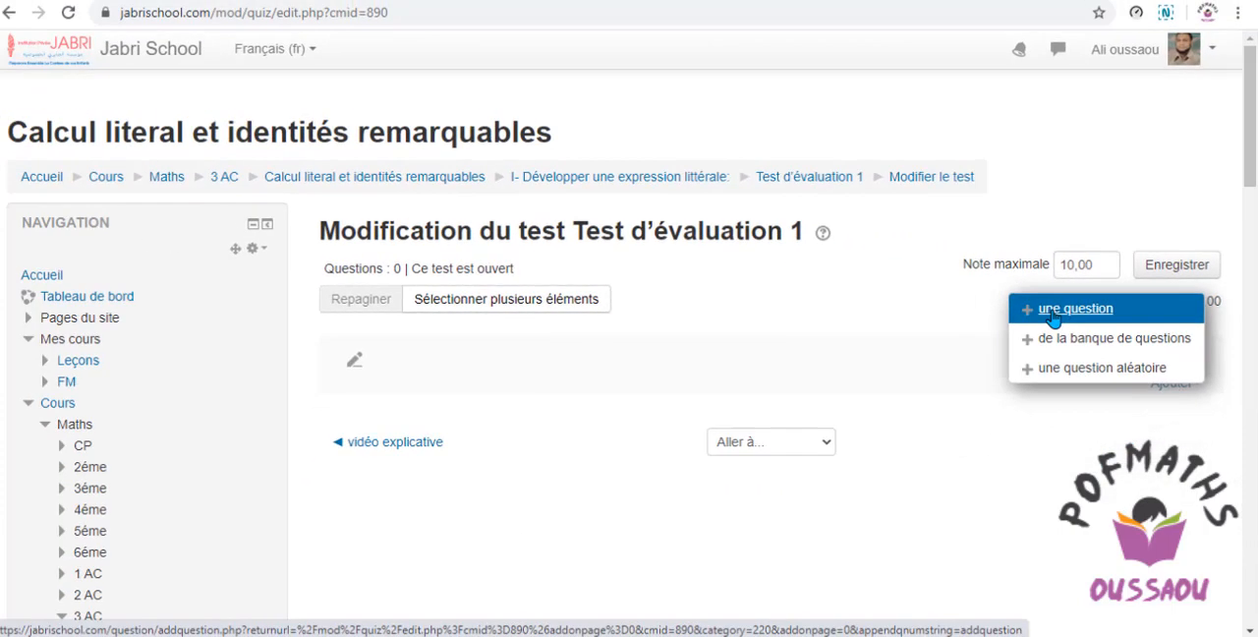
pyautogui.click(1052, 310)
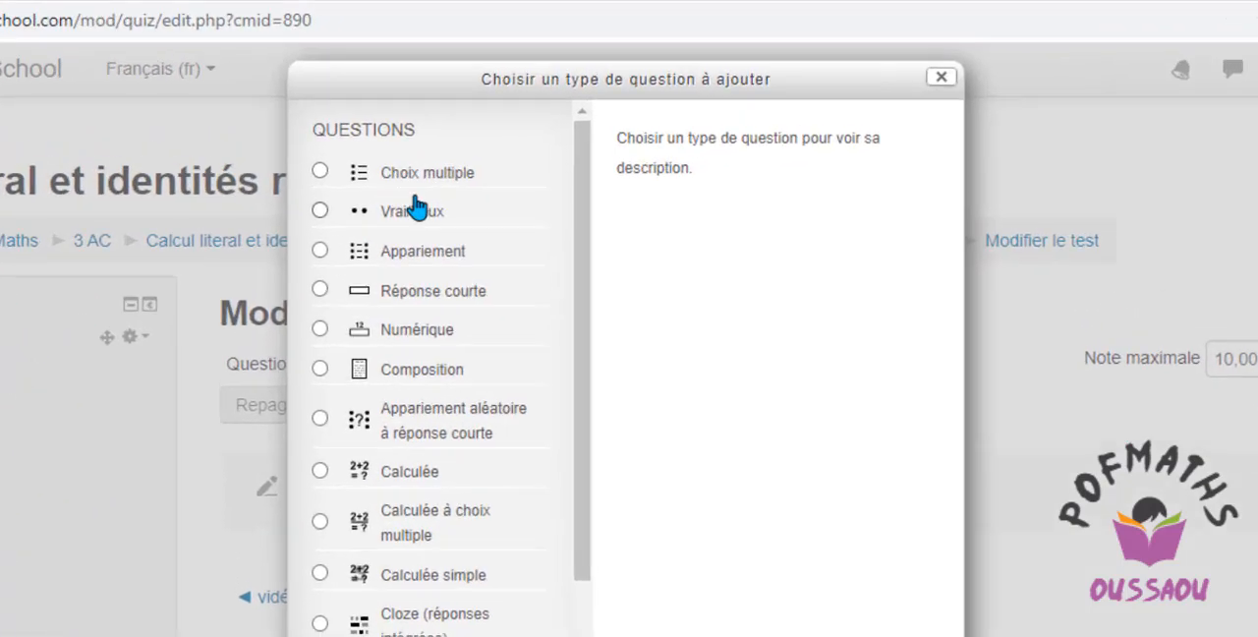
pyautogui.moveTo(581, 276); pyautogui.dragTo(595, 152)
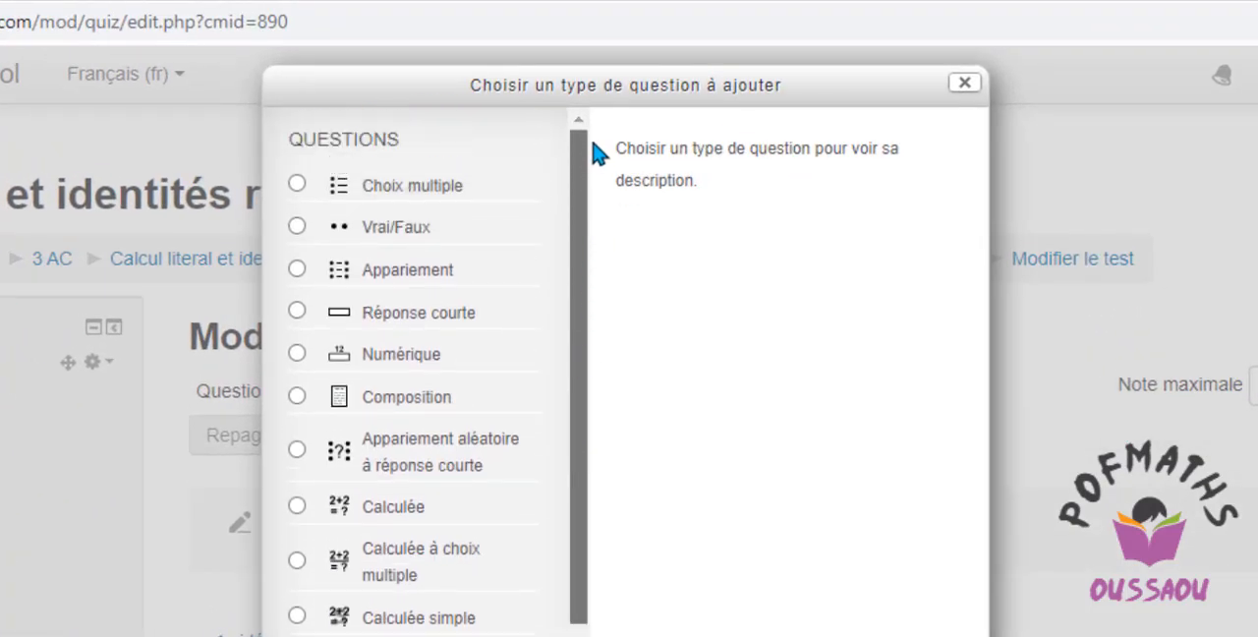
pyautogui.click(398, 185)
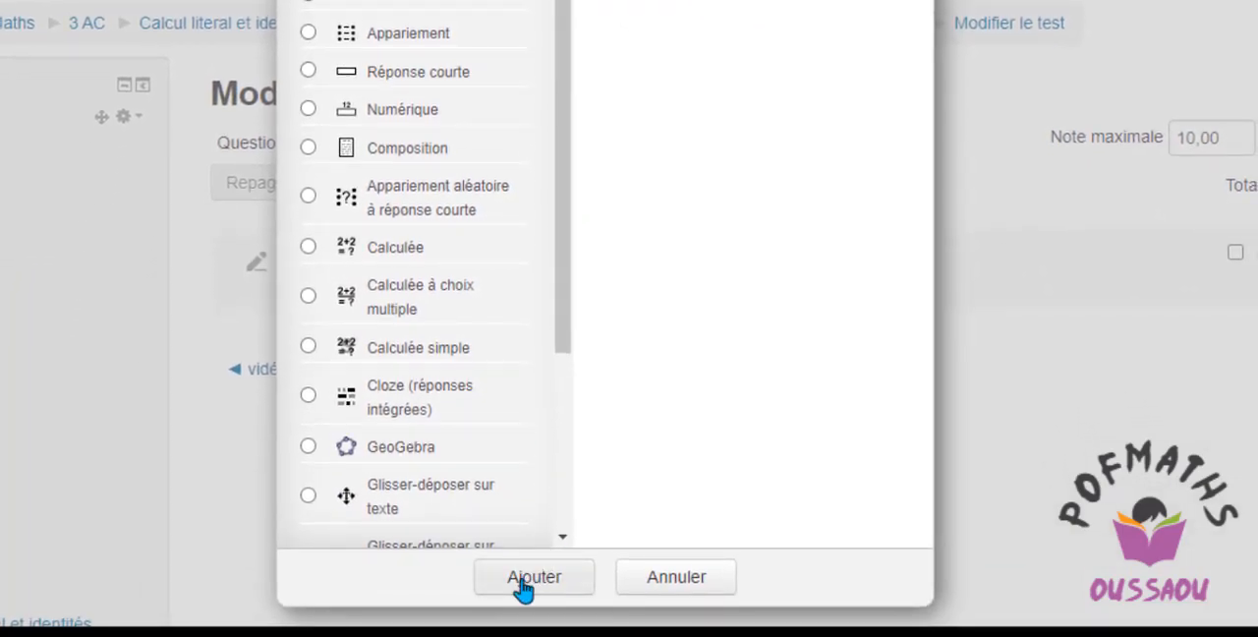
pyautogui.click(523, 581)
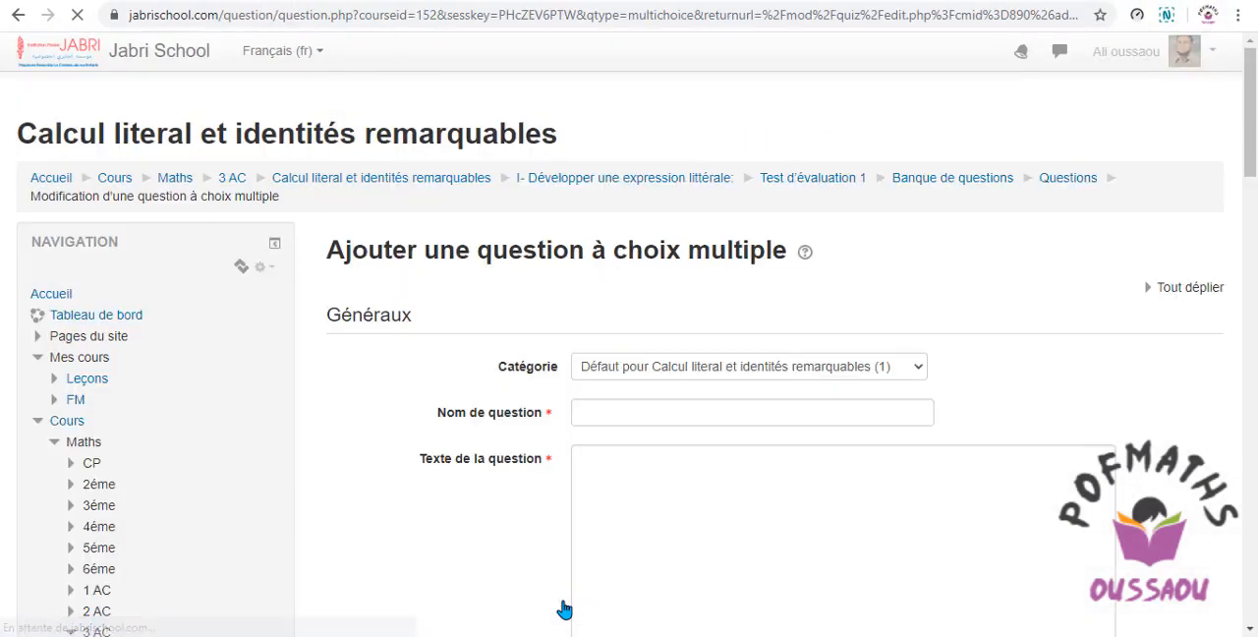
# Name the question "Question 1" by copying its heading from the Word document.
pyautogui.click(593, 413)
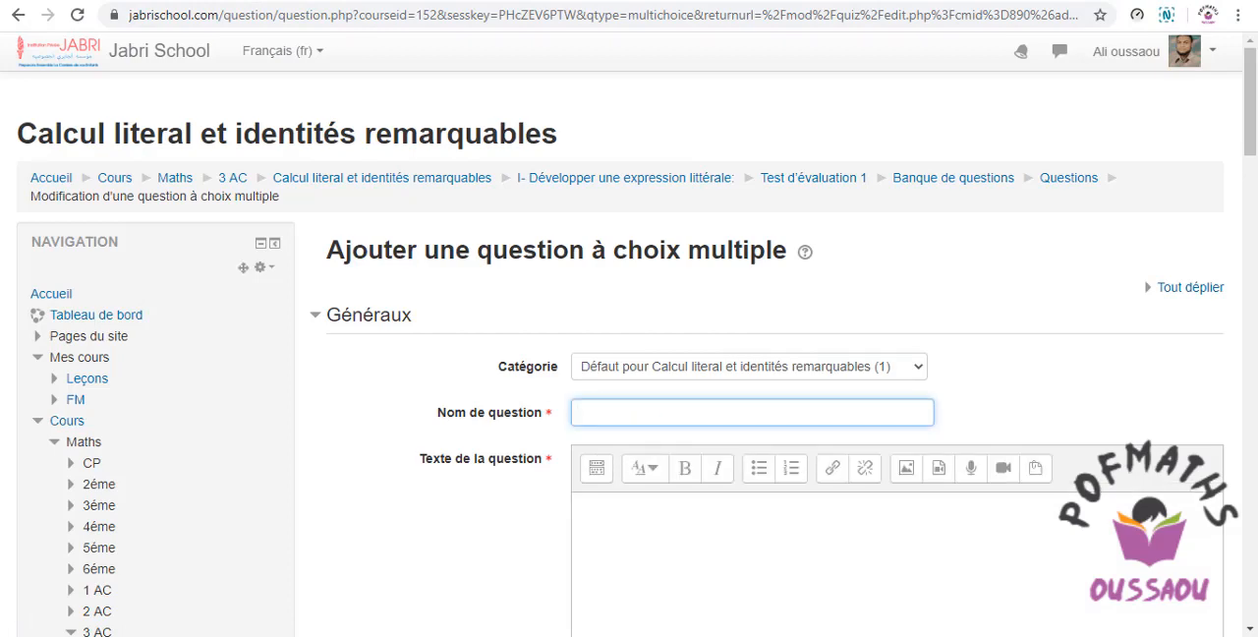
pyautogui.hotkey('alt', 'Tab')
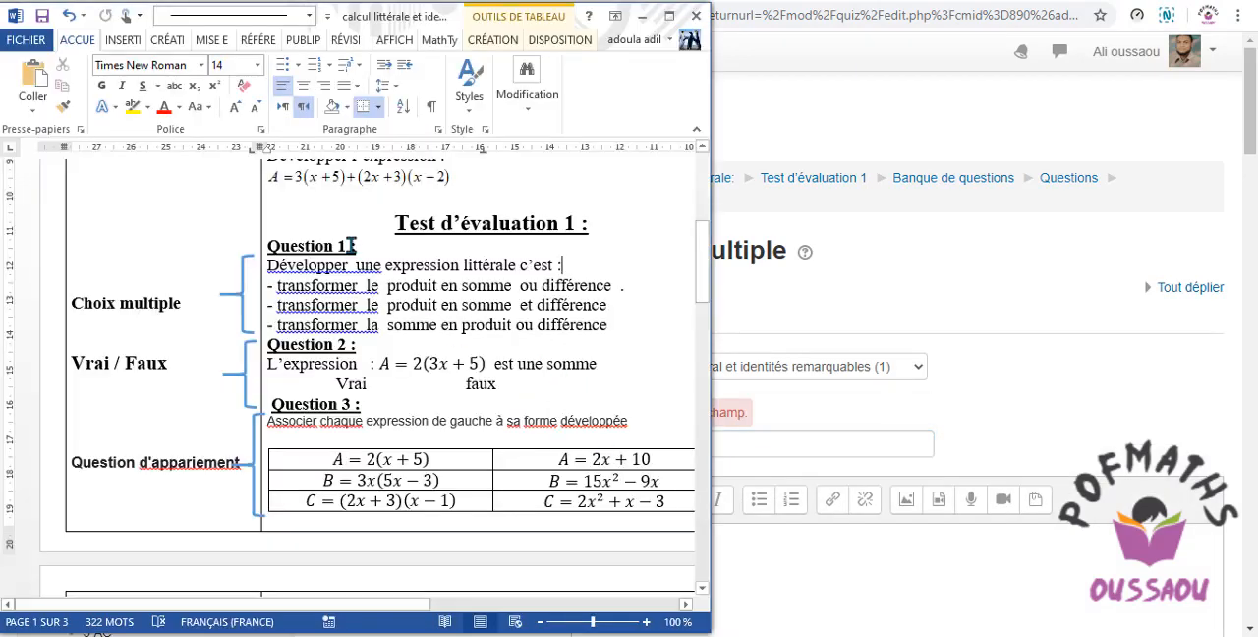
pyautogui.moveTo(350, 228); pyautogui.dragTo(288, 231)
pyautogui.hotkey('ctrl', 'c')
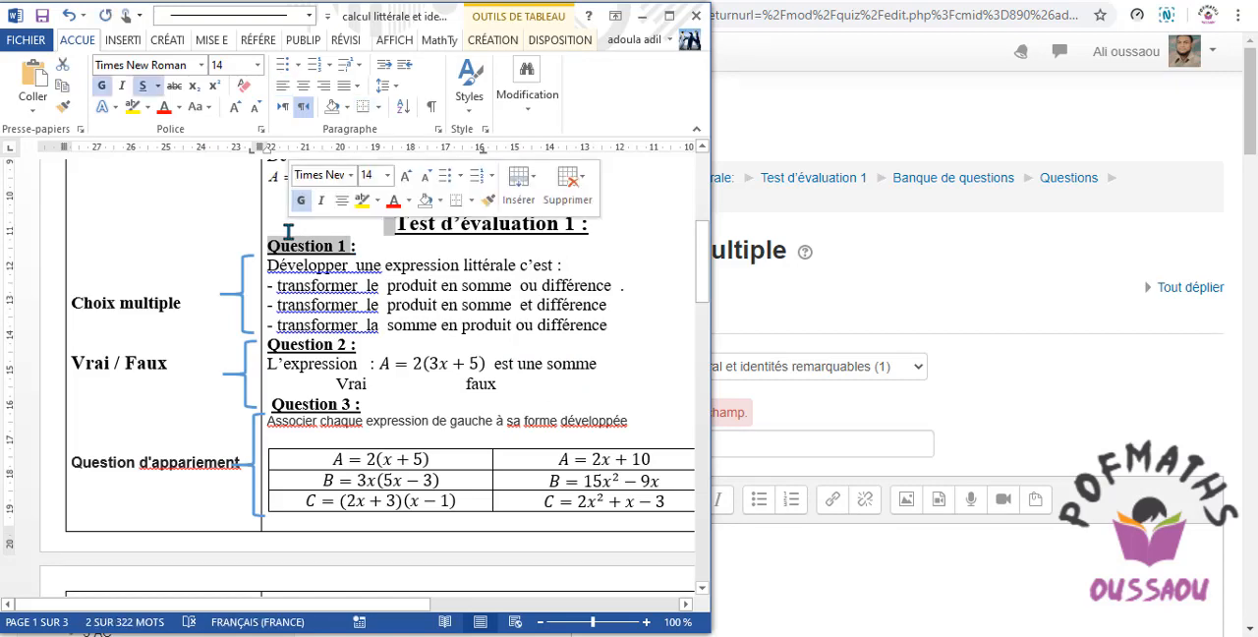
pyautogui.click(830, 306)
pyautogui.click(634, 444)
pyautogui.rightClick(634, 444)
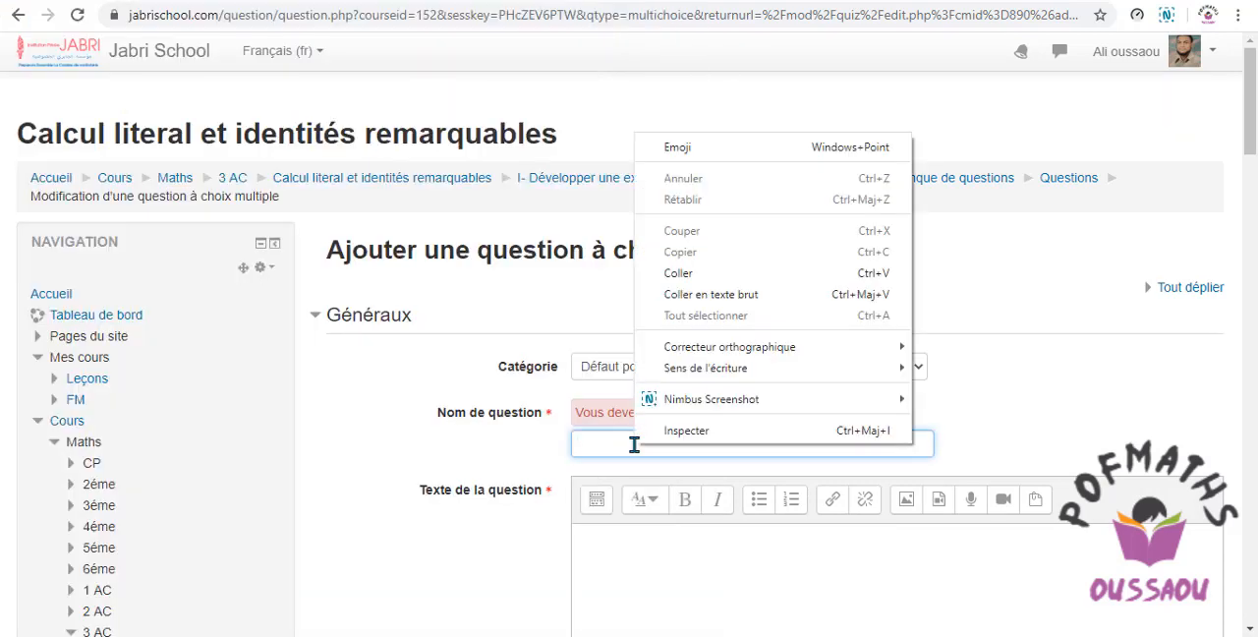
pyautogui.click(681, 274)
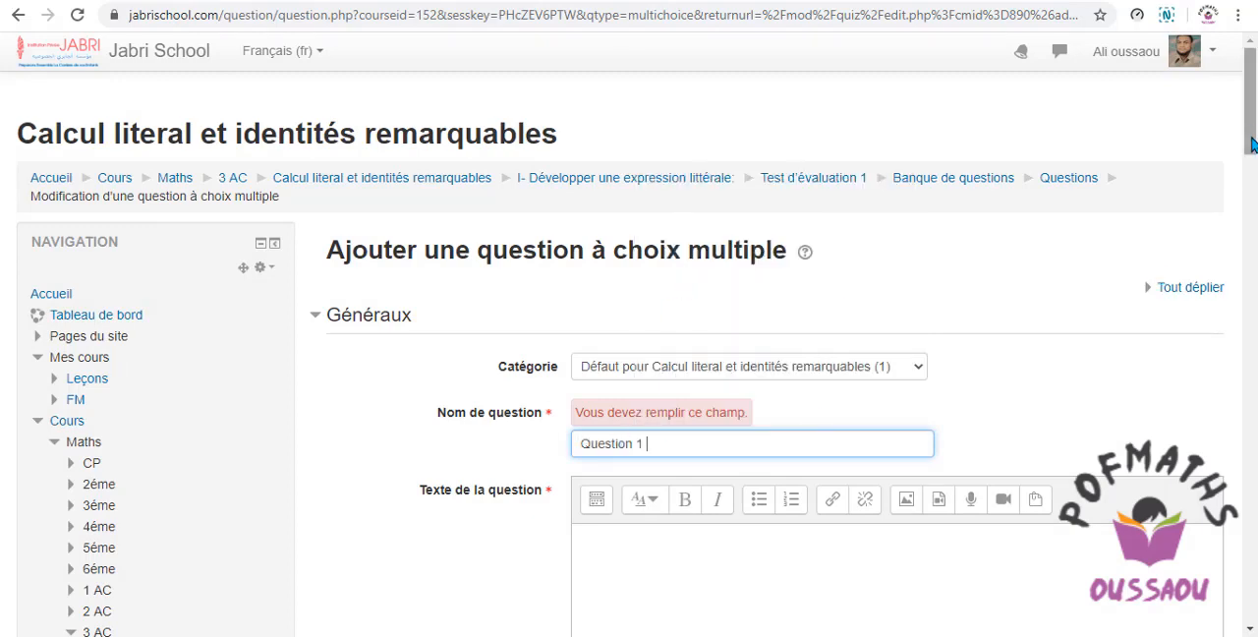
# Copy the line "Développer une expression littérale c'est :" under Question 1 in the Word document.
pyautogui.moveTo(1251, 128); pyautogui.dragTo(1247, 172)
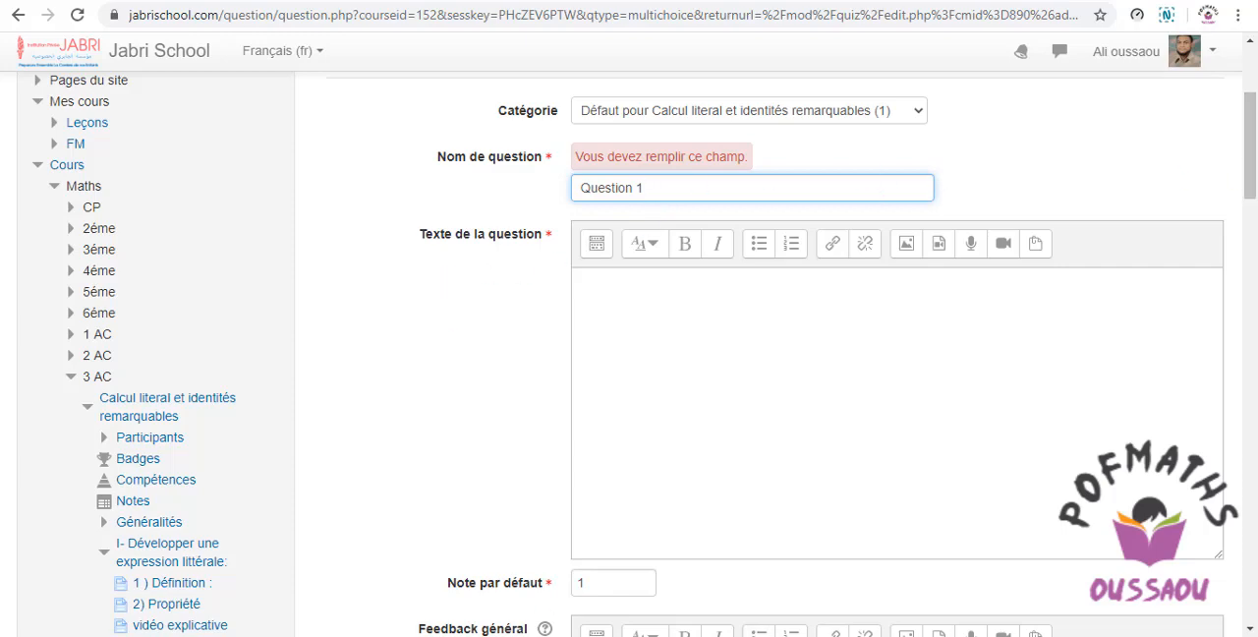
pyautogui.hotkey('alt', 'Tab')
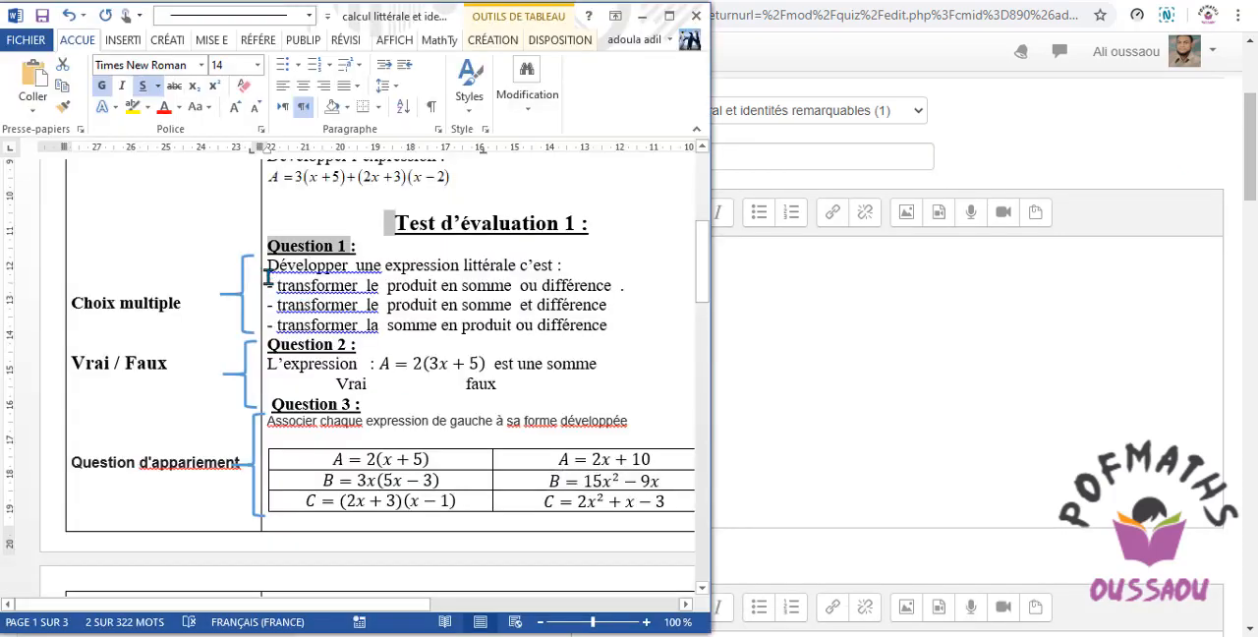
pyautogui.moveTo(269, 267); pyautogui.dragTo(568, 264)
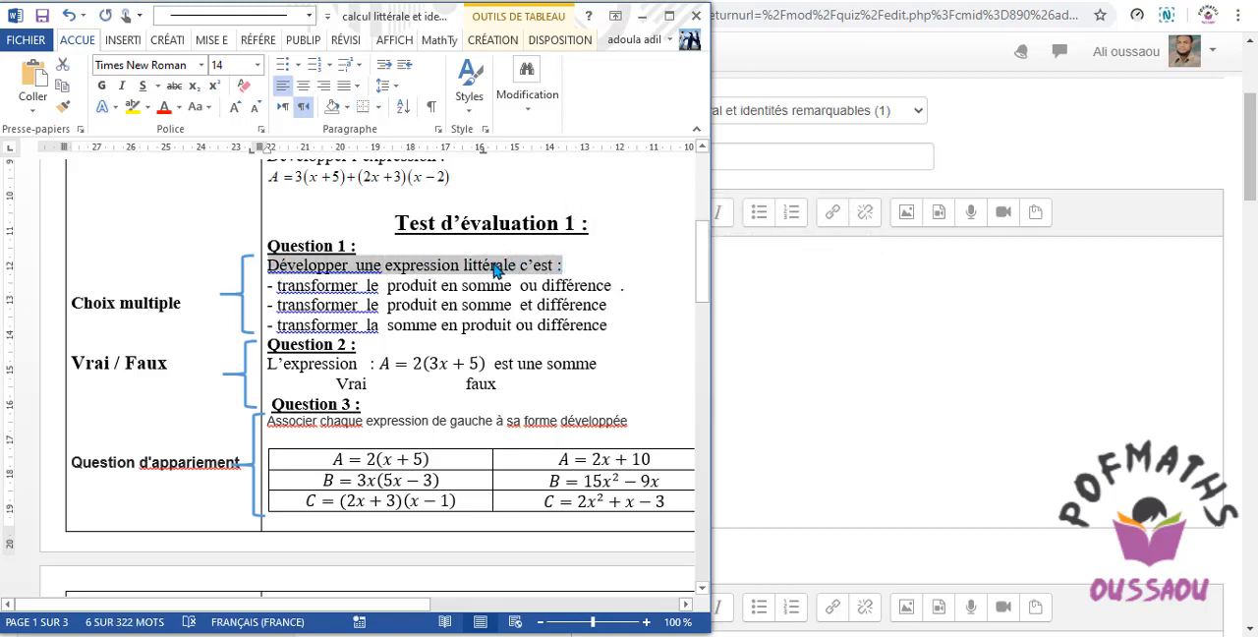
pyautogui.rightClick(495, 269)
pyautogui.click(530, 306)
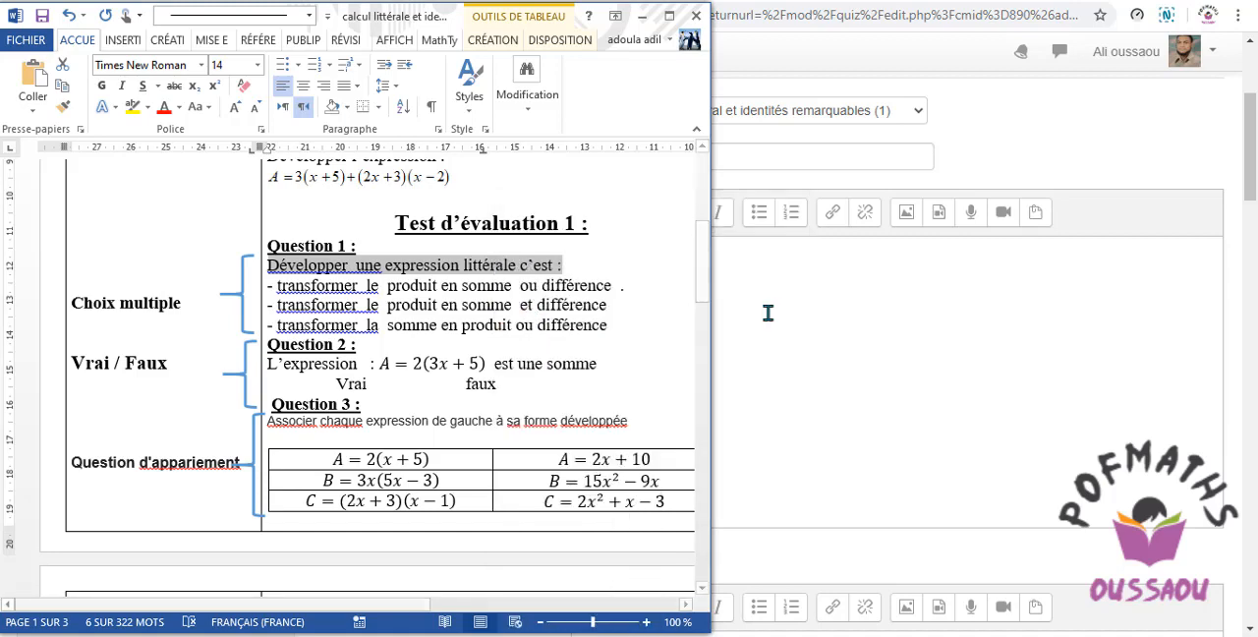
# Paste the copied line into the browser form's question text, using the Titre (moyen) style.
pyautogui.click(766, 312)
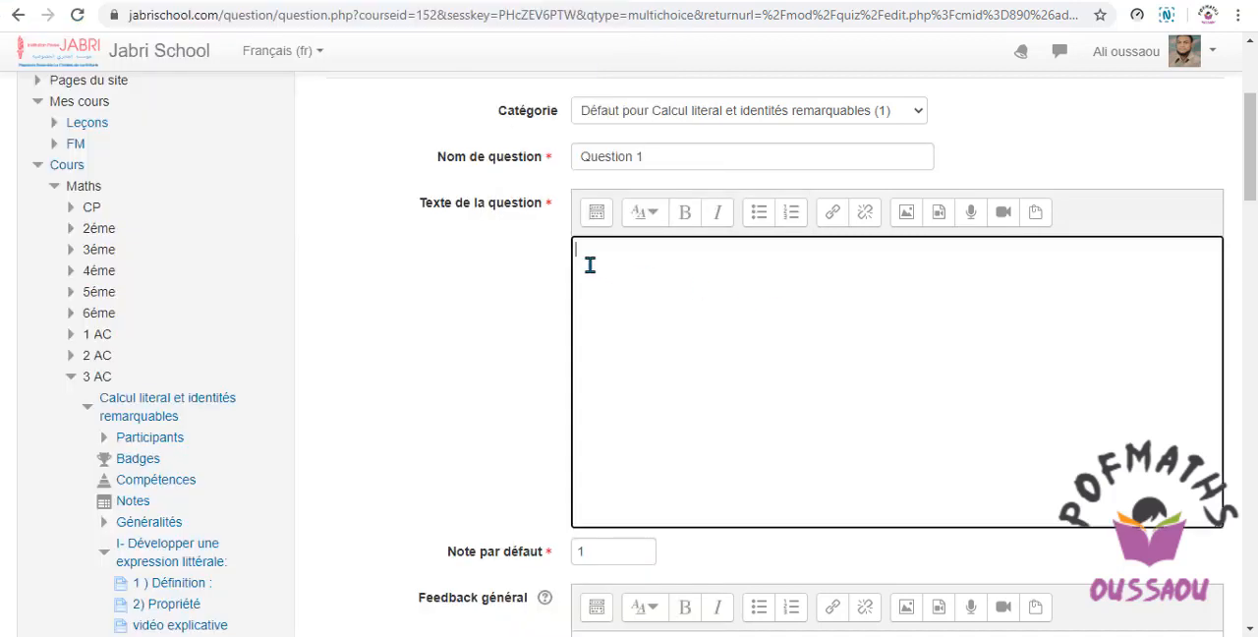
pyautogui.click(654, 217)
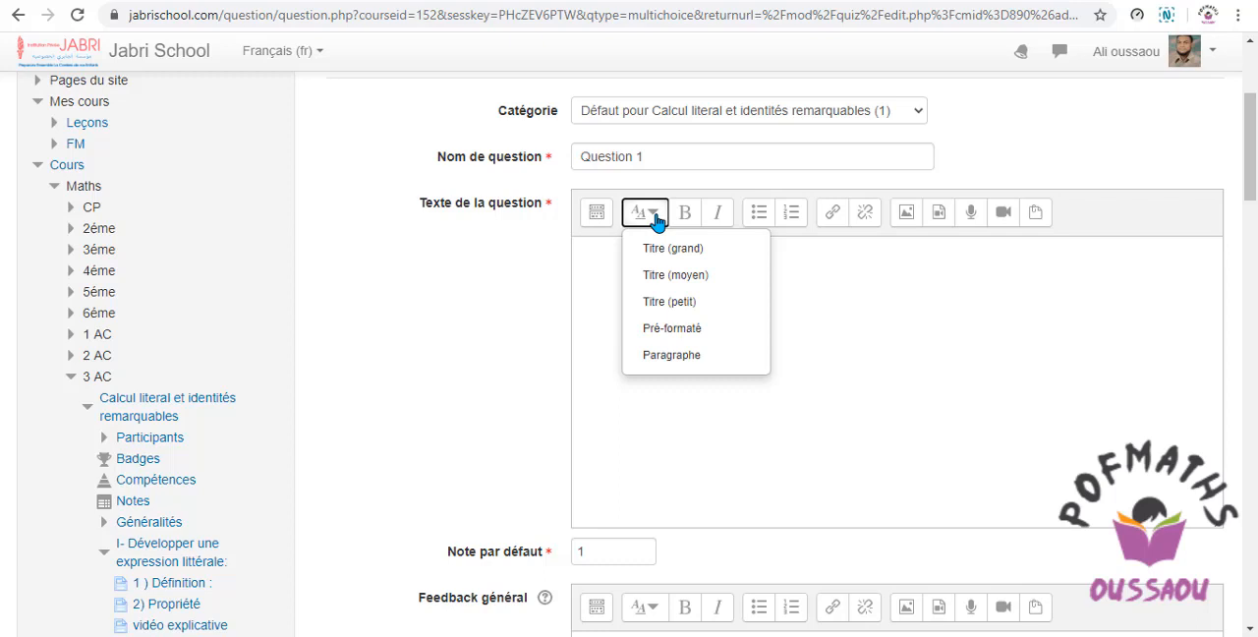
pyautogui.click(682, 282)
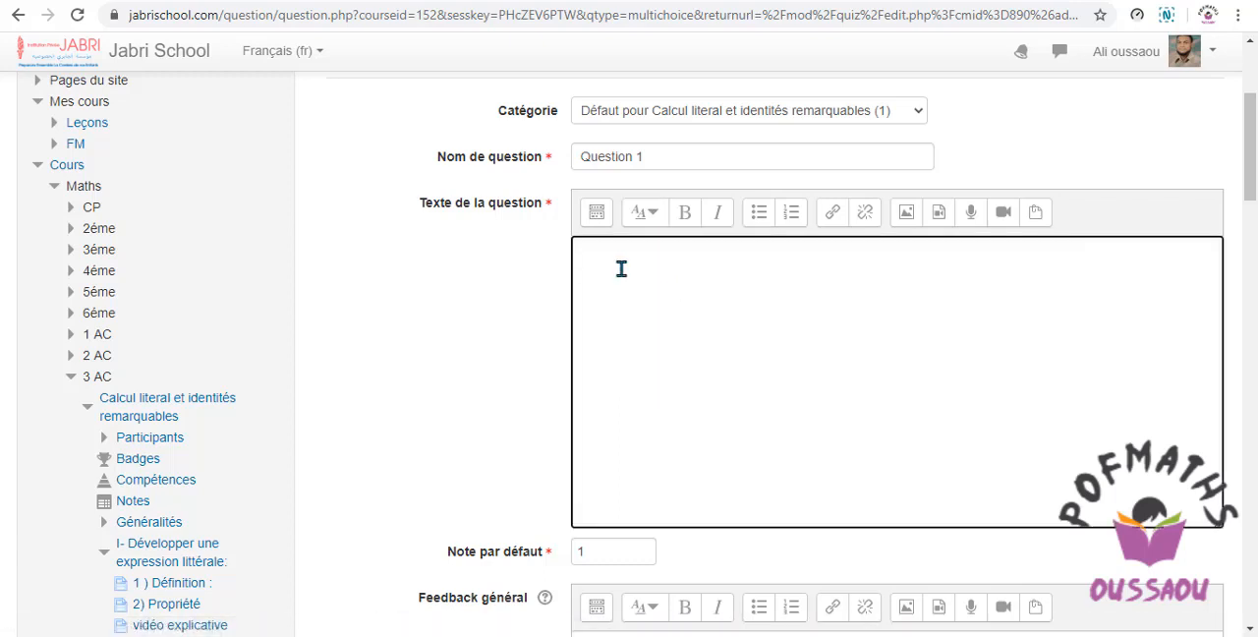
pyautogui.press('Menu')
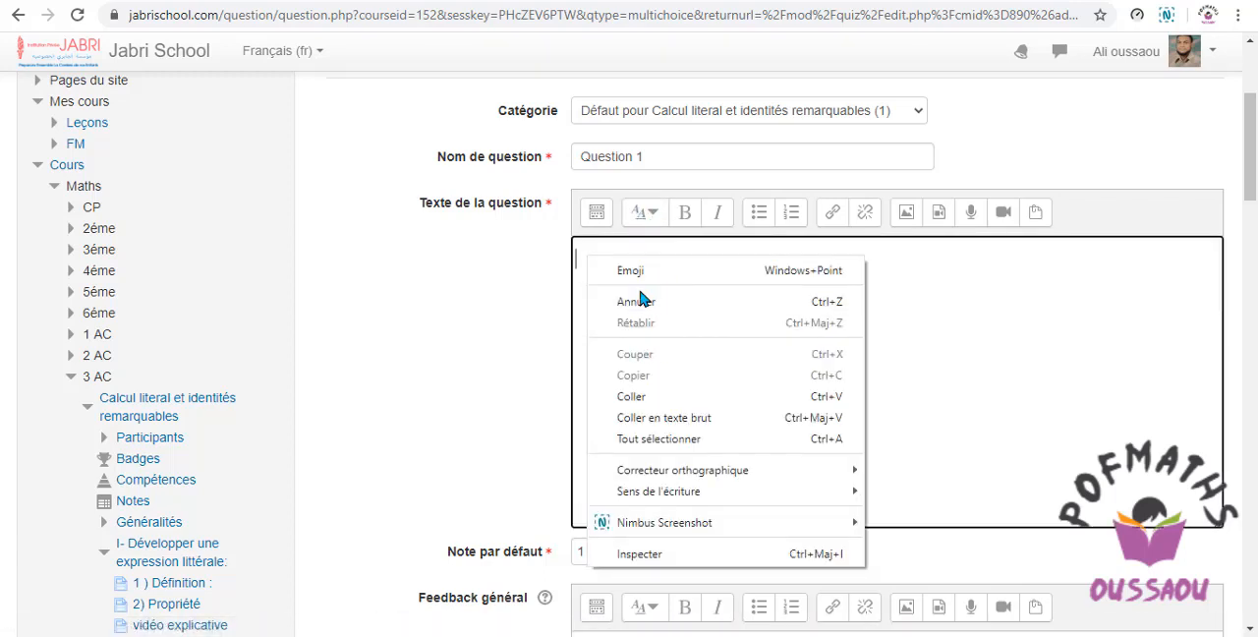
pyautogui.click(654, 215)
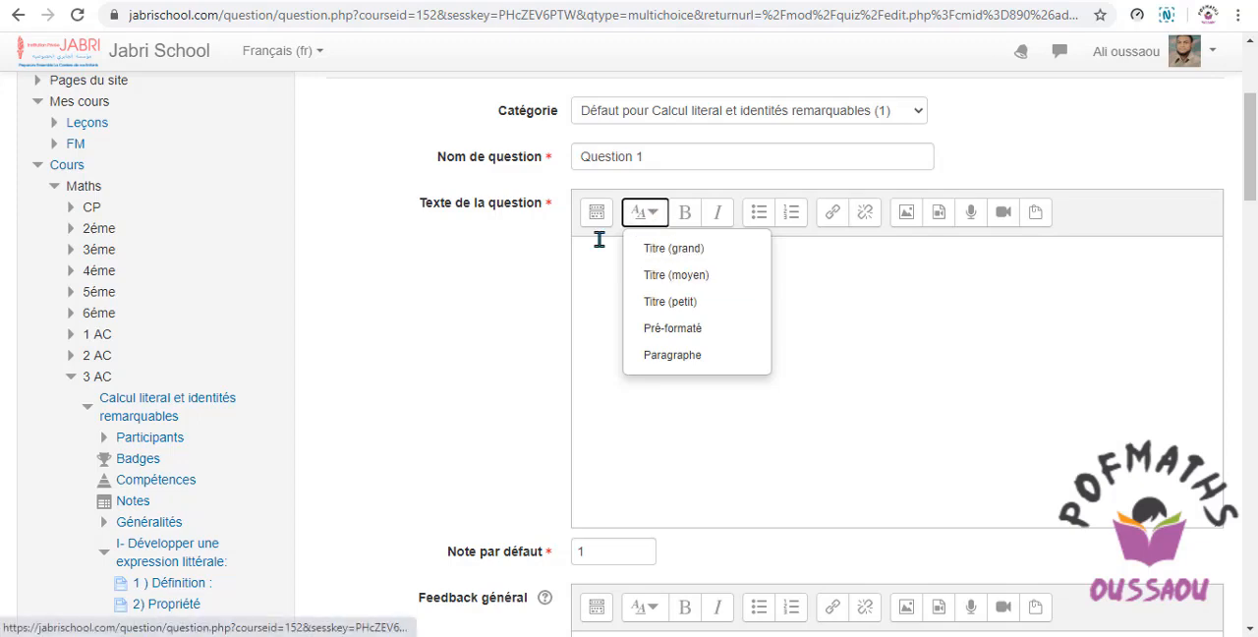
pyautogui.click(583, 282)
pyautogui.rightClick(583, 282)
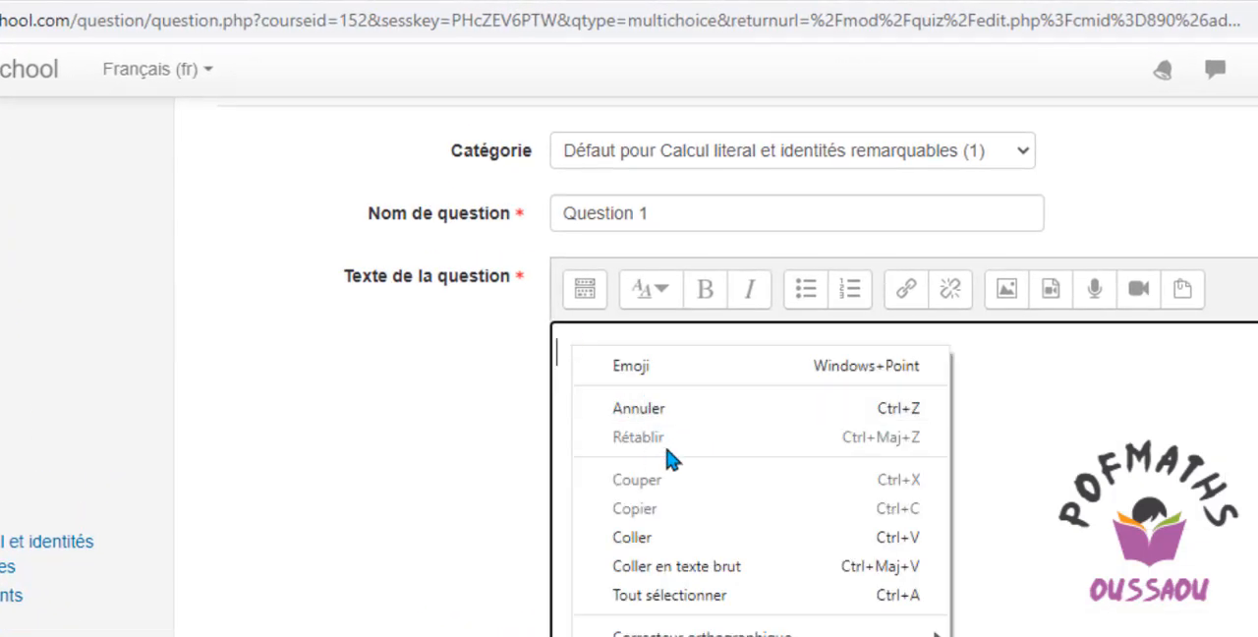
pyautogui.click(643, 540)
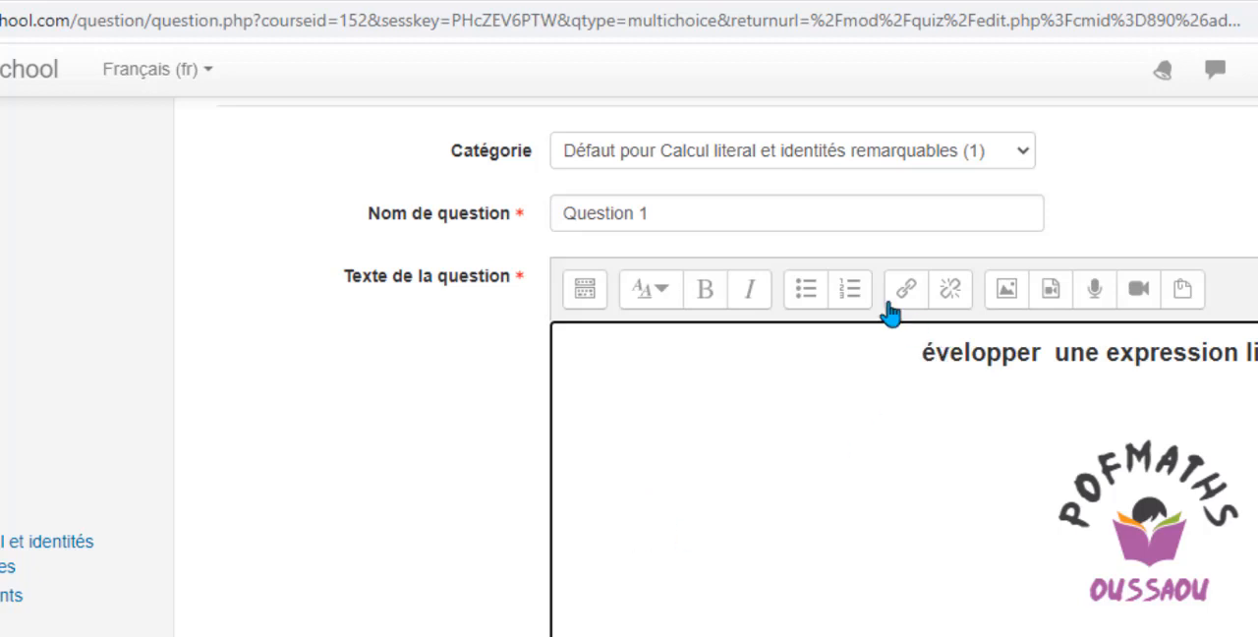
# Show the editor's extra formatting options and left-align the question text.
pyautogui.click(585, 297)
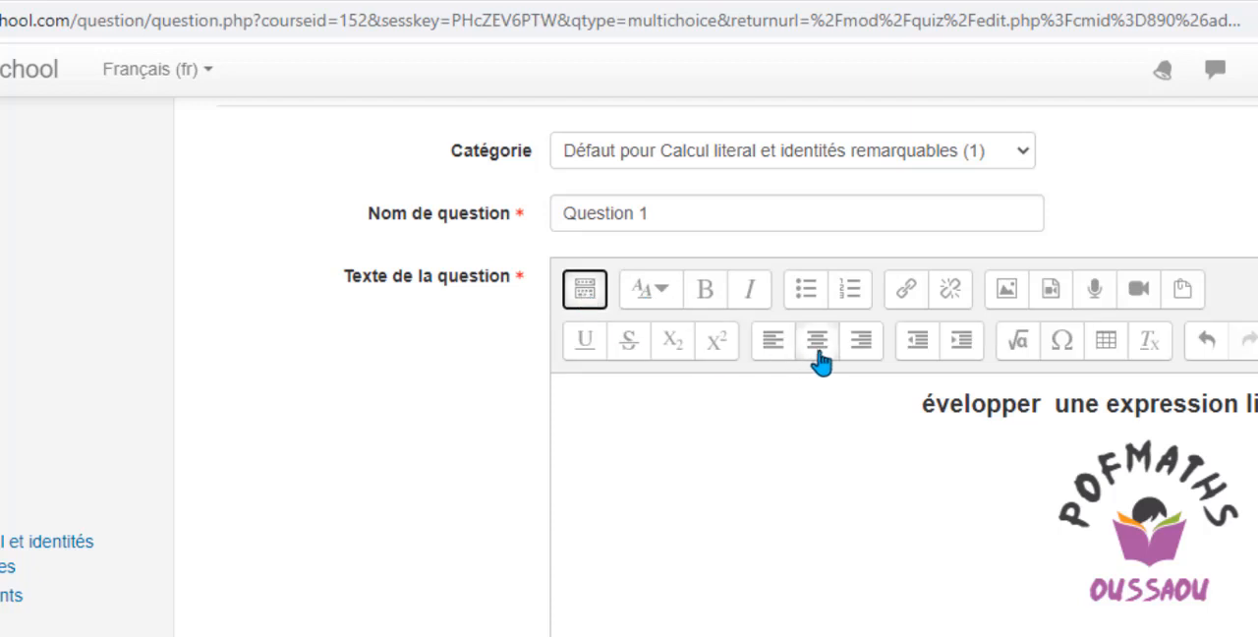
pyautogui.click(827, 358)
pyautogui.click(772, 340)
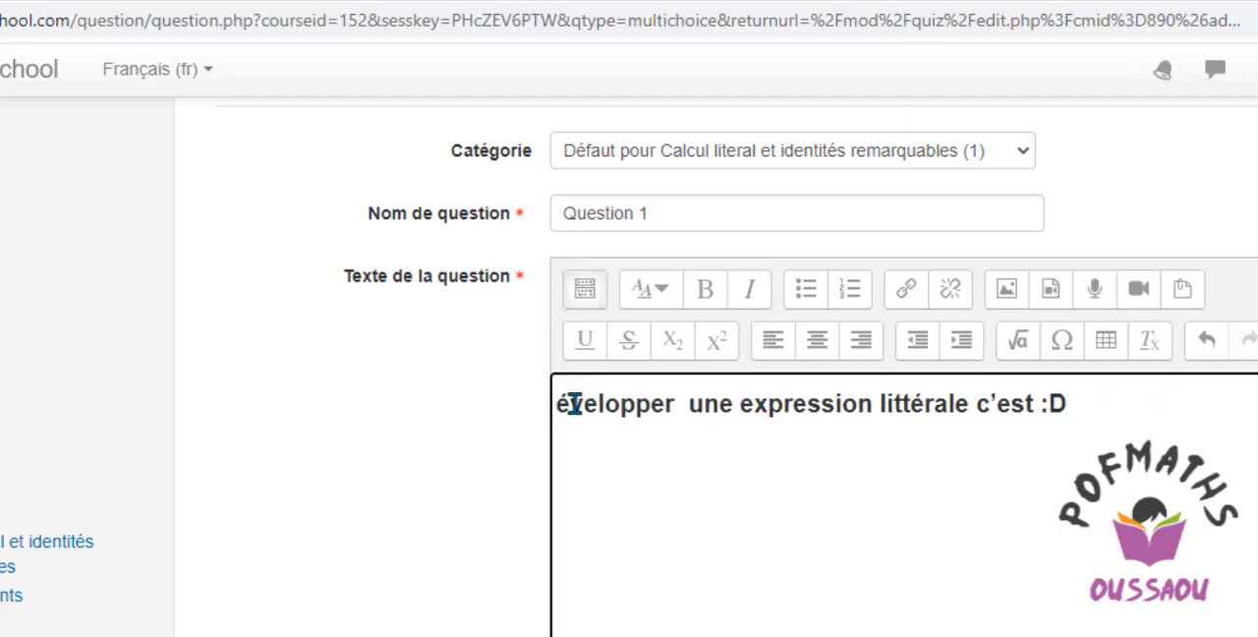
# Correct the question text to read "Développer une expression littérale c'est :", removing the stray trailing D and restoring the opening "Dé".
pyautogui.moveTo(1069, 404); pyautogui.dragTo(1056, 407)
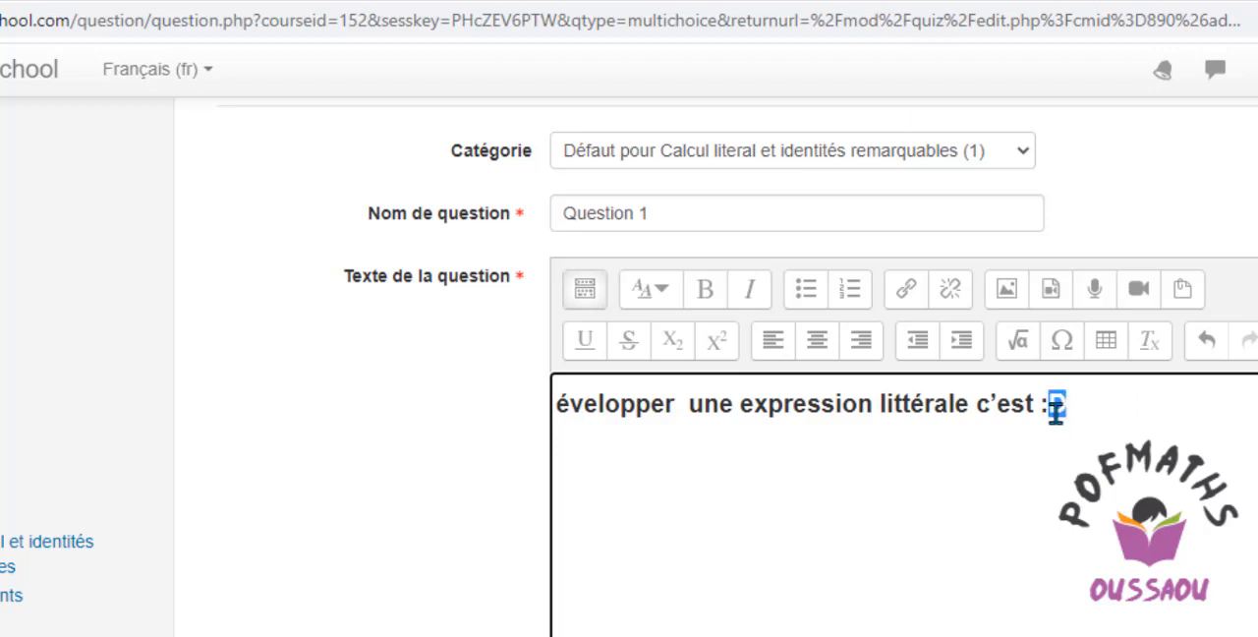
pyautogui.press('BackSpace')
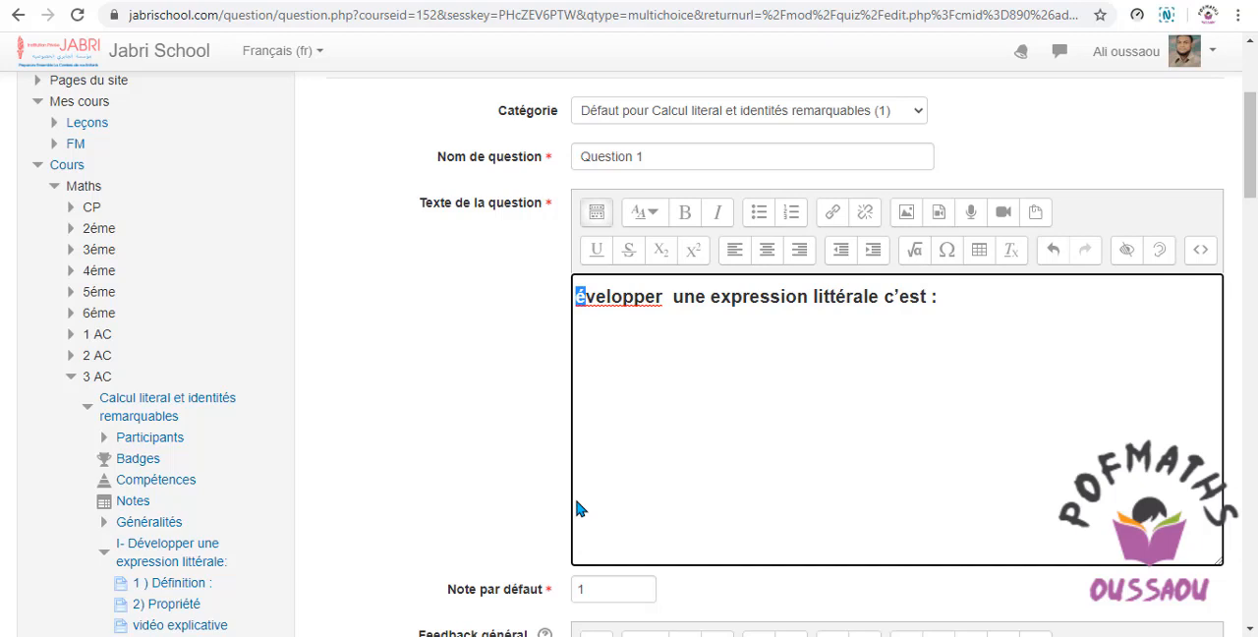
pyautogui.write('Dé')
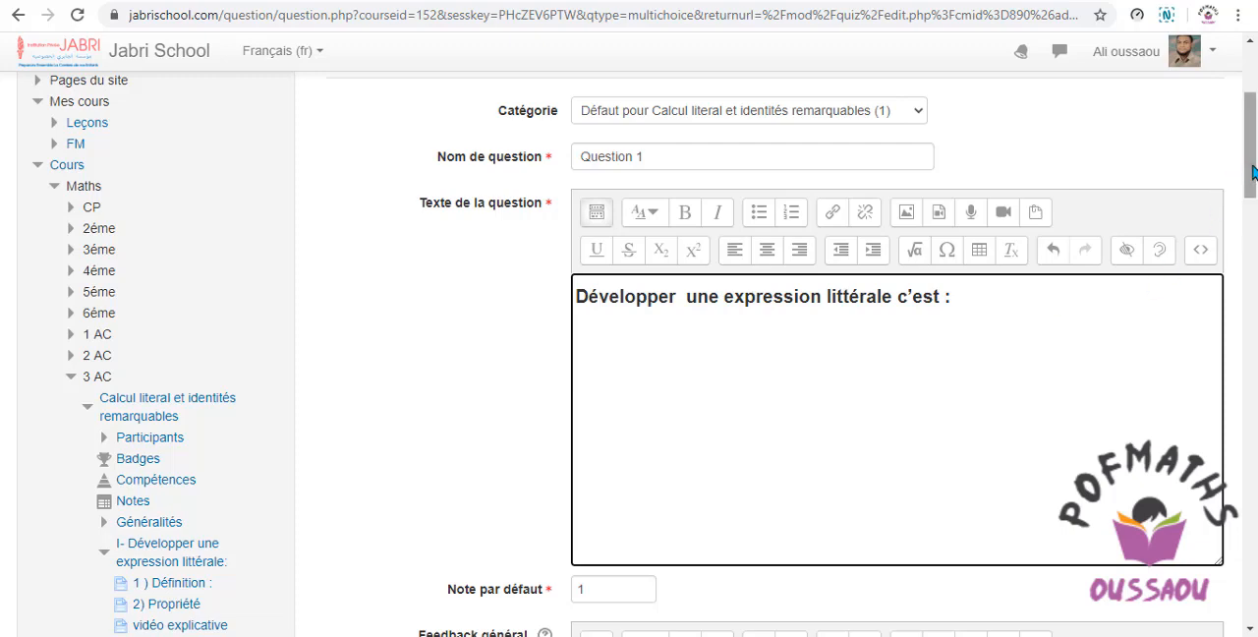
# Copy the first answer line under Question 1 in the Word document, "transformer le produit en somme ou différence".
pyautogui.moveTo(1250, 177); pyautogui.dragTo(1253, 249)
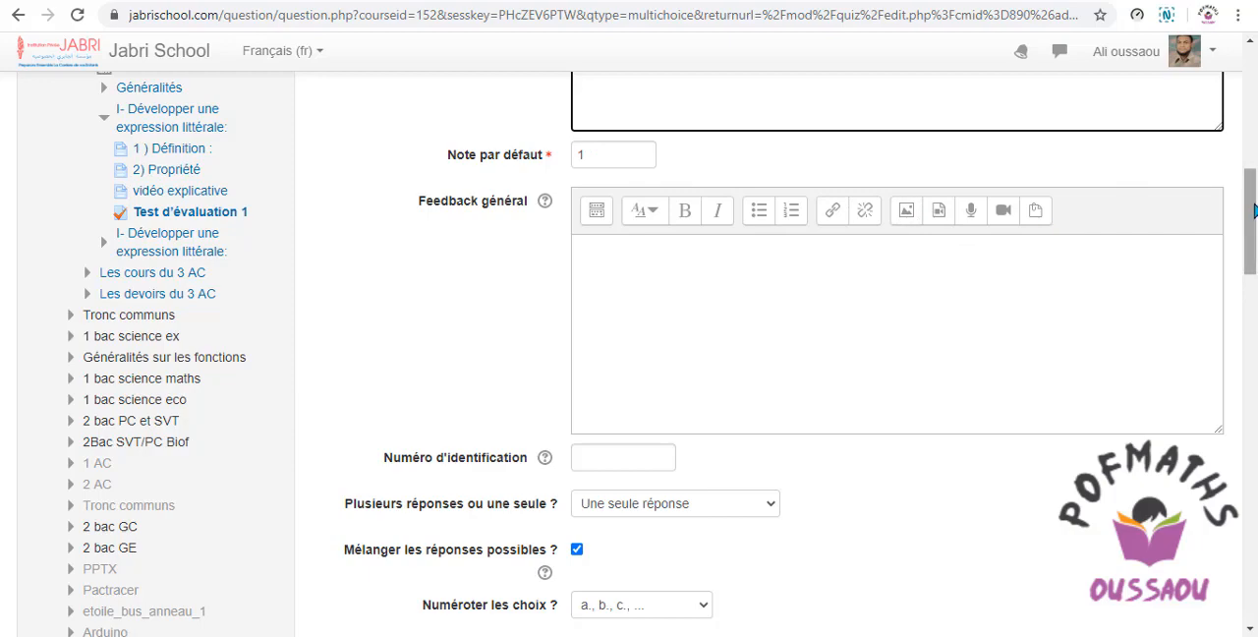
pyautogui.moveTo(1254, 212); pyautogui.dragTo(1255, 266)
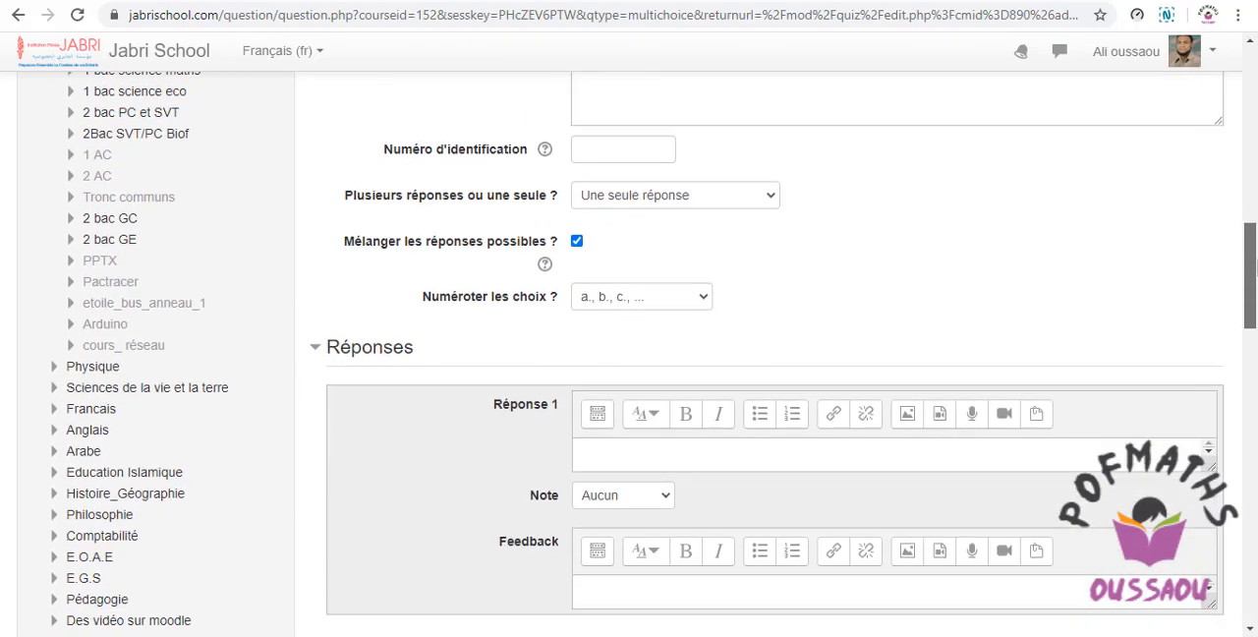
pyautogui.scroll(-2, 1042, 253)
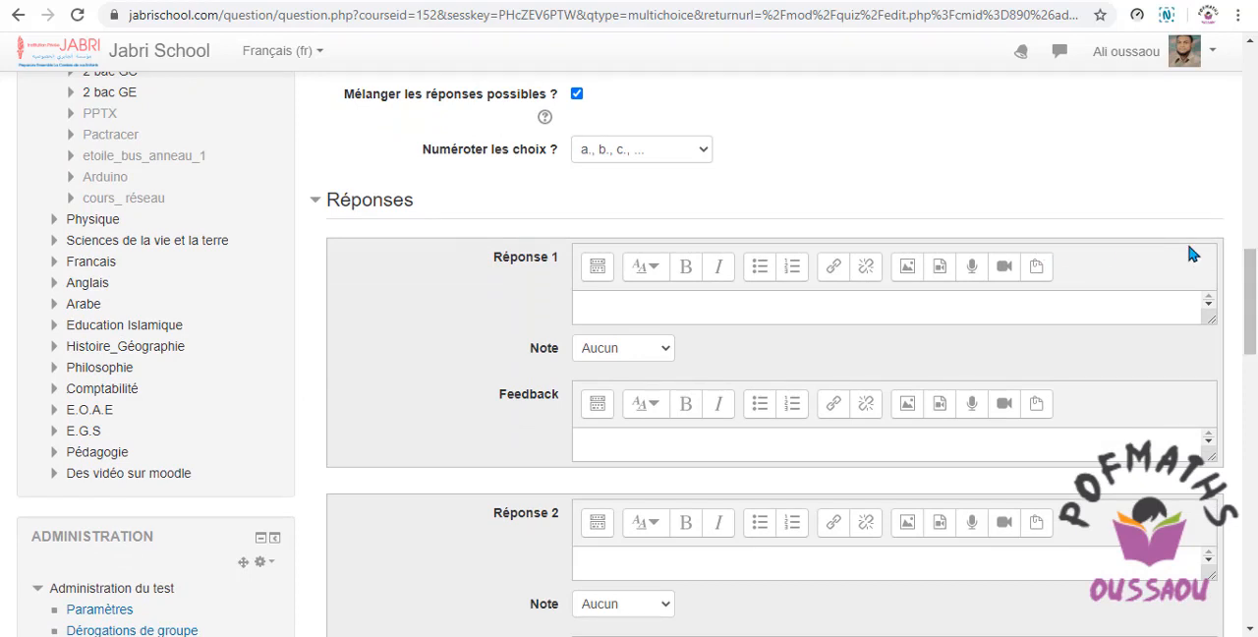
pyautogui.scroll(-1, 853, 264)
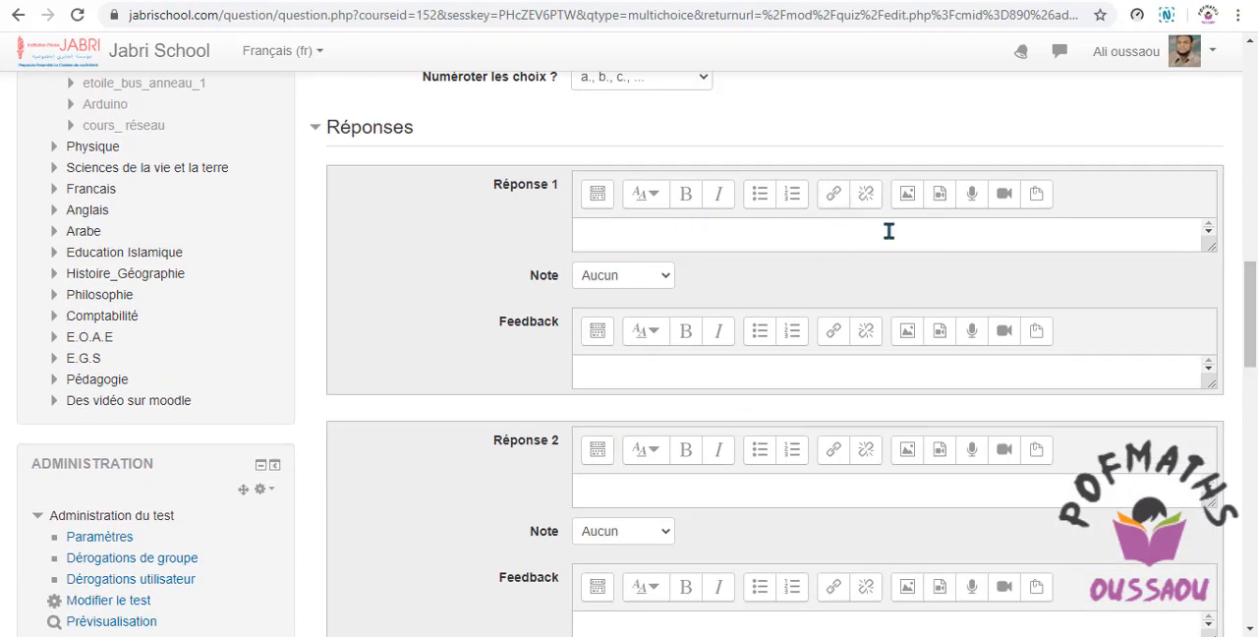
pyautogui.hotkey('alt', 'Tab')
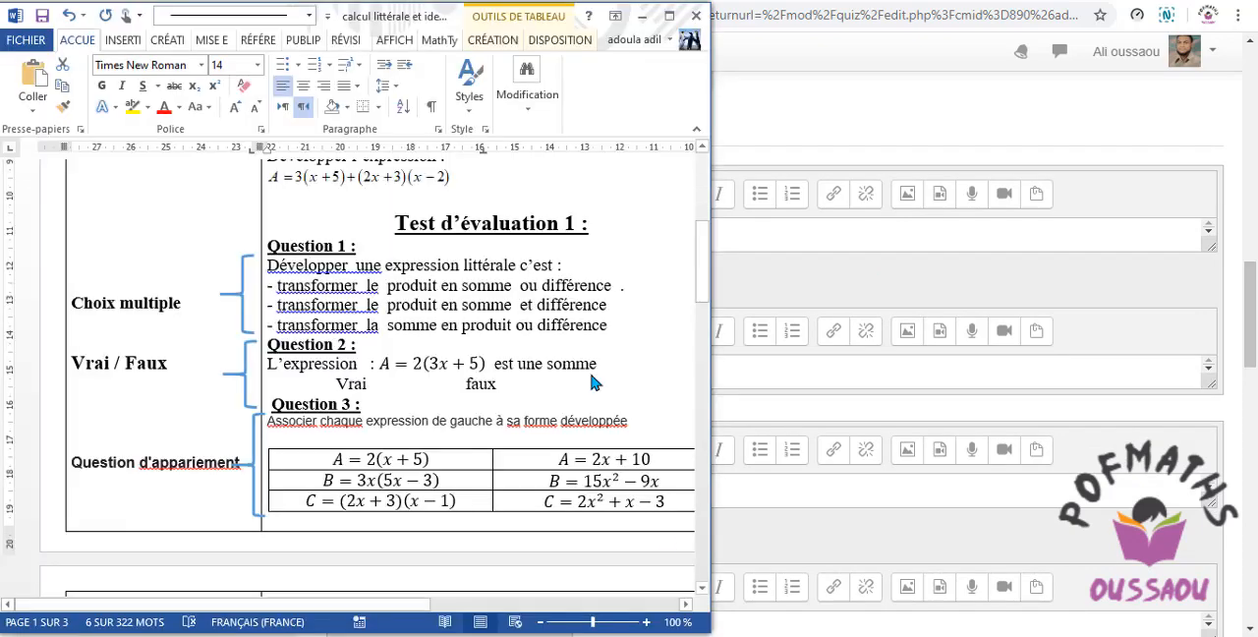
pyautogui.click(617, 286)
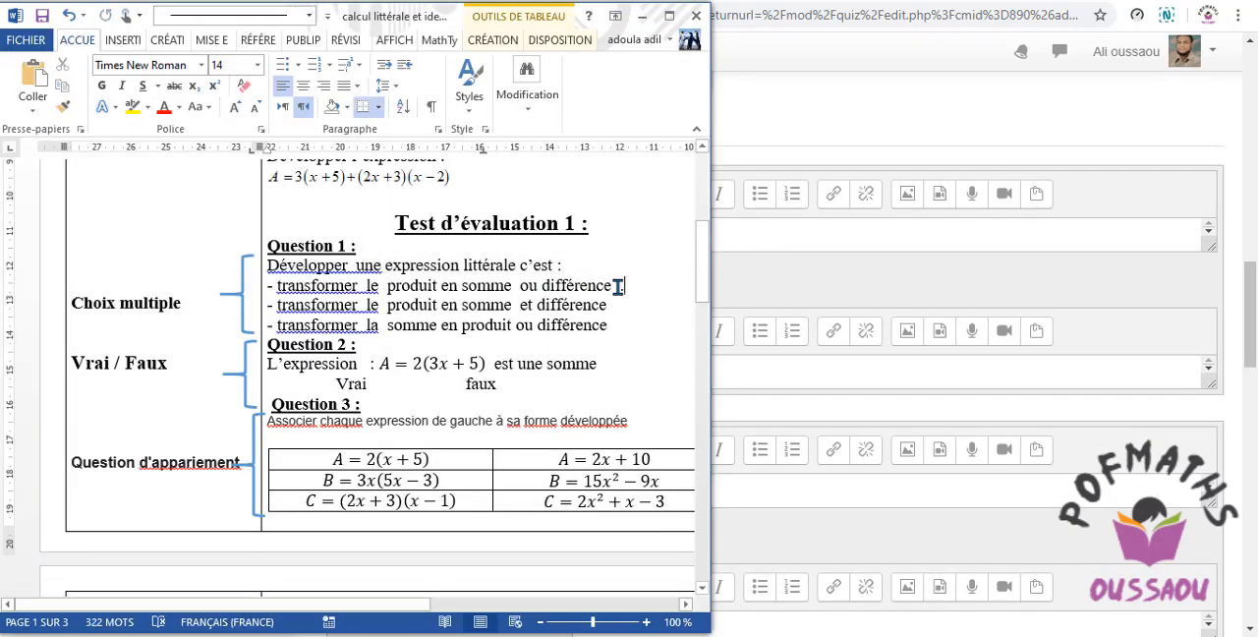
pyautogui.moveTo(613, 286); pyautogui.dragTo(279, 285)
pyautogui.hotkey('ctrl', 'c')
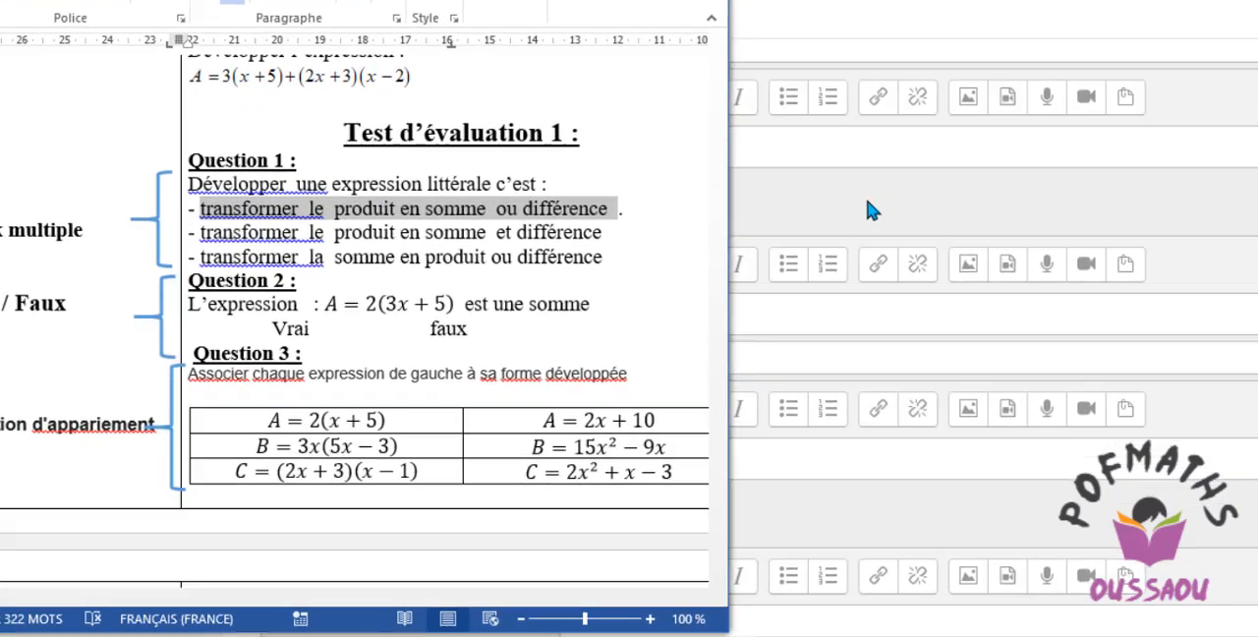
# Paste the copied answer into the Réponse 1 text of the browser's question form.
pyautogui.click(825, 279)
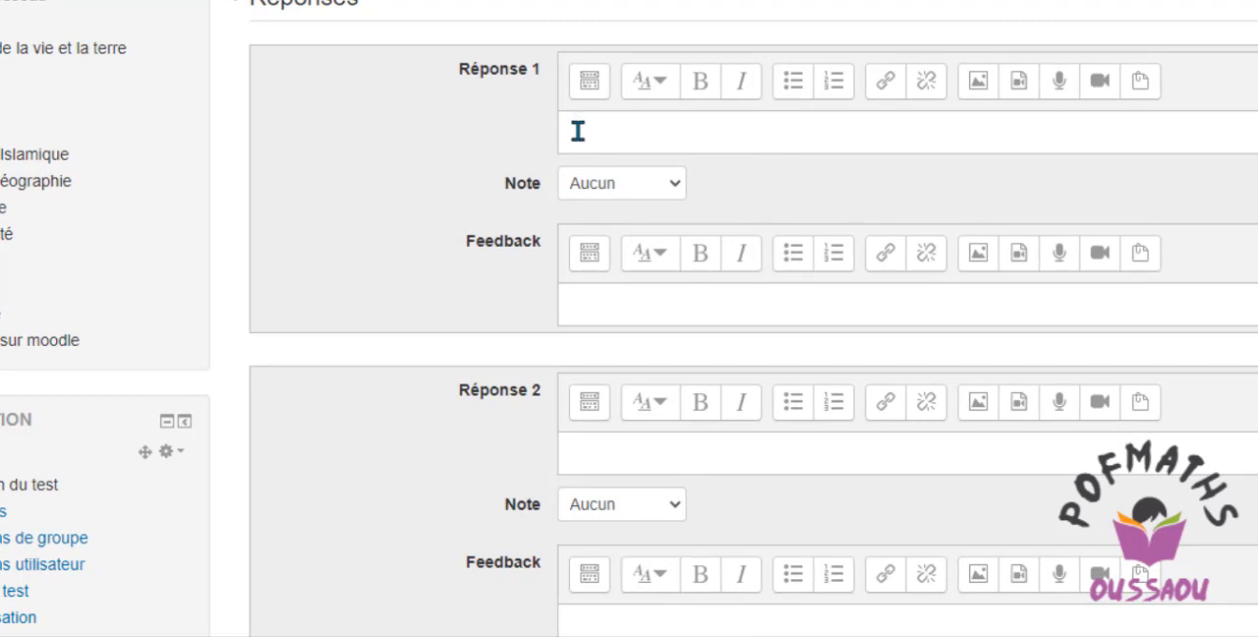
pyautogui.click(578, 131)
pyautogui.rightClick(578, 131)
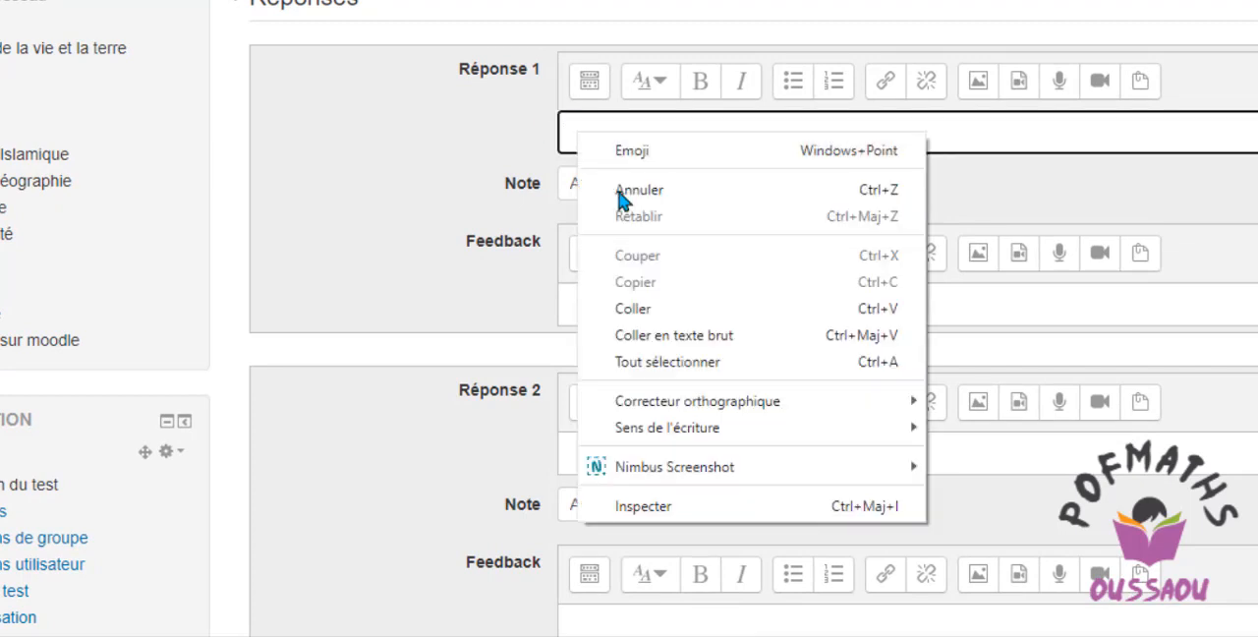
pyautogui.click(632, 307)
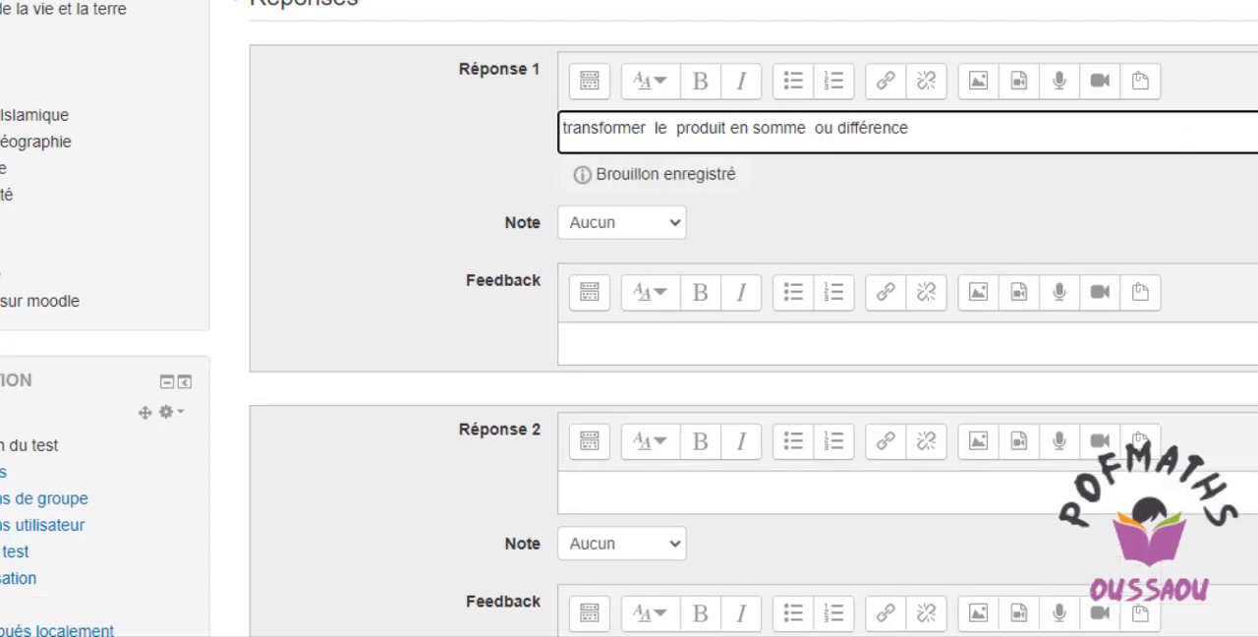
# Set the Note for Réponse 1 to 100%.
pyautogui.scroll(-2, 753, 393)
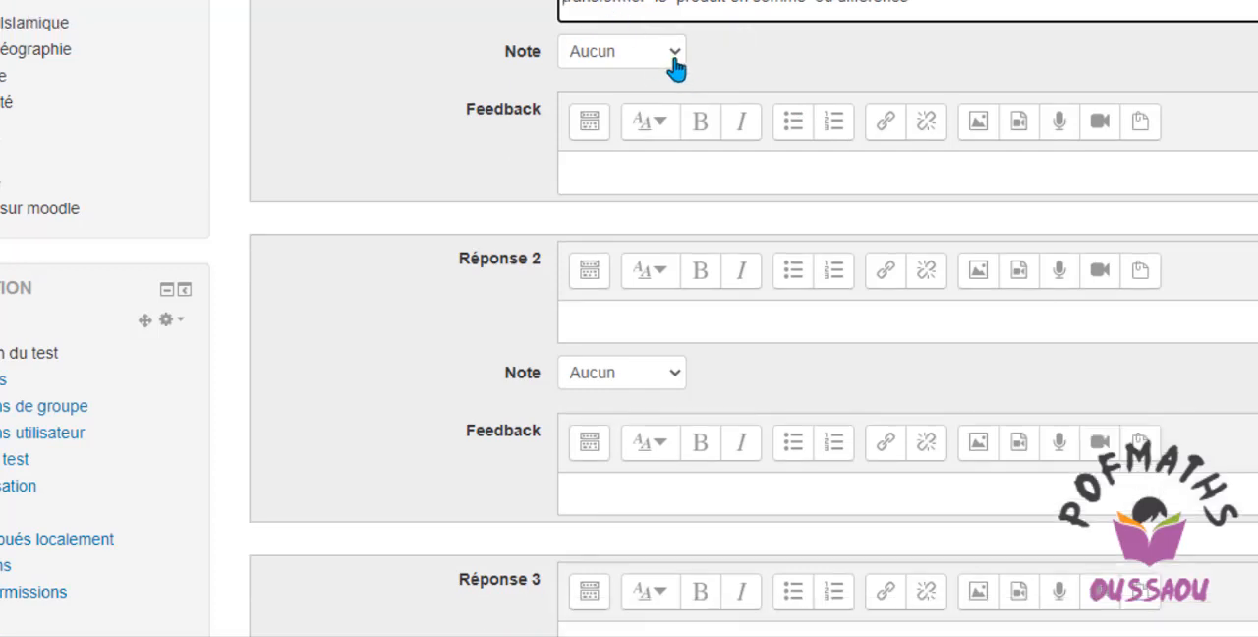
pyautogui.click(674, 52)
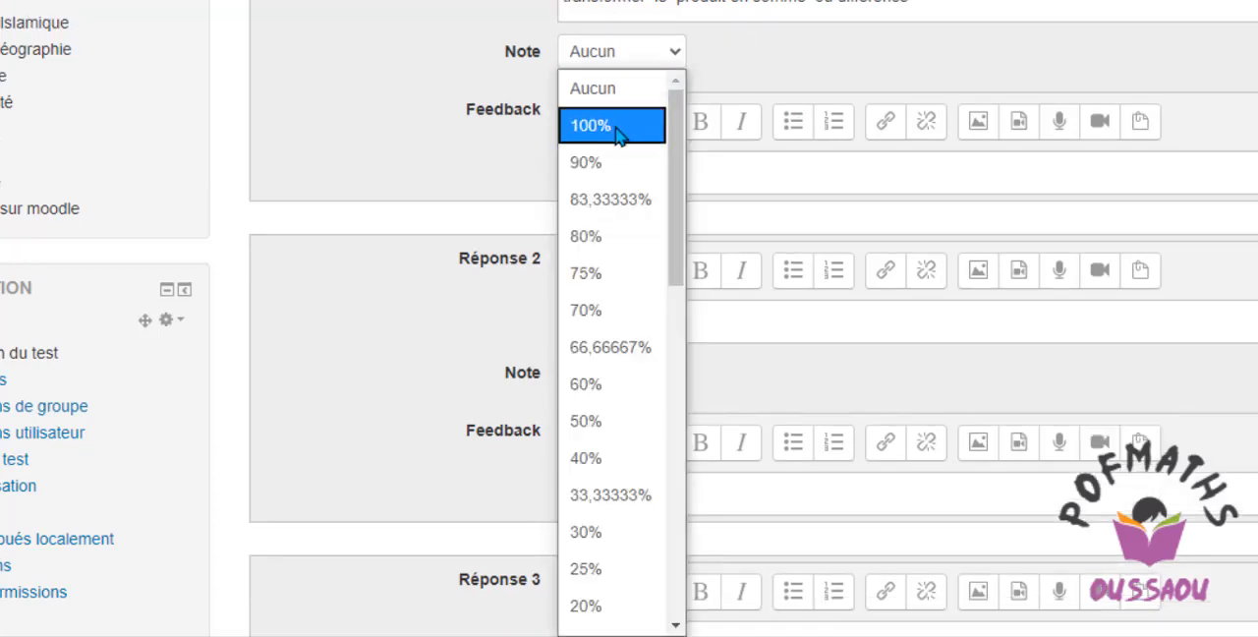
pyautogui.click(750, 67)
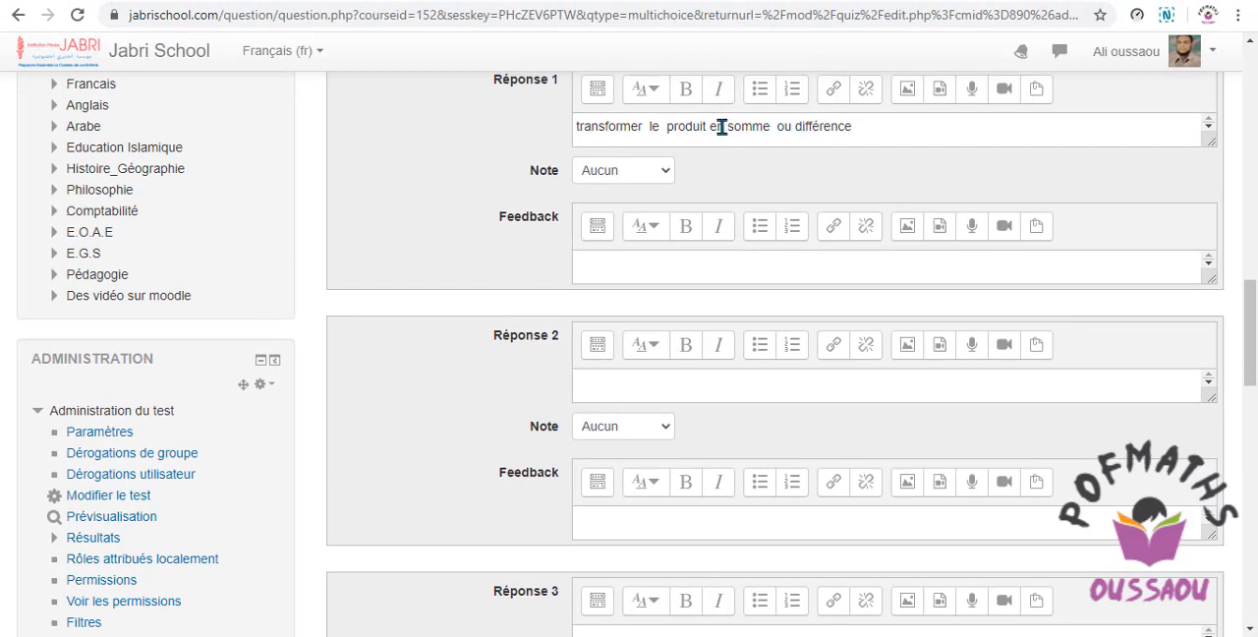
pyautogui.click(665, 176)
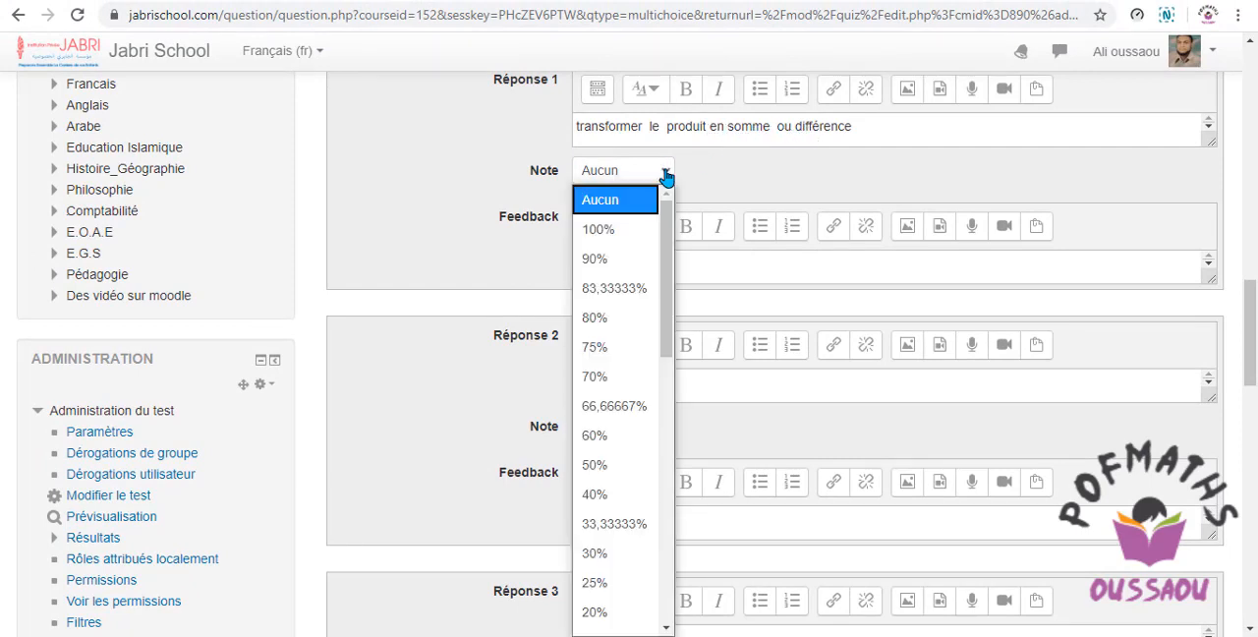
pyautogui.click(600, 228)
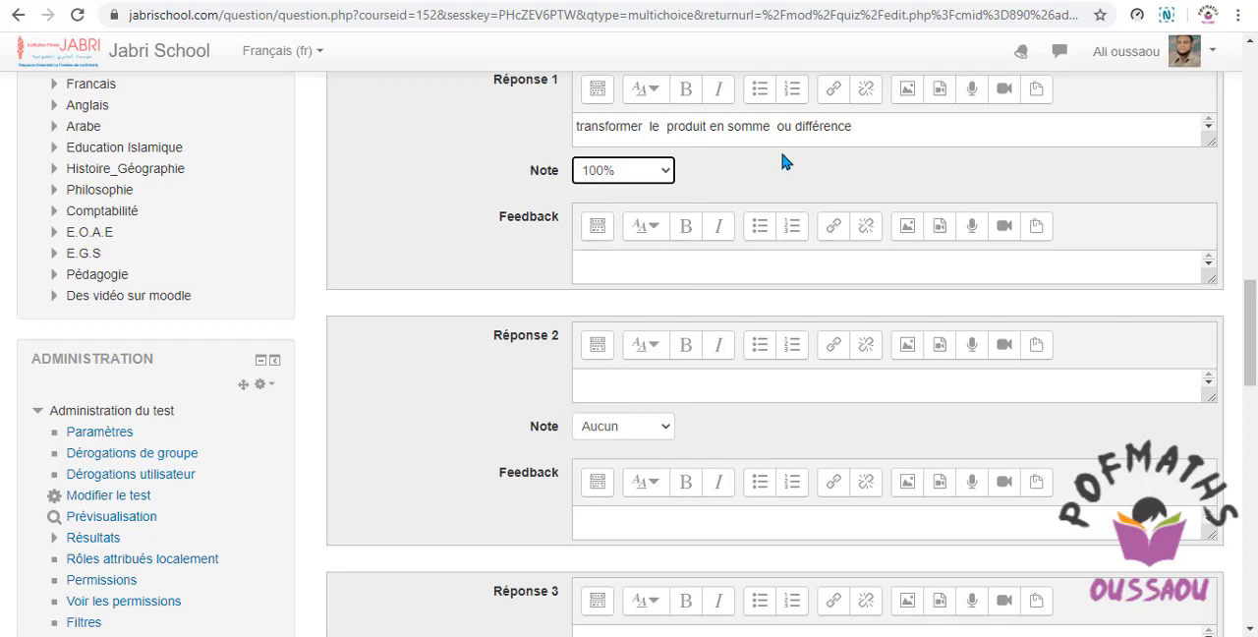
# Copy "transformer le produit en somme et différence" from the Word document into Réponse 2 of the browser form, with Aucun as its Note.
pyautogui.moveTo(1247, 310); pyautogui.dragTo(1247, 334)
pyautogui.hotkey('alt', 'Tab')
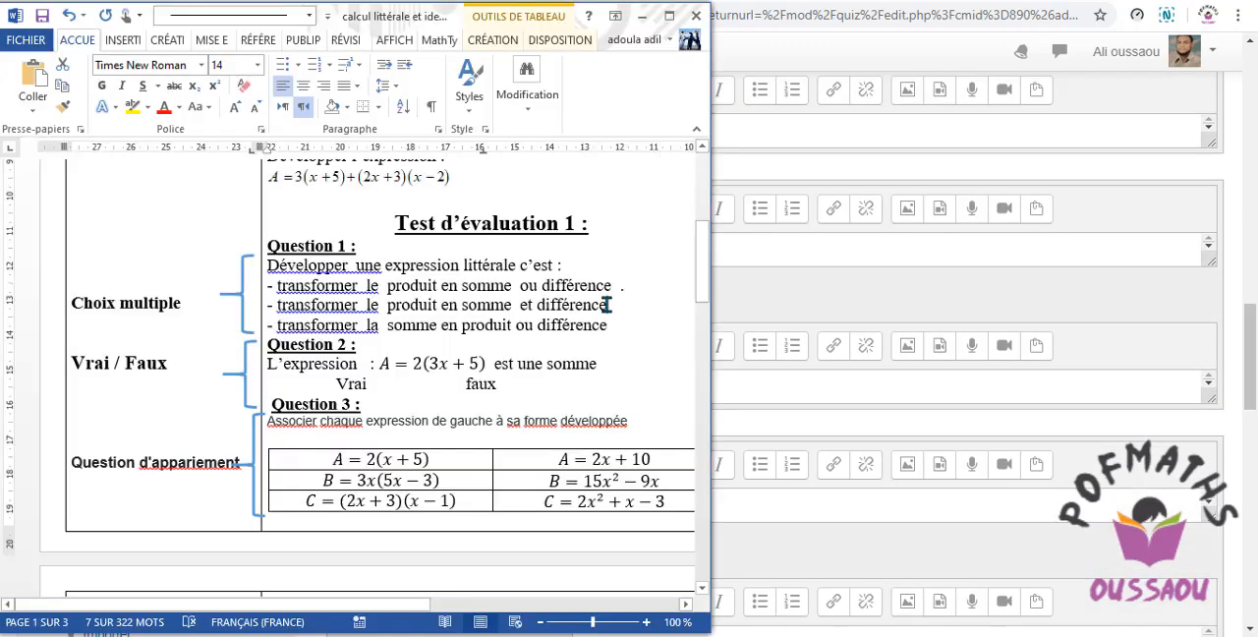
pyautogui.moveTo(609, 305); pyautogui.dragTo(280, 303)
pyautogui.hotkey('ctrl', 'c')
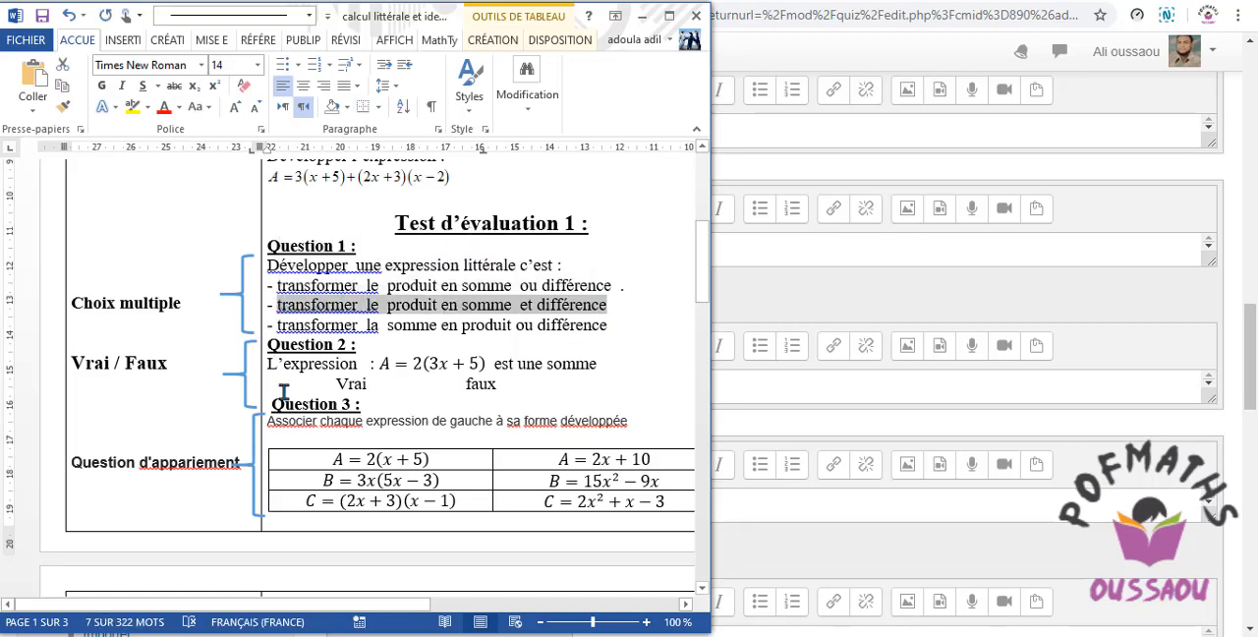
pyautogui.click(738, 396)
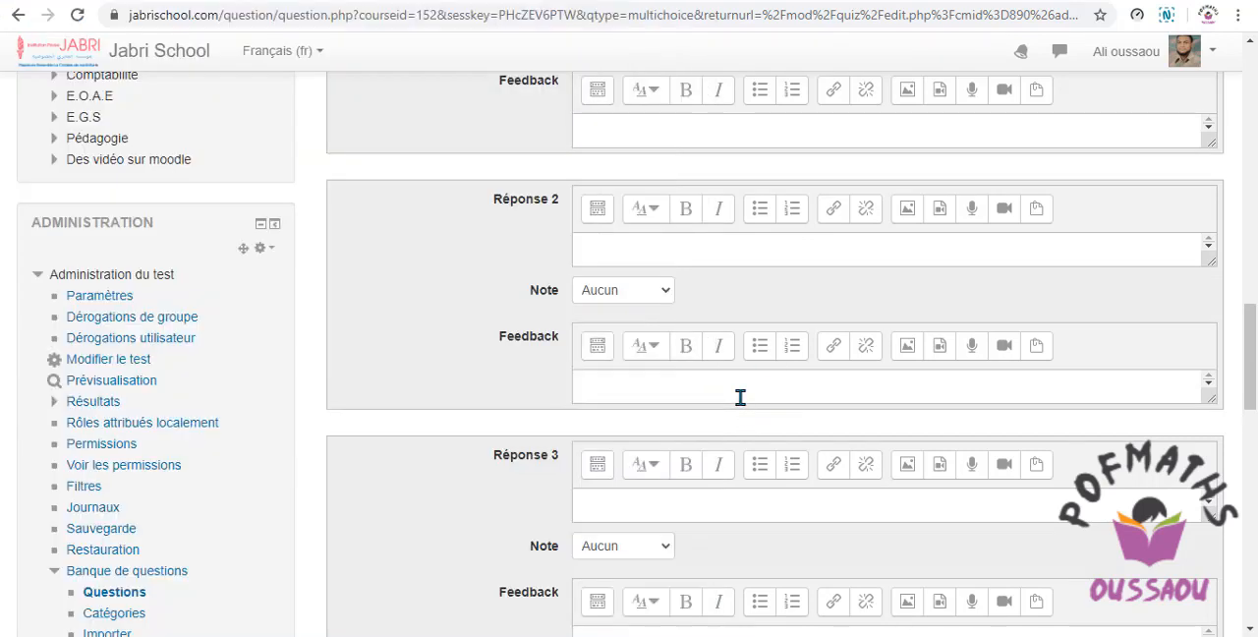
pyautogui.click(585, 252)
pyautogui.rightClick(585, 251)
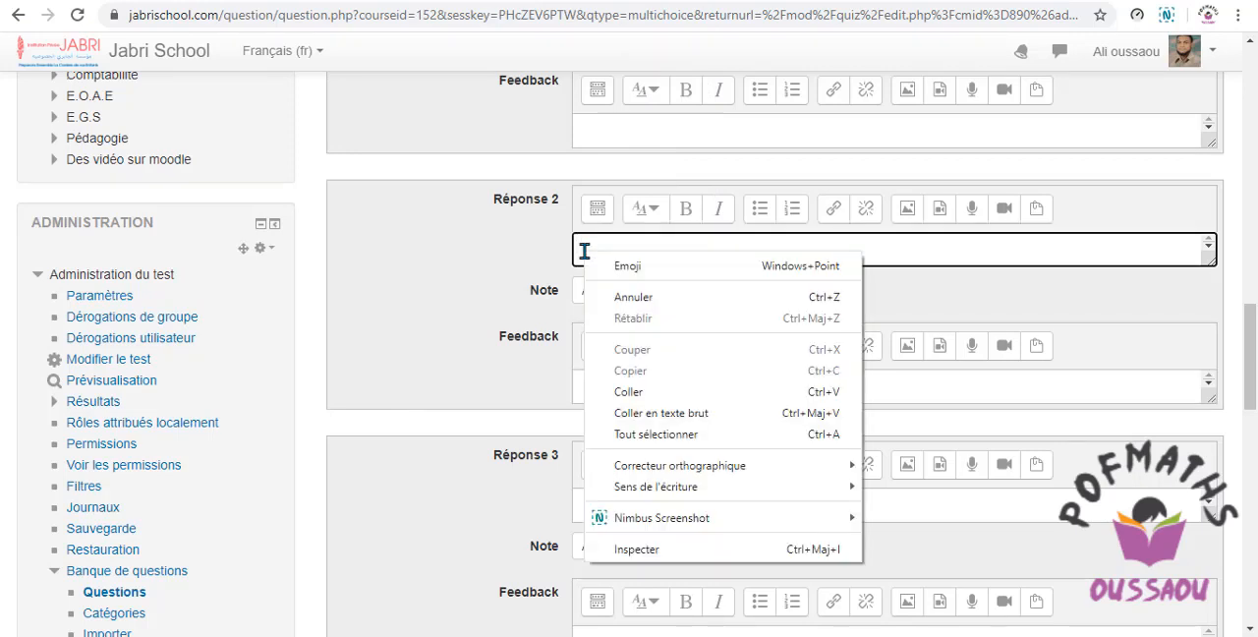
pyautogui.click(621, 393)
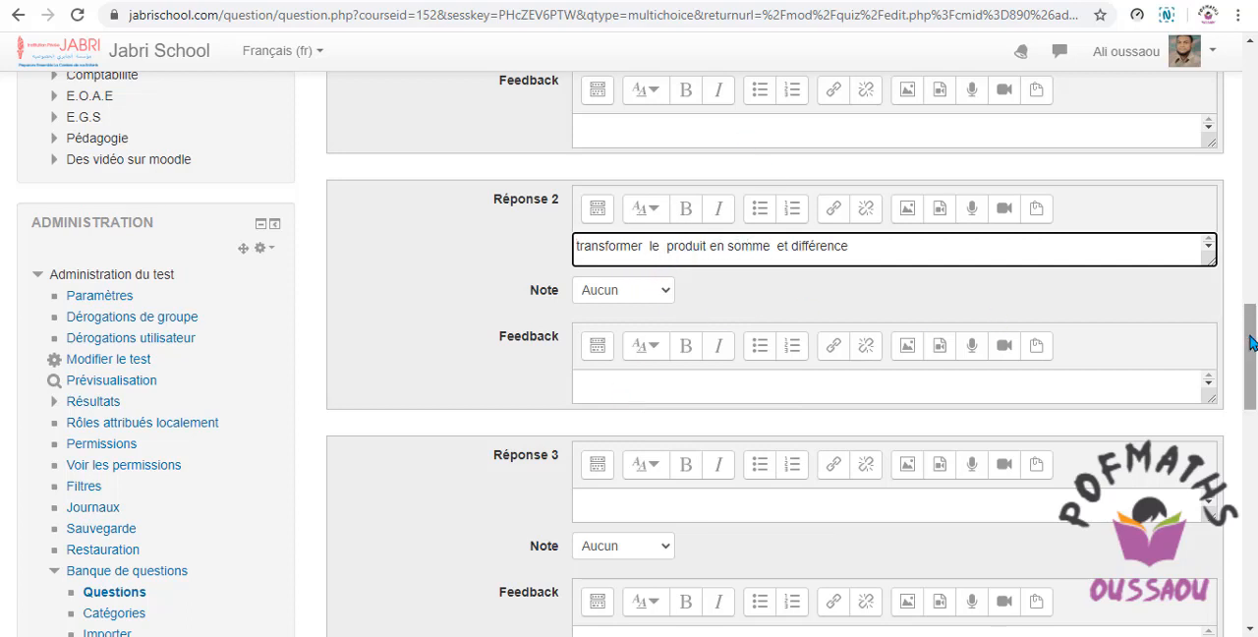
pyautogui.moveTo(1251, 337); pyautogui.dragTo(1251, 342)
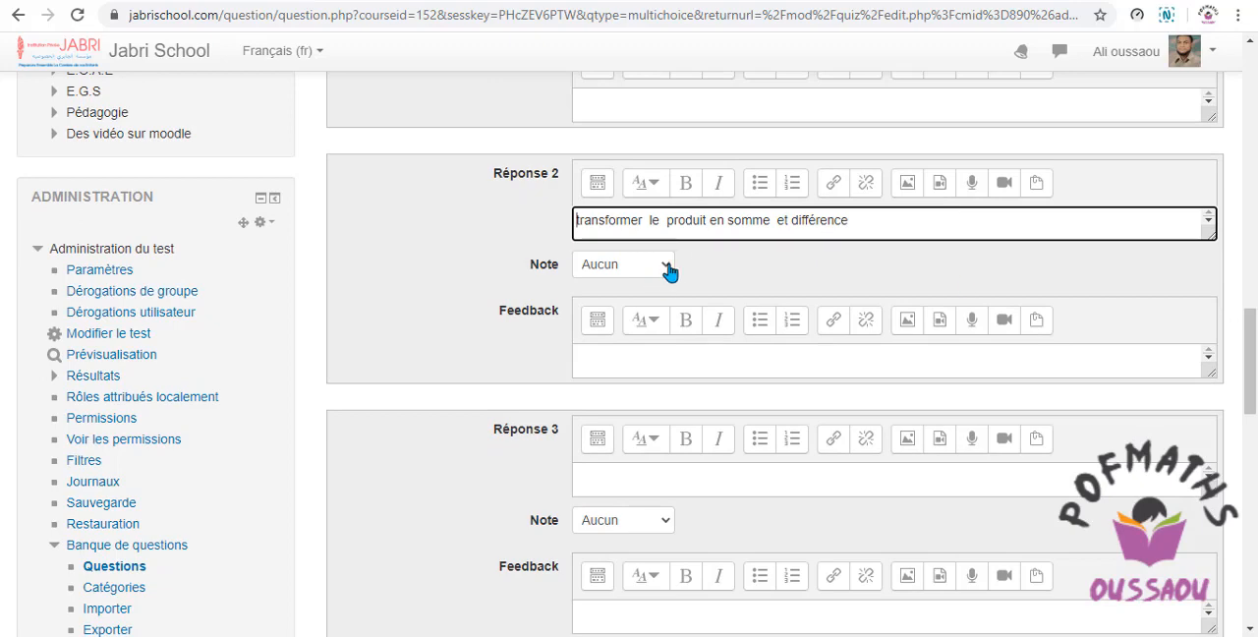
pyautogui.click(669, 267)
pyautogui.click(740, 256)
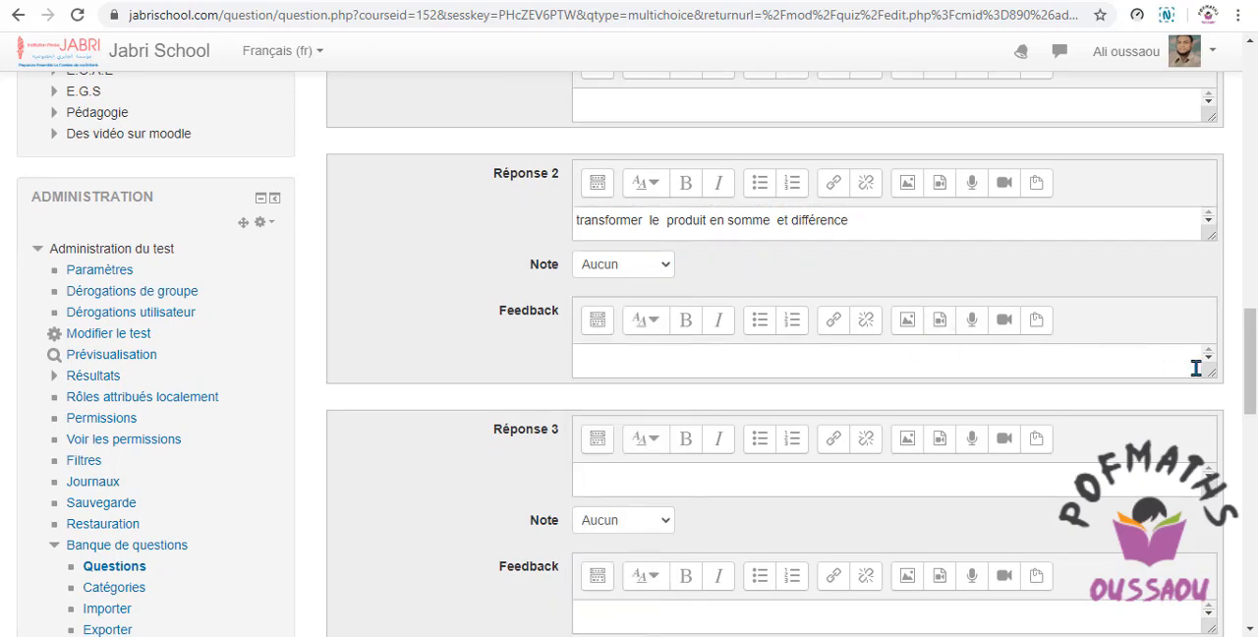
# Copy "transformer la somme en produit ou différence" from the Word document into the Réponse 3 text of the browser form.
pyautogui.moveTo(1246, 374); pyautogui.dragTo(1246, 417)
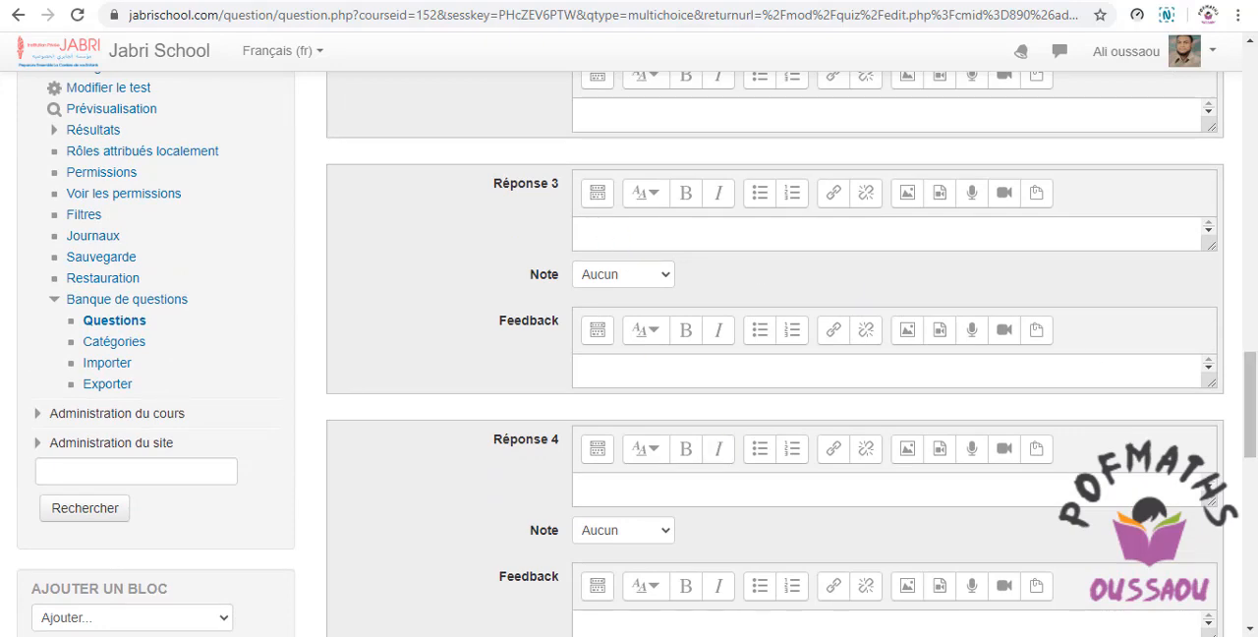
pyautogui.hotkey('alt', 'Tab')
pyautogui.moveTo(608, 327); pyautogui.dragTo(285, 327)
pyautogui.hotkey('ctrl', 'c')
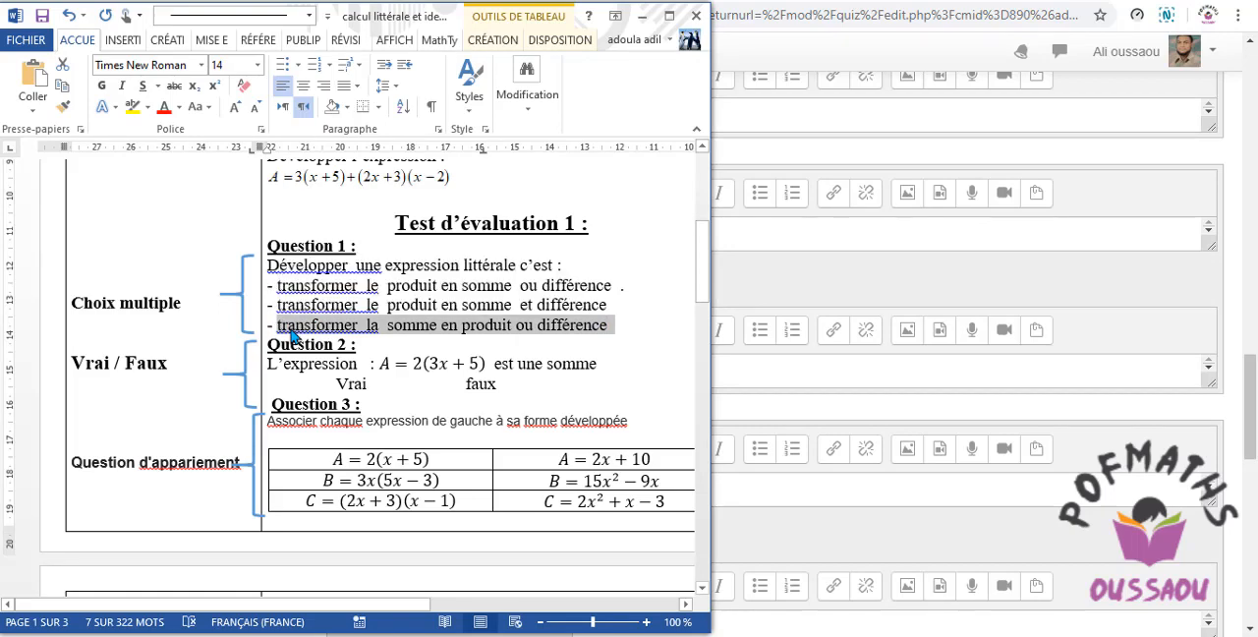
pyautogui.click(750, 373)
pyautogui.click(605, 371)
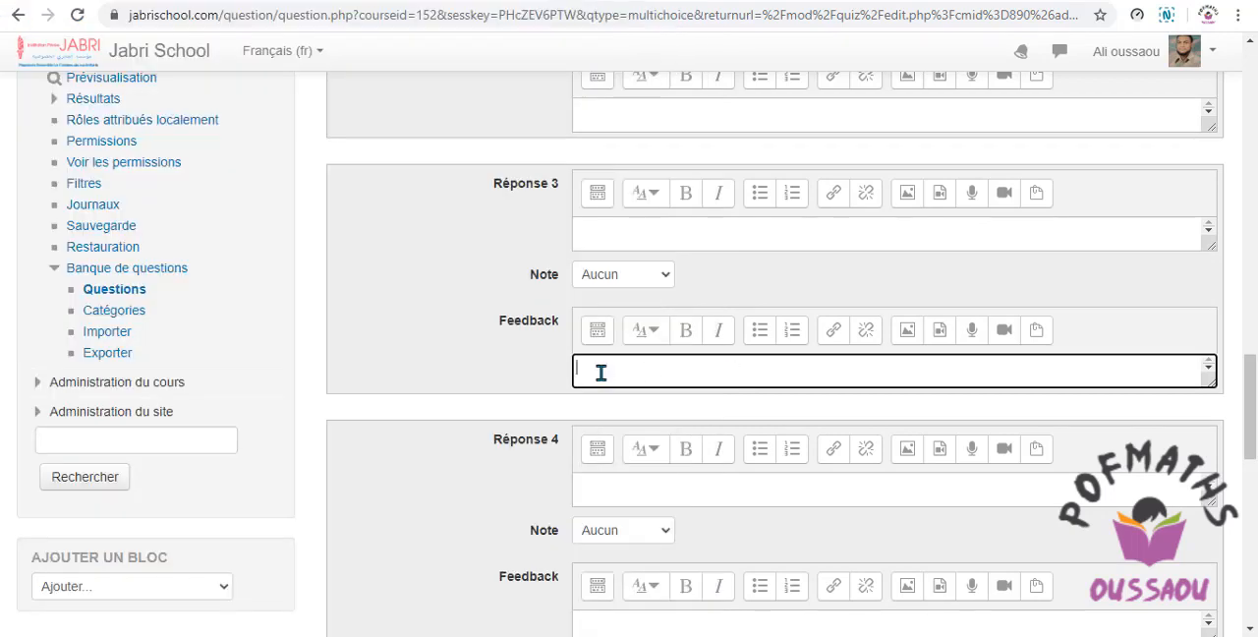
pyautogui.rightClick(600, 373)
pyautogui.click(578, 234)
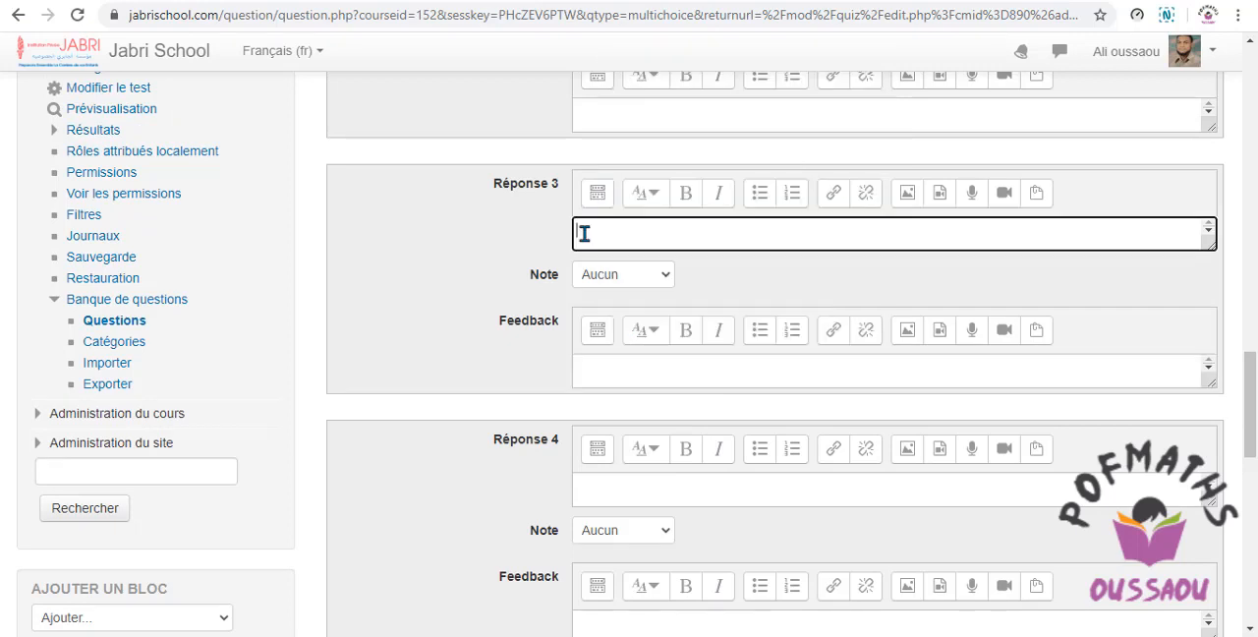
pyautogui.rightClick(577, 233)
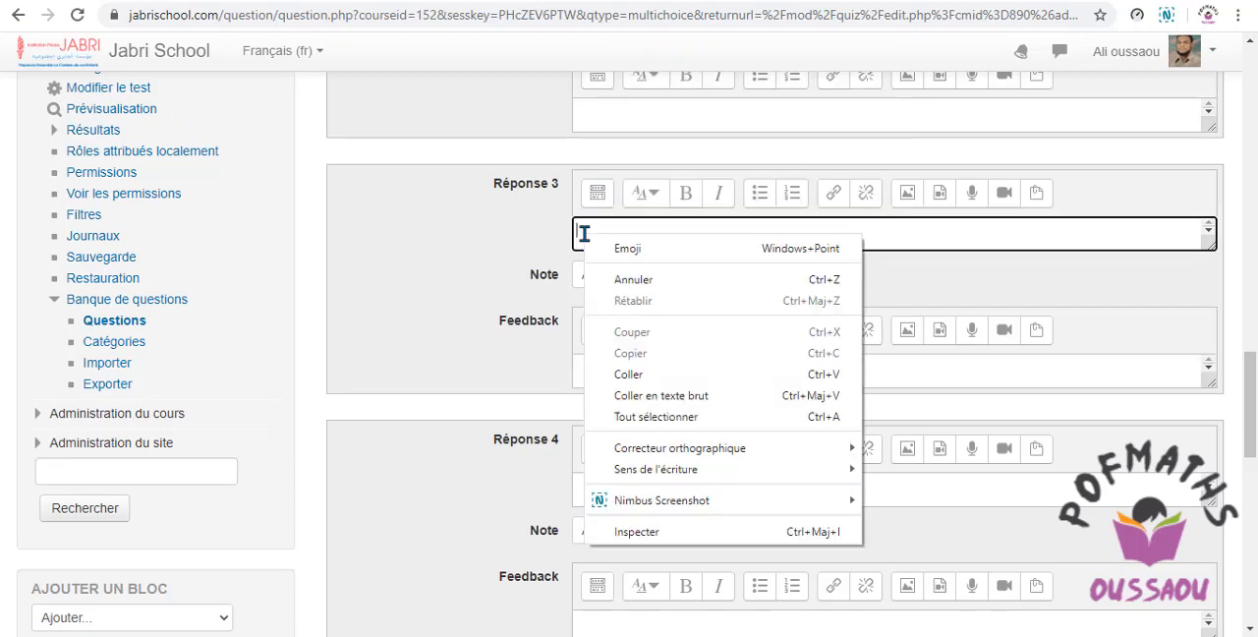
pyautogui.click(627, 374)
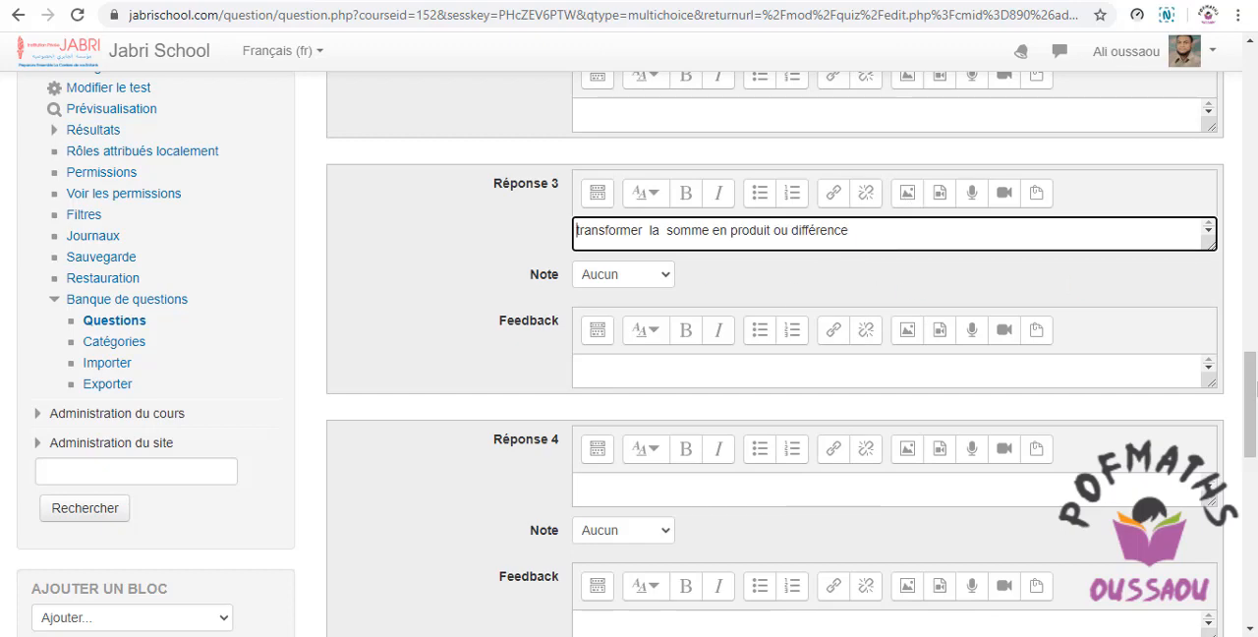
# Save the completed multiple-choice question to the quiz.
pyautogui.moveTo(1253, 398); pyautogui.dragTo(1253, 498)
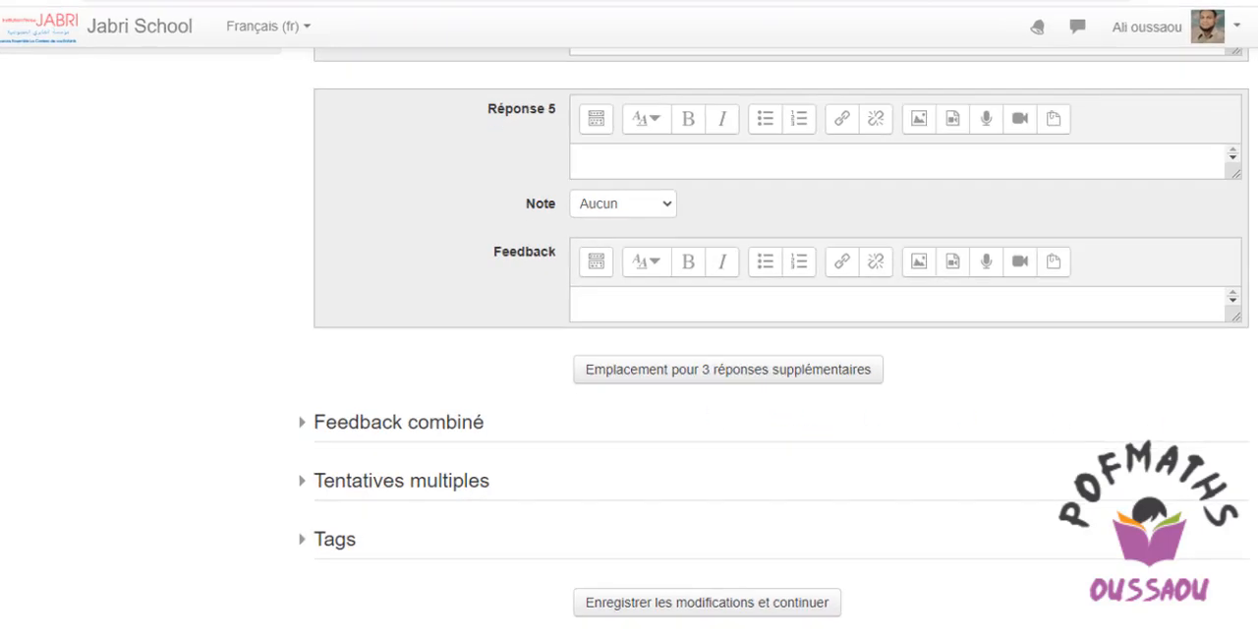
pyautogui.moveTo(1251, 497); pyautogui.dragTo(1250, 541)
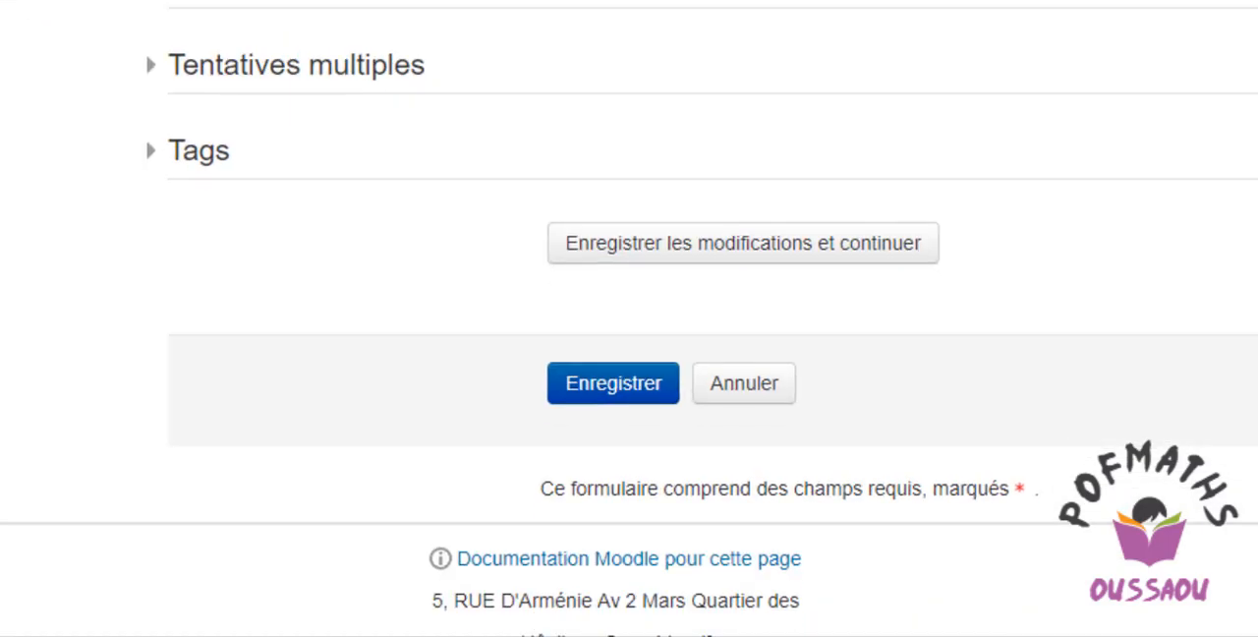
pyautogui.click(599, 399)
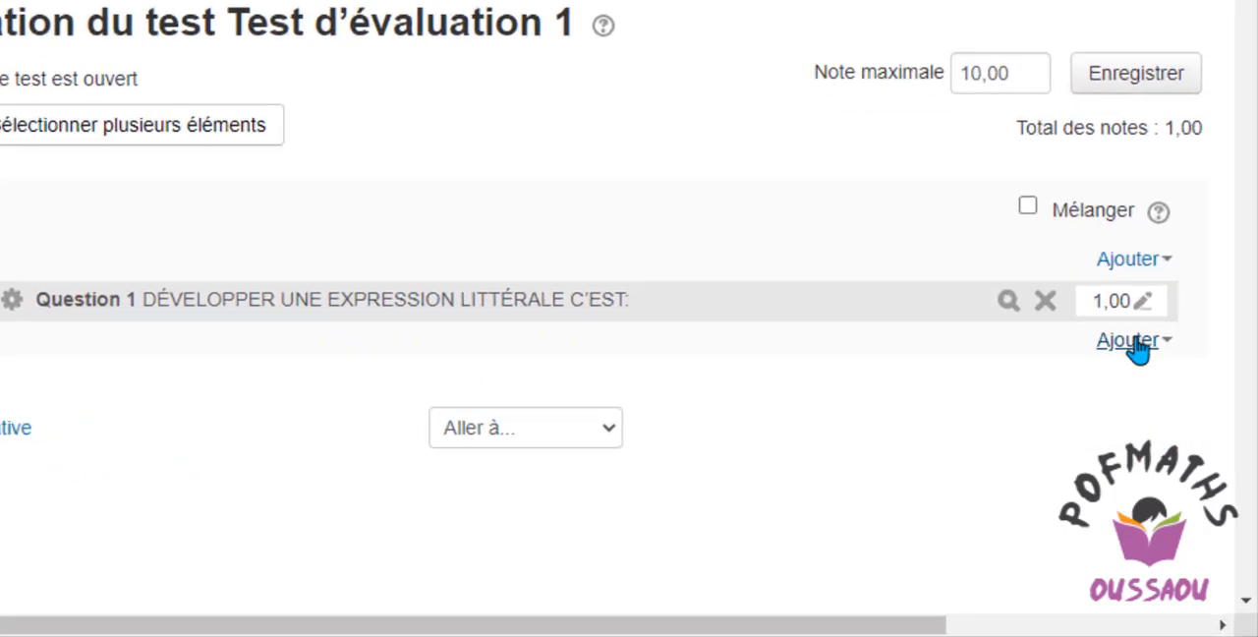
# Add a new Vrai/Faux question to the quiz below Question 1.
pyautogui.click(1102, 316)
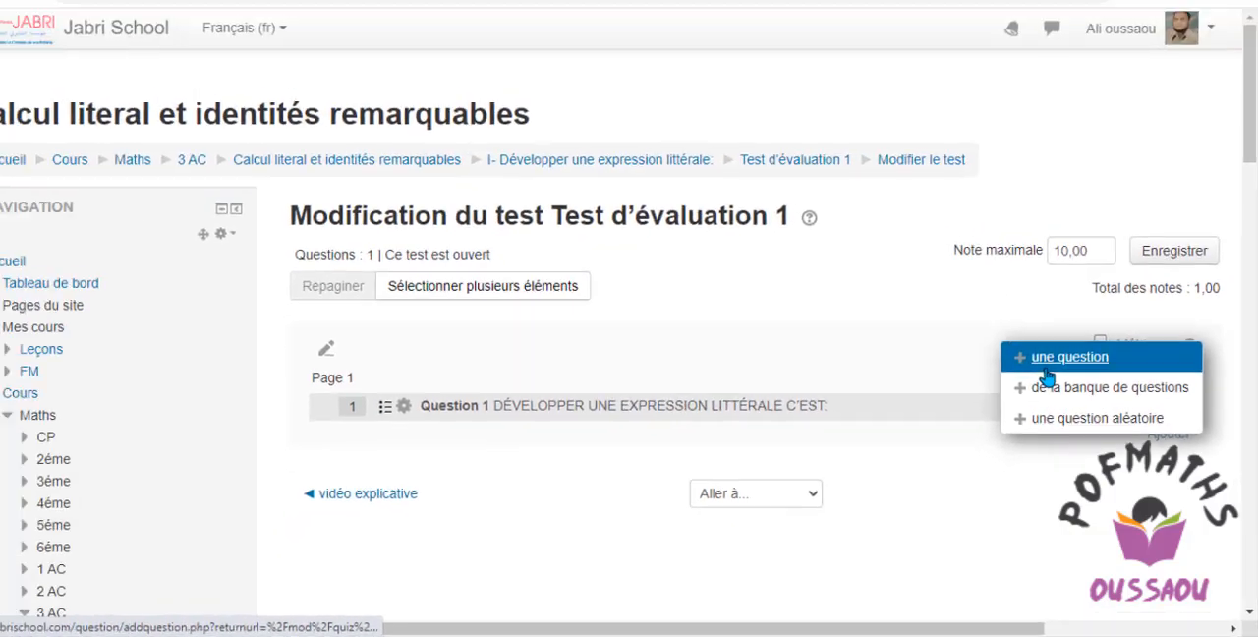
pyautogui.click(944, 248)
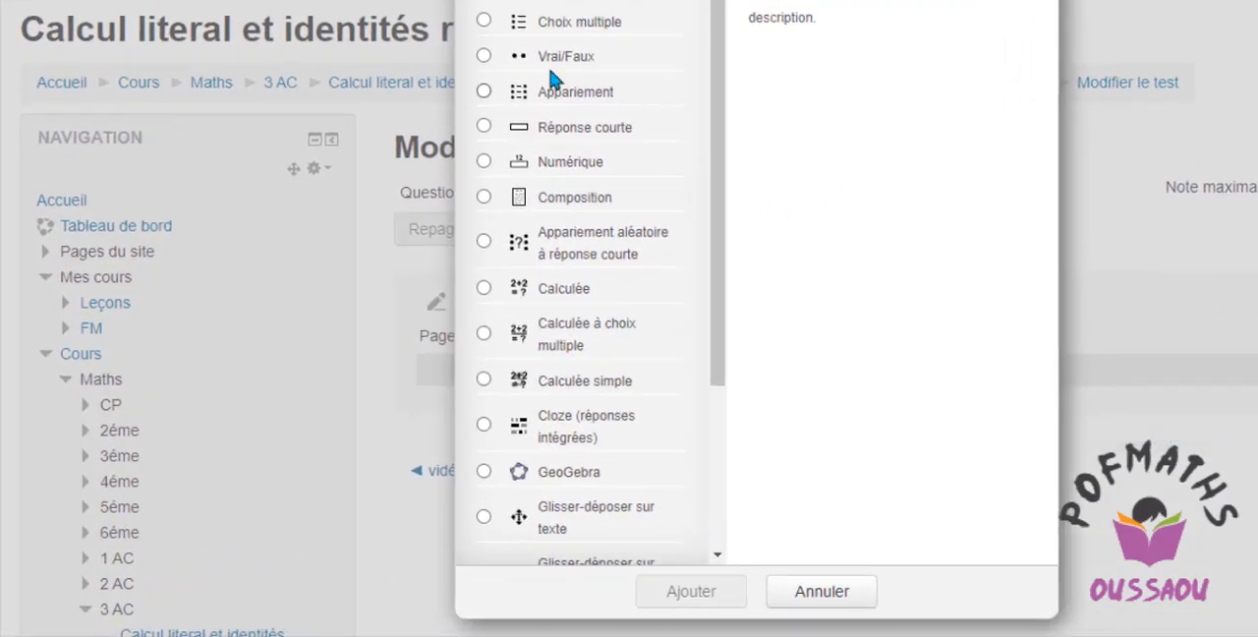
pyautogui.click(524, 59)
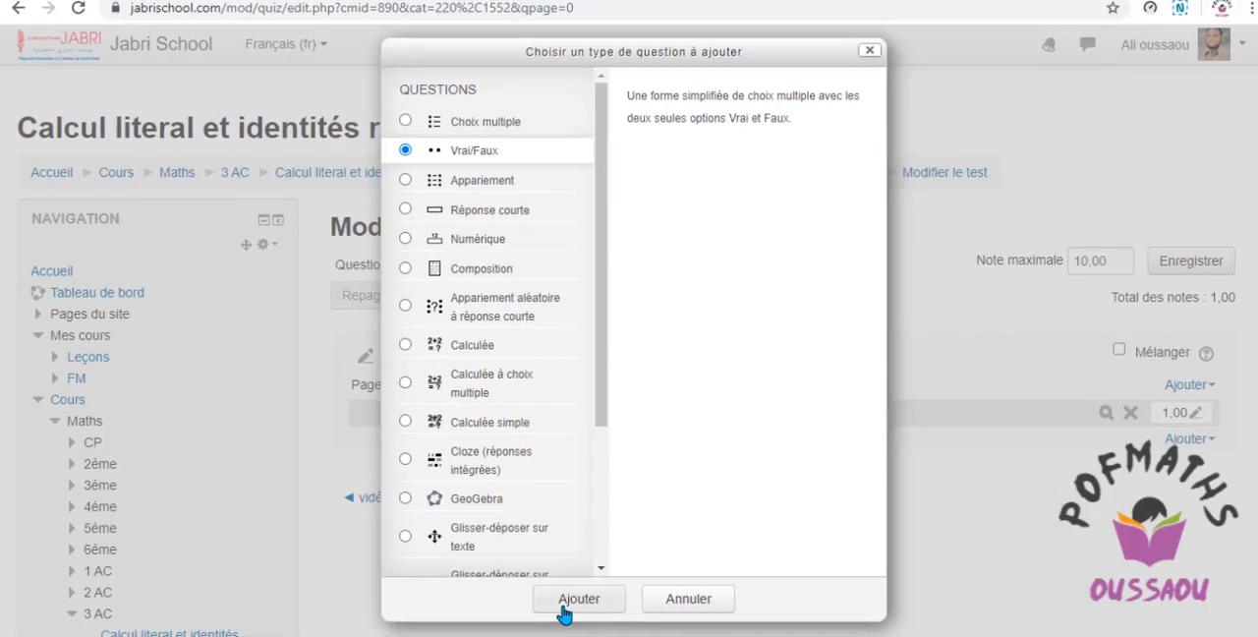
pyautogui.click(565, 602)
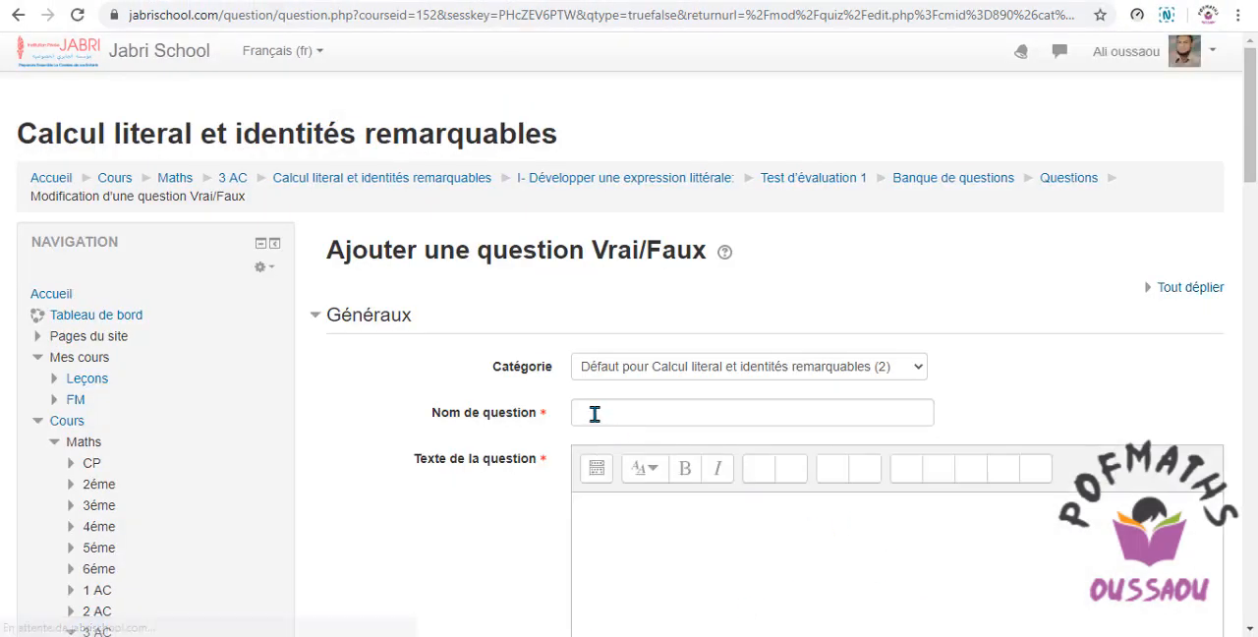
# Copy "Question 2" from the Word document into the Nom de question of the browser form.
pyautogui.click(594, 412)
pyautogui.hotkey('alt', 'Tab')
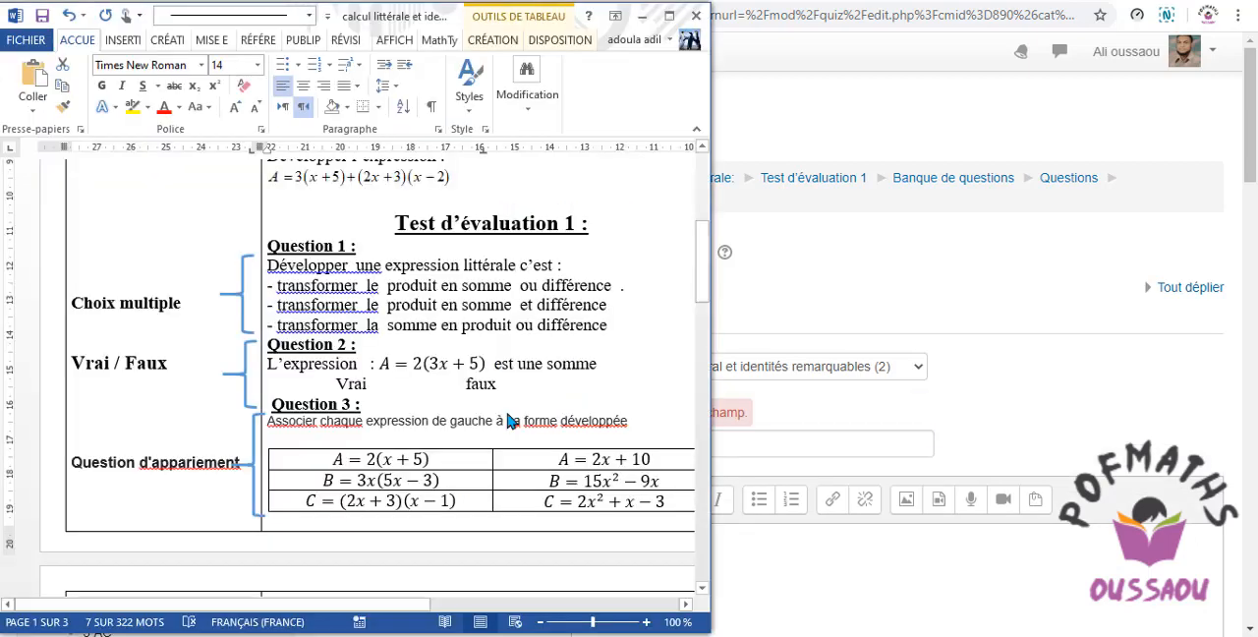
pyautogui.moveTo(352, 344); pyautogui.dragTo(271, 344)
pyautogui.hotkey('ctrl', 'c')
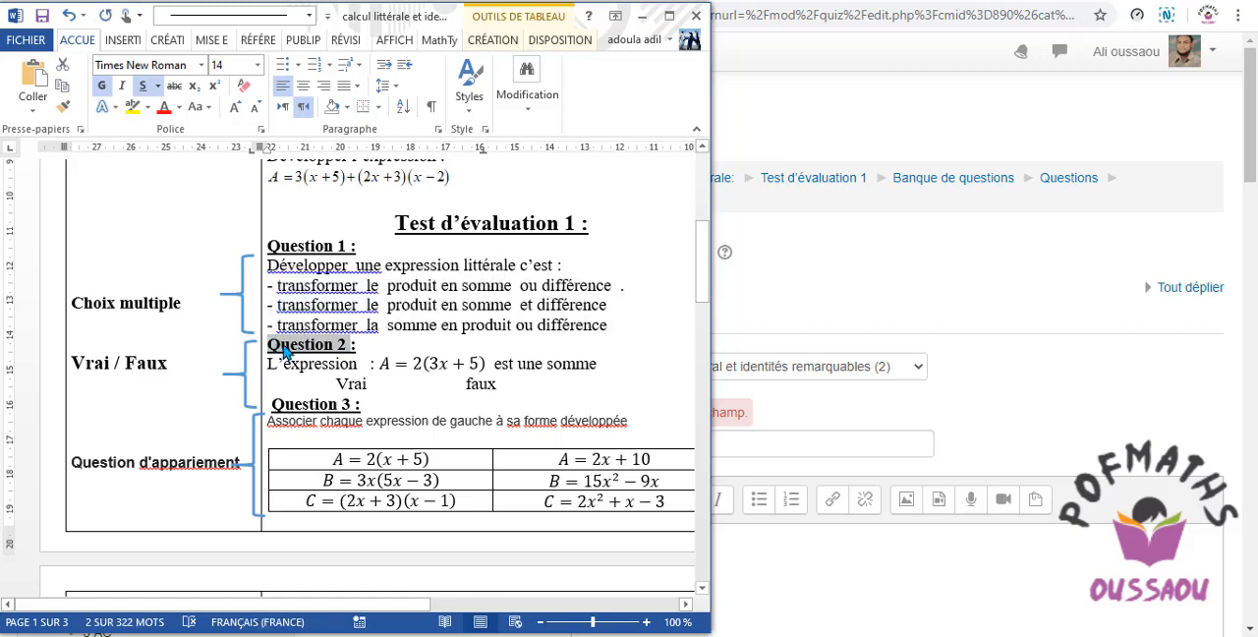
pyautogui.click(851, 308)
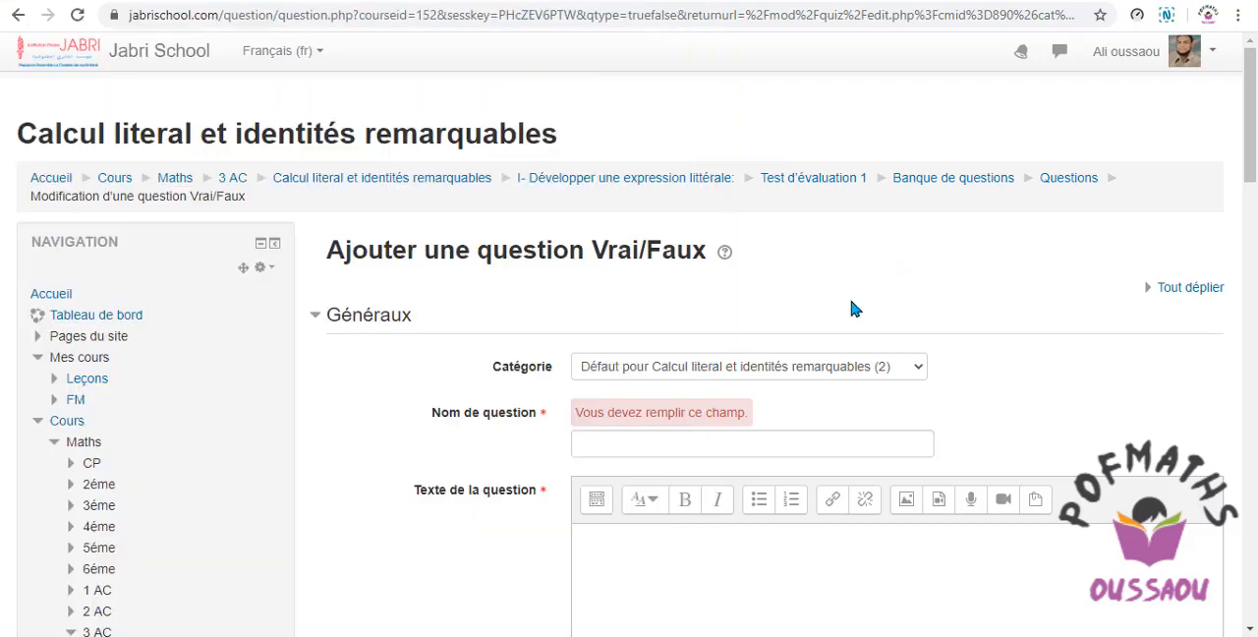
pyautogui.rightClick(621, 443)
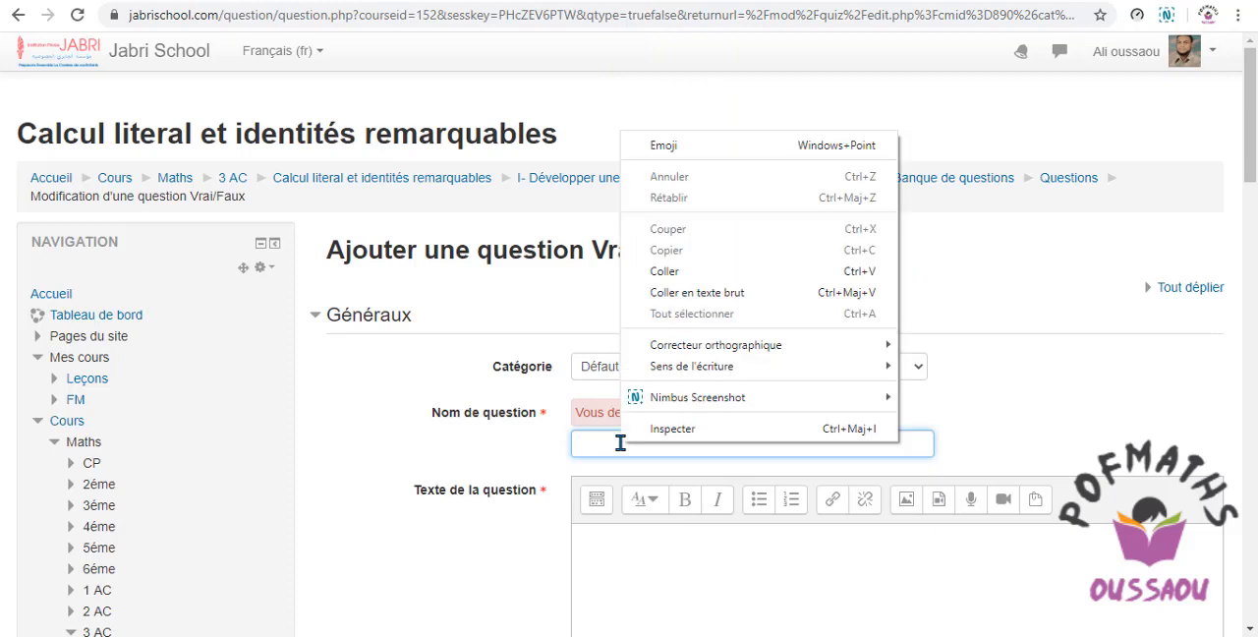
pyautogui.click(668, 281)
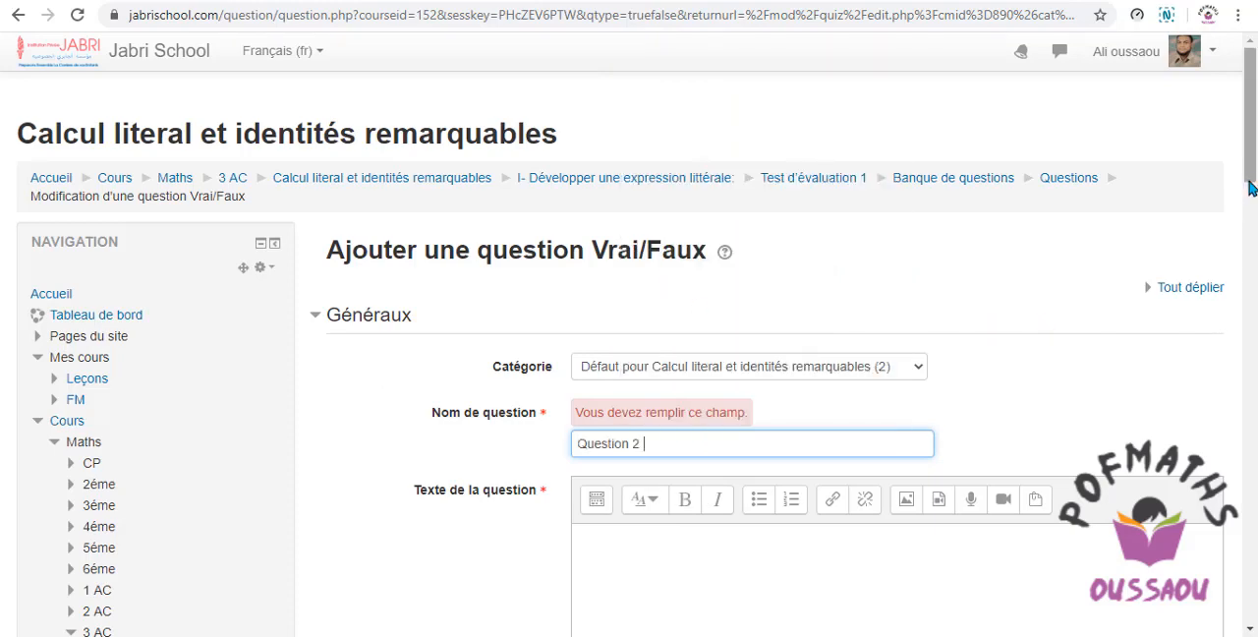
# Copy "L'expression : A = 2(3x + 5) est une somme" from the Word document into the Texte de la question of the browser form.
pyautogui.scroll(-2, 746, 312)
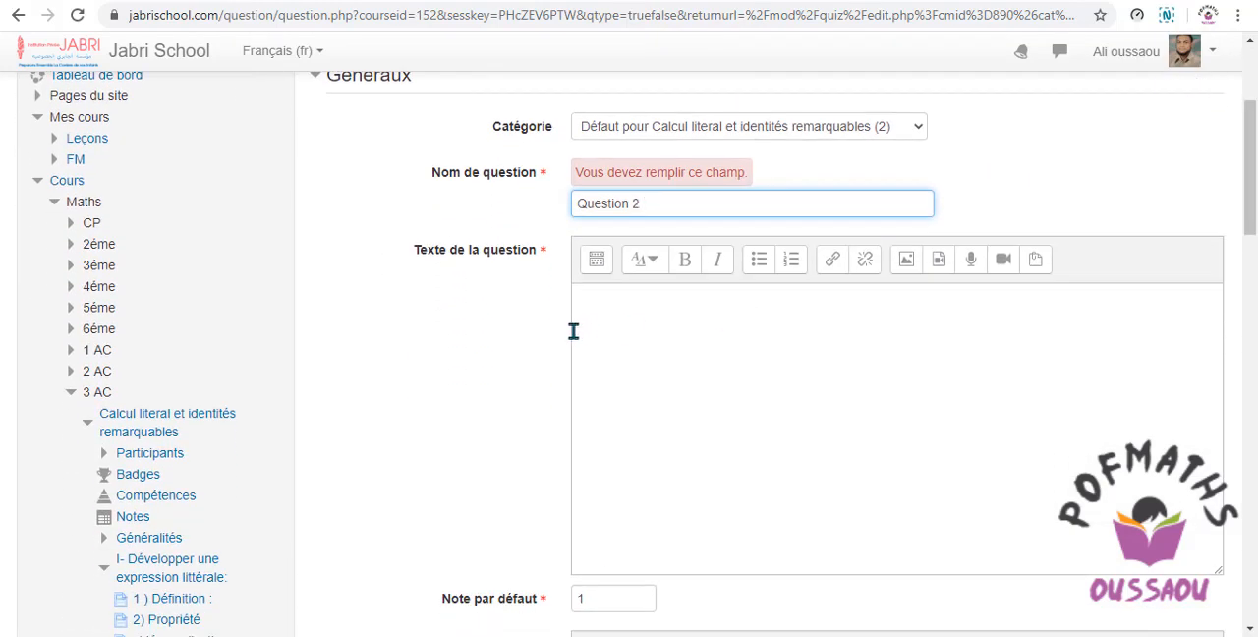
pyautogui.hotkey('alt', 'Tab')
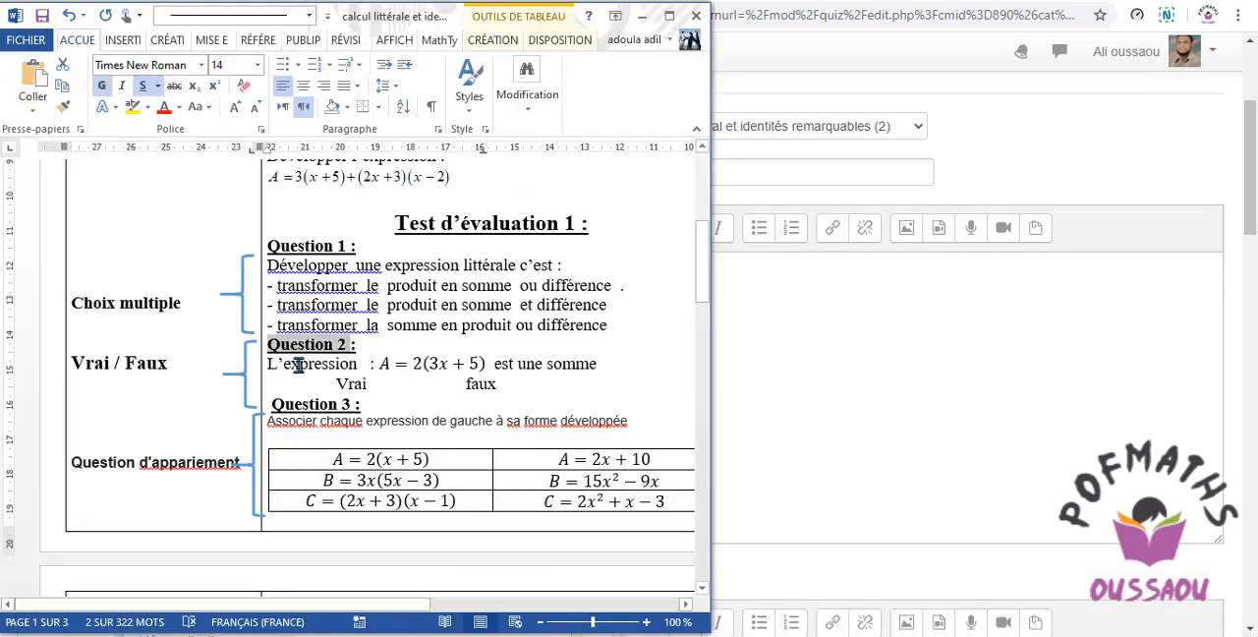
pyautogui.moveTo(273, 365); pyautogui.dragTo(376, 362)
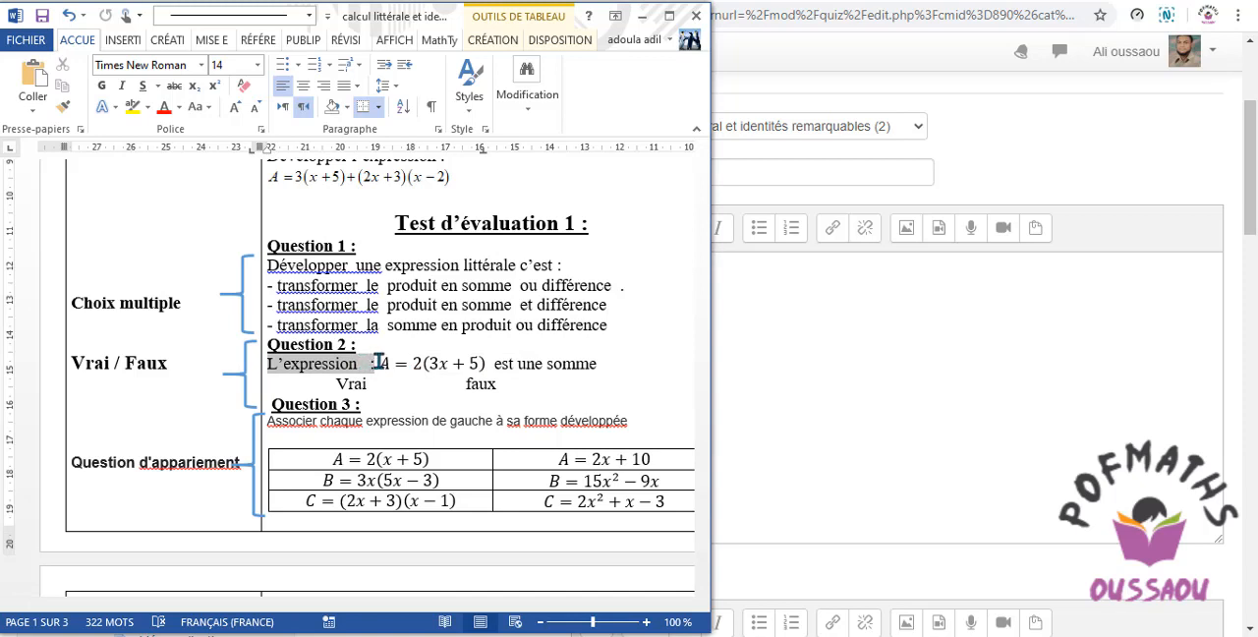
pyautogui.moveTo(376, 363); pyautogui.dragTo(375, 363)
pyautogui.click(270, 365)
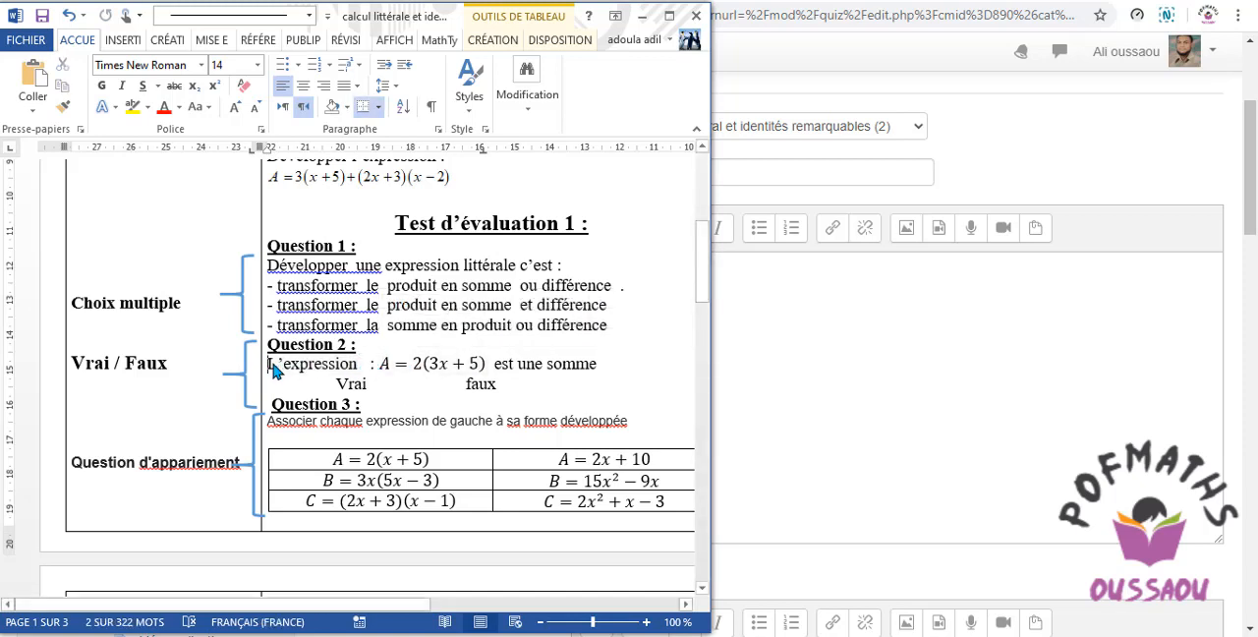
pyautogui.moveTo(272, 365); pyautogui.dragTo(605, 365)
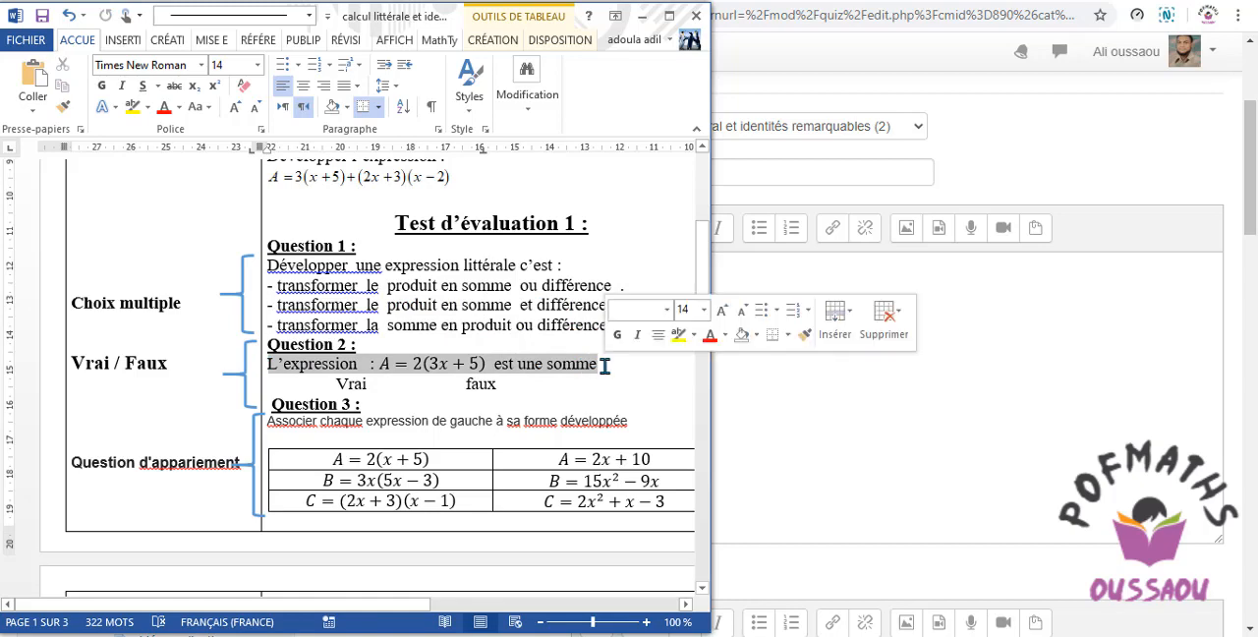
pyautogui.rightClick(538, 371)
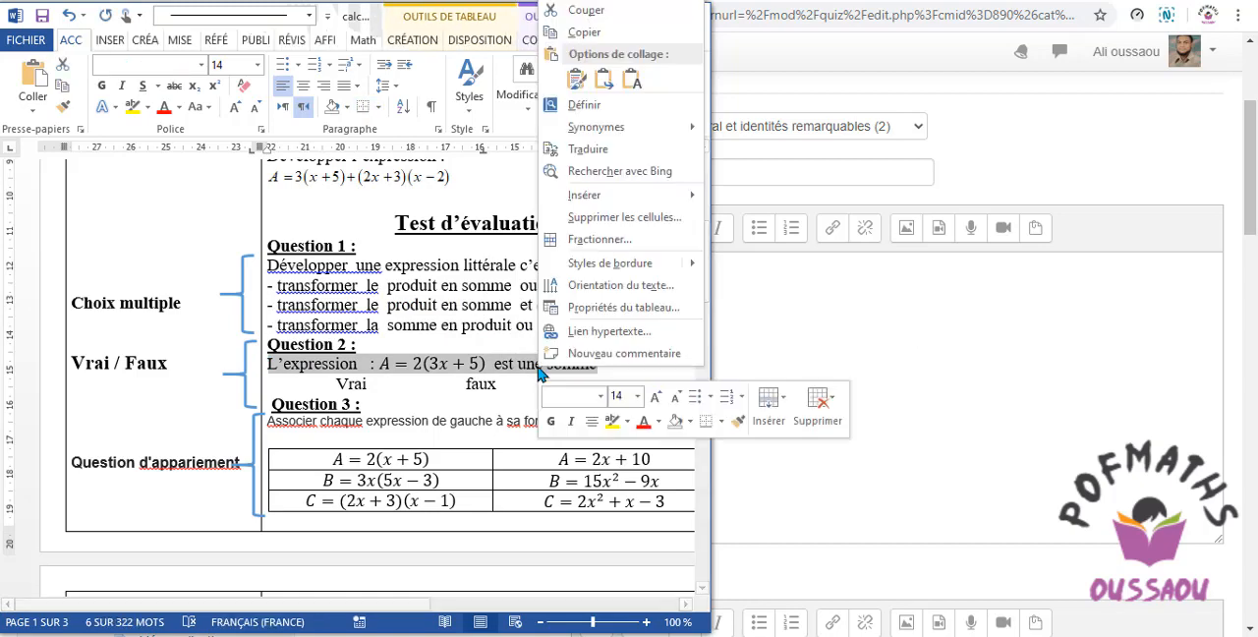
pyautogui.click(583, 32)
pyautogui.click(798, 379)
pyautogui.click(585, 282)
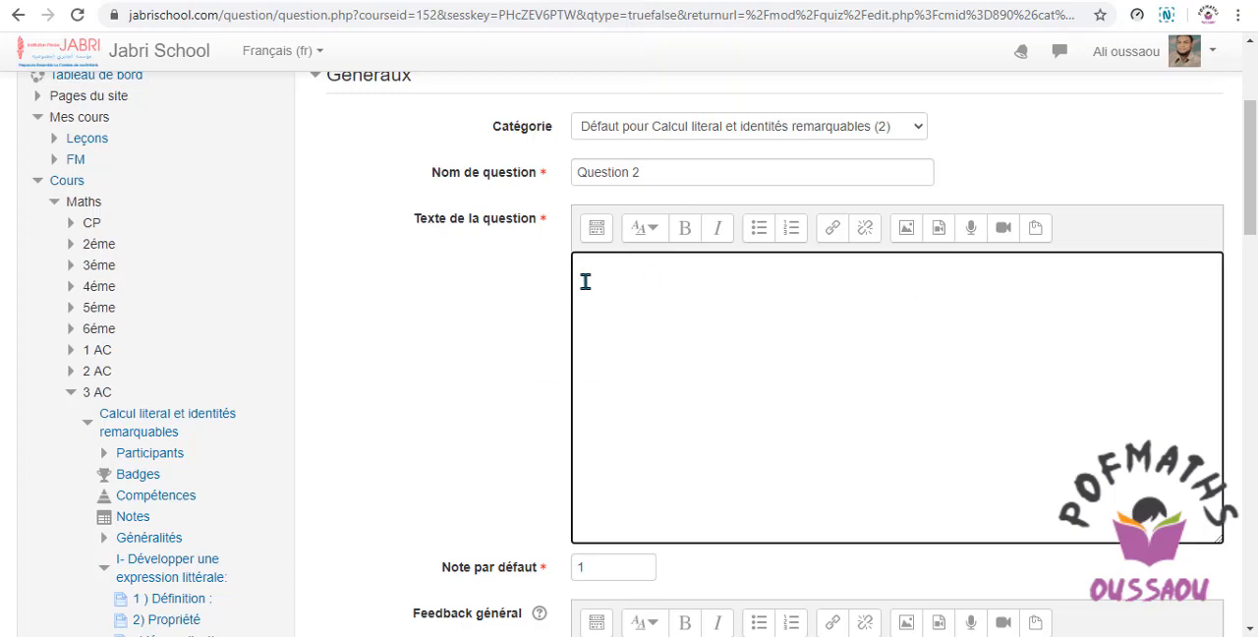
pyautogui.rightClick(589, 279)
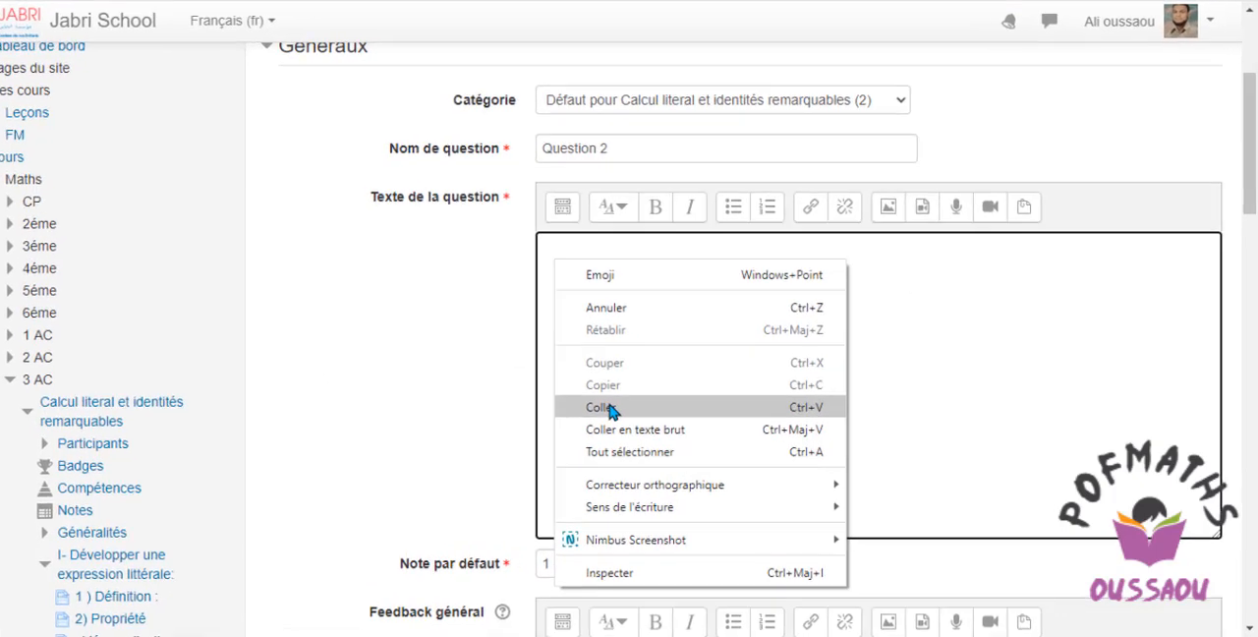
pyautogui.click(610, 407)
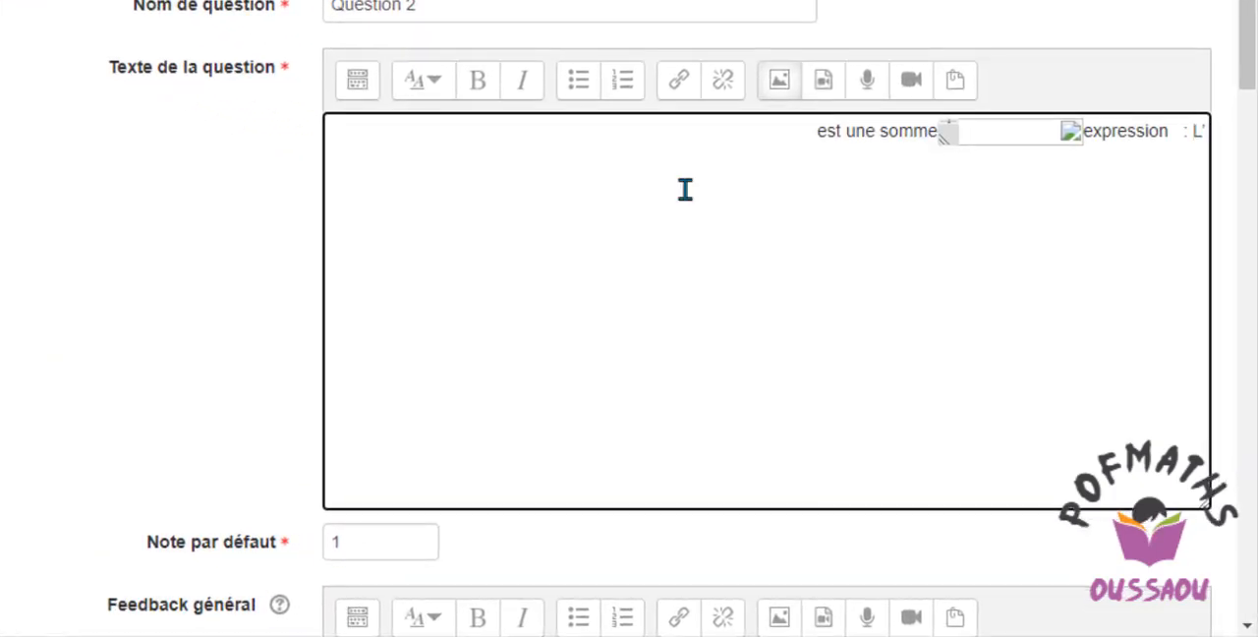
# Left-align the question text and rewrite it in bold as "L'expression est une somme", leaving a gap for the equation.
pyautogui.click(808, 130)
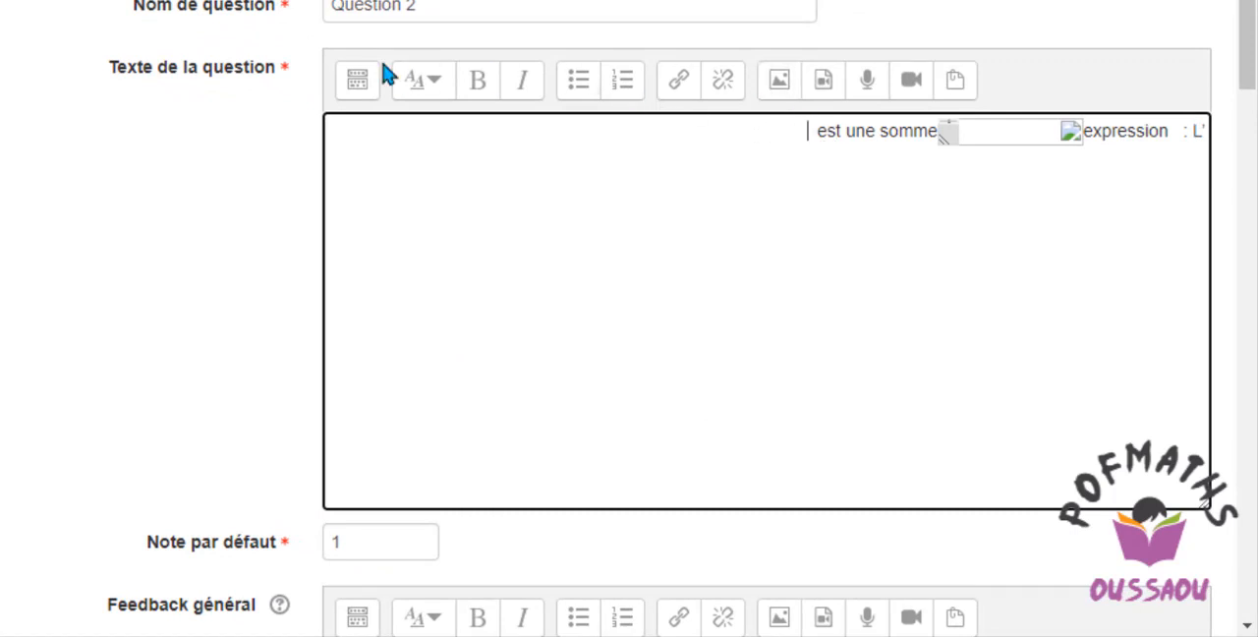
pyautogui.click(356, 81)
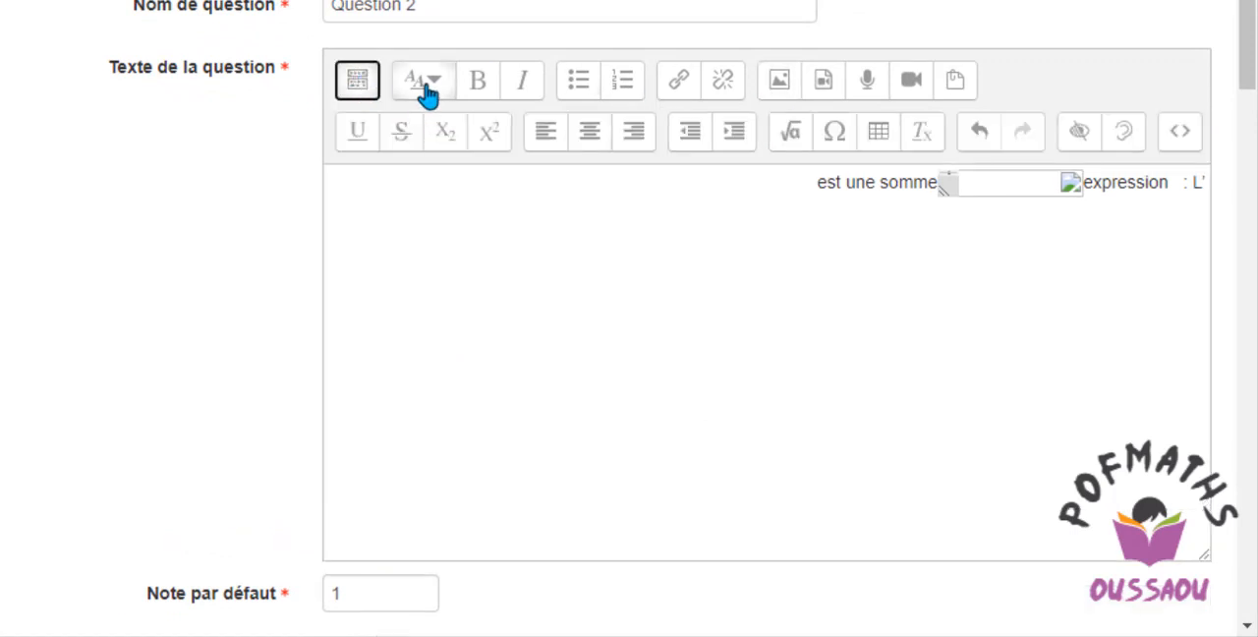
pyautogui.click(604, 142)
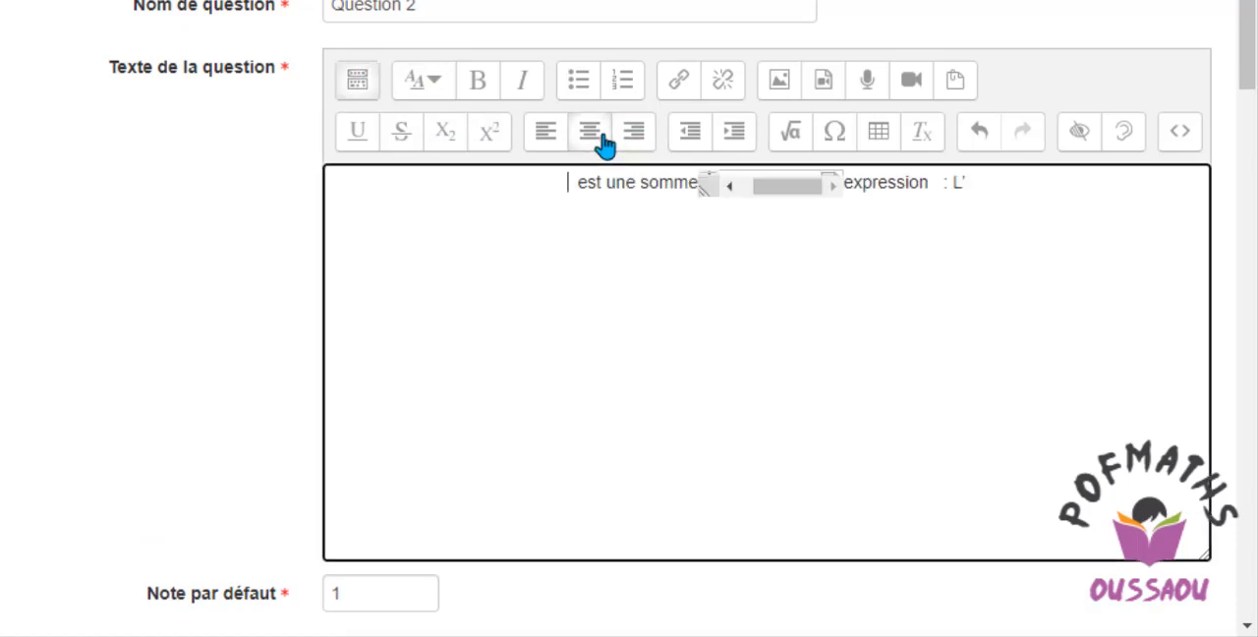
pyautogui.click(551, 138)
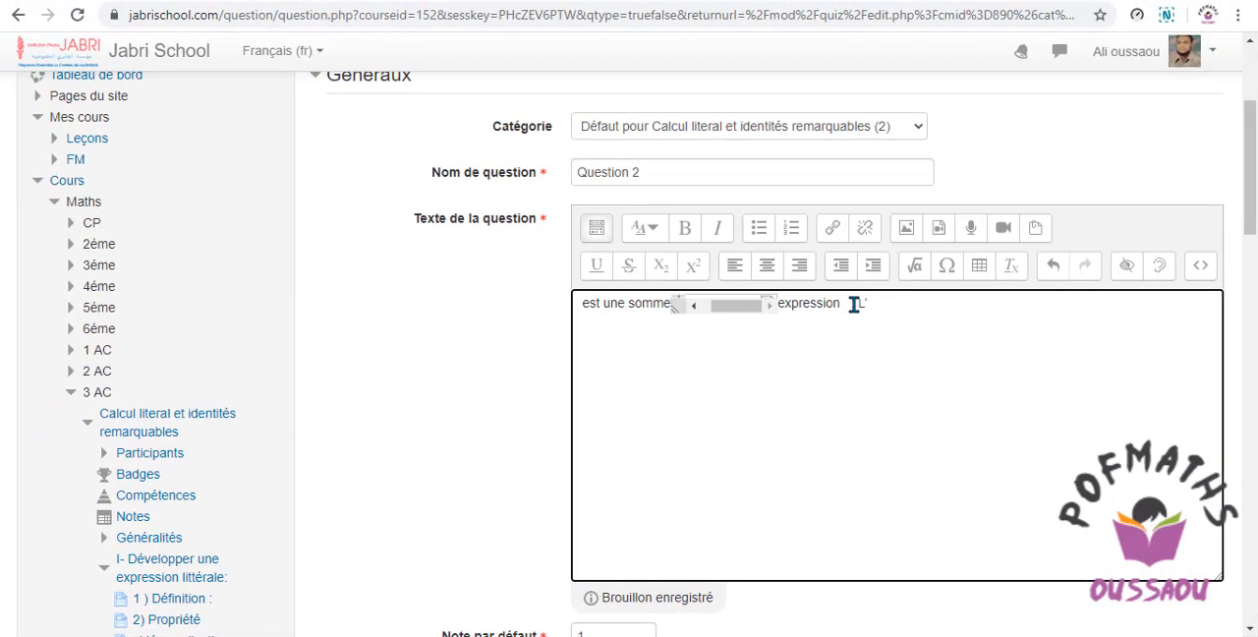
pyautogui.moveTo(728, 196); pyautogui.dragTo(377, 174)
pyautogui.moveTo(592, 288); pyautogui.dragTo(603, 301)
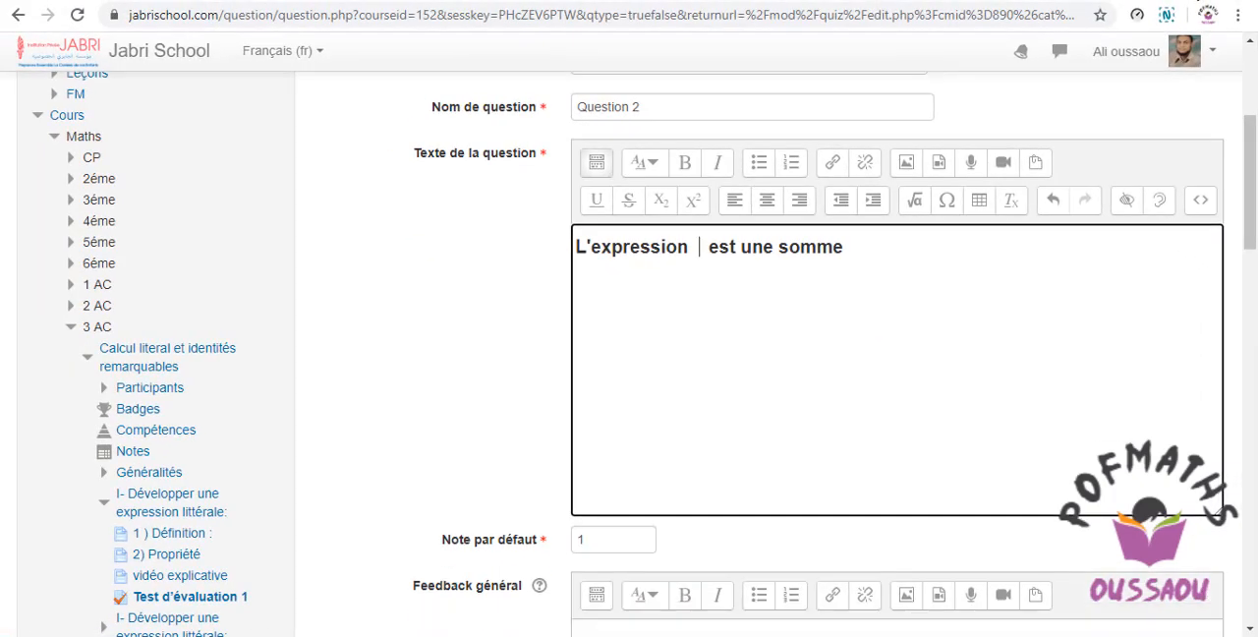
# Insert the equation A=2(3x+5) between "L'expression" and "est une somme" with the equation editor.
pyautogui.click(1192, 3)
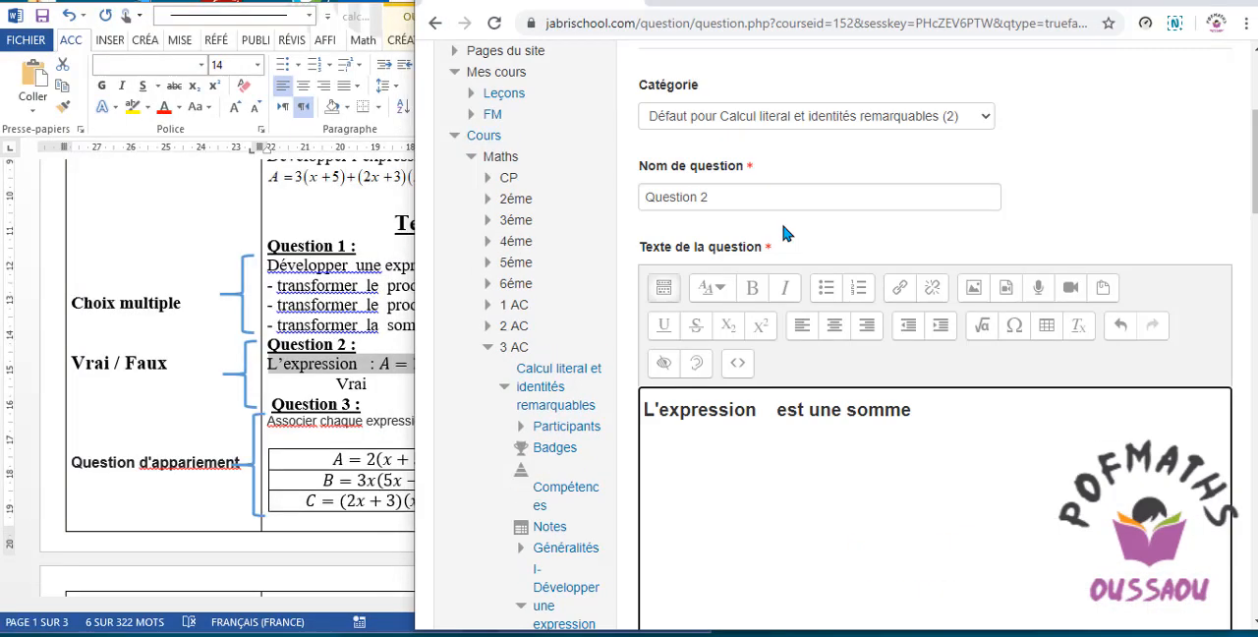
pyautogui.click(334, 603)
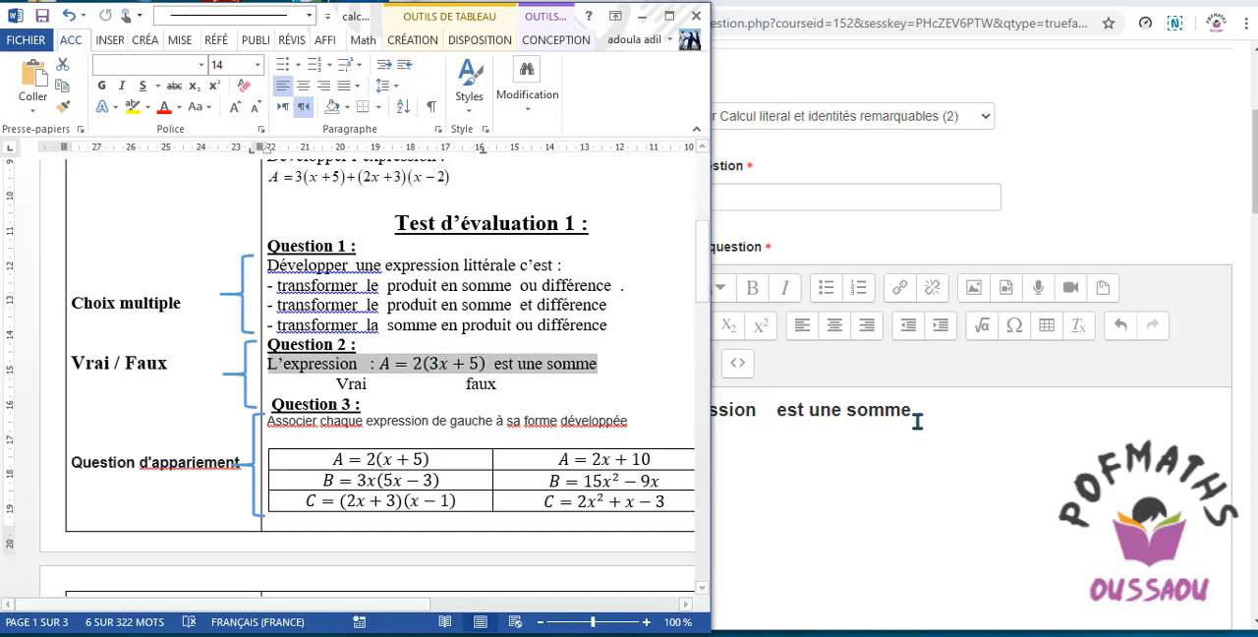
pyautogui.click(766, 411)
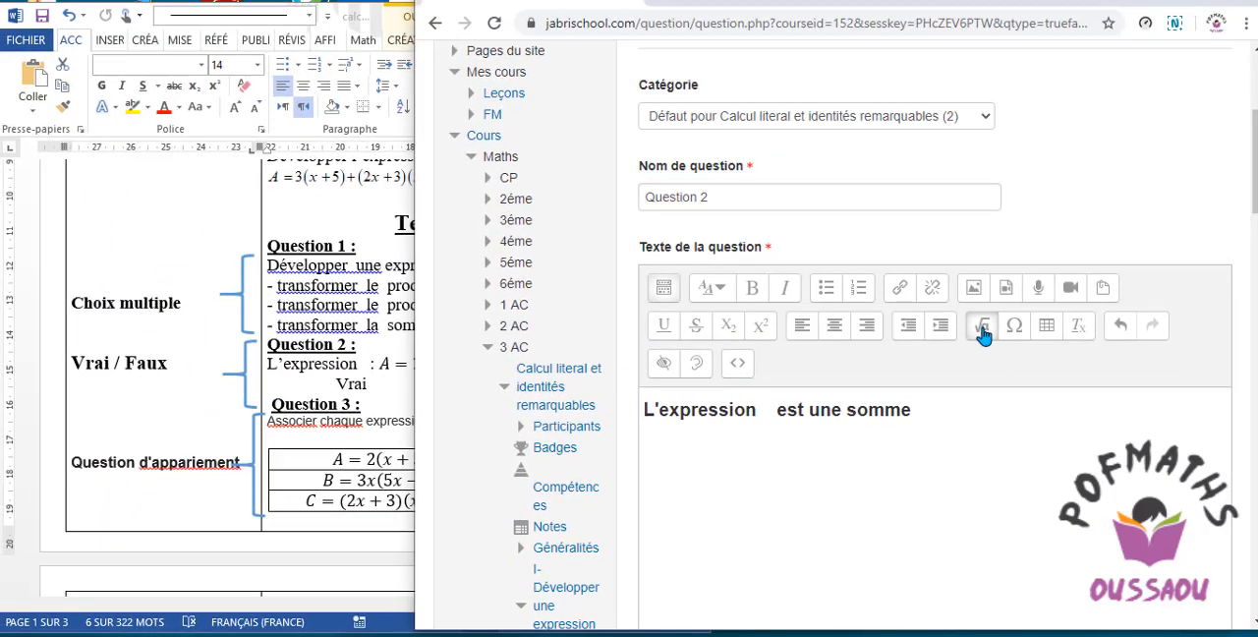
pyautogui.click(983, 330)
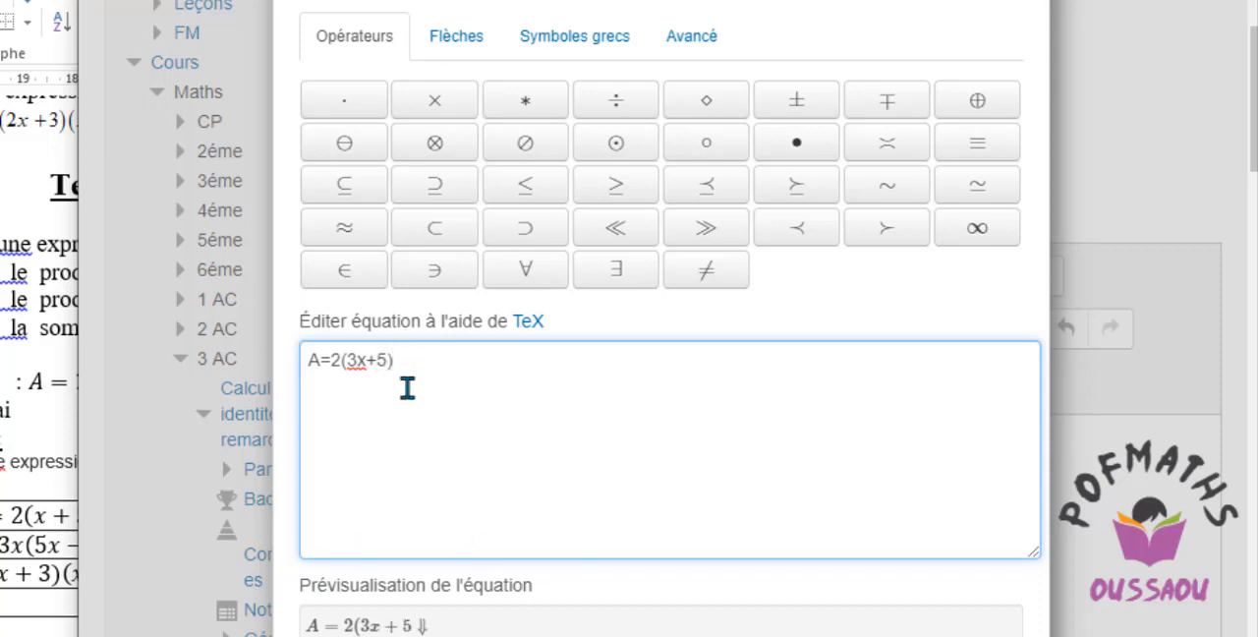
pyautogui.scroll(-3, 423, 550)
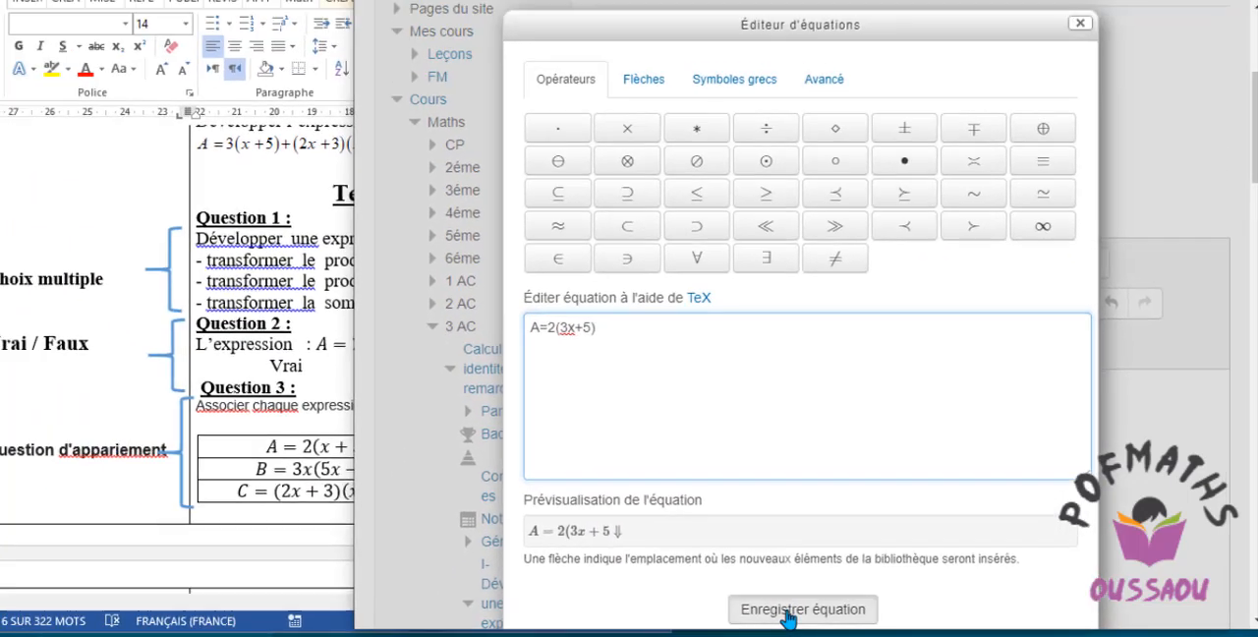
pyautogui.click(629, 607)
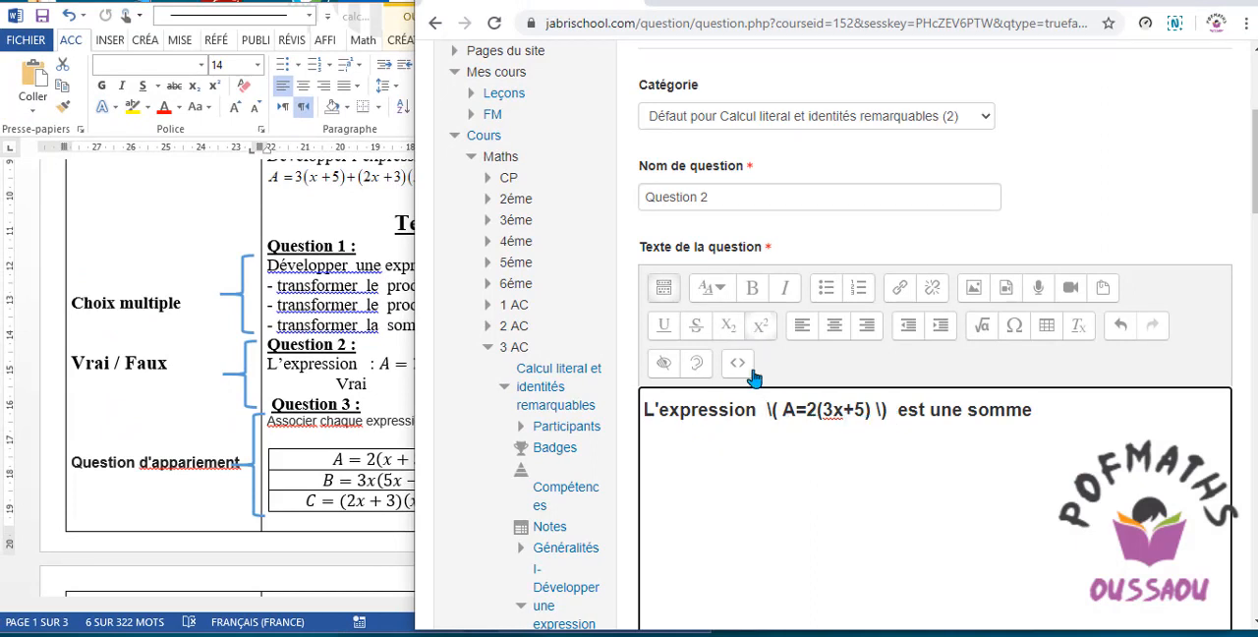
# Check the Question 2 statement in the Word document and end the question text in the browser form with a period.
pyautogui.click(380, 377)
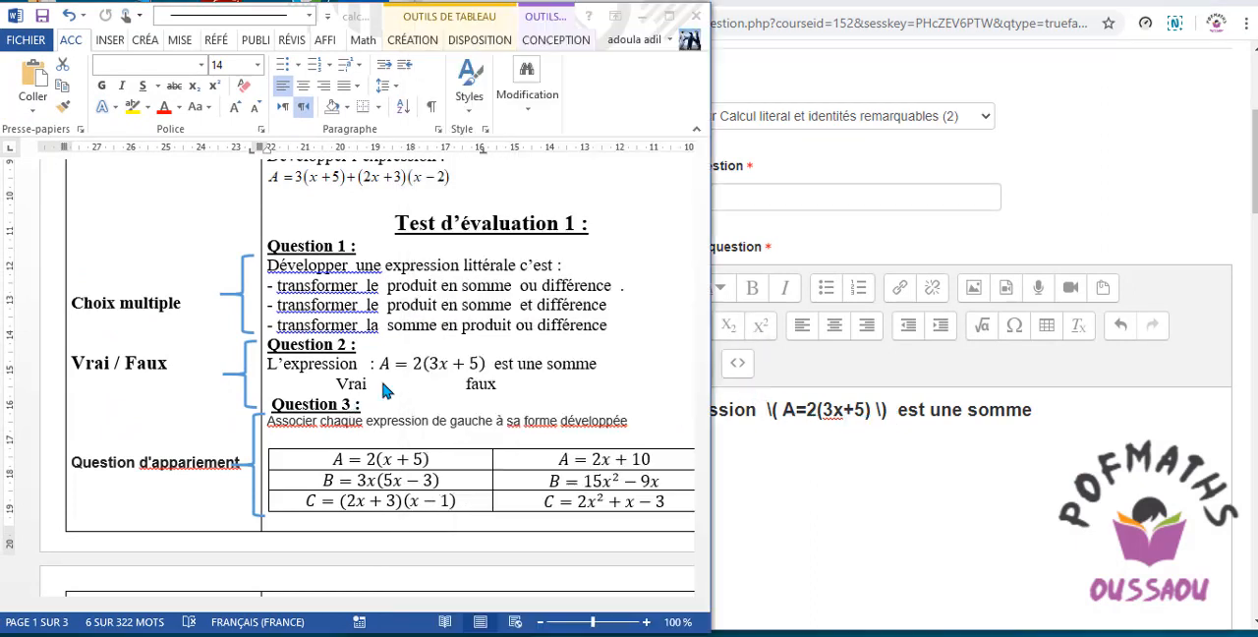
pyautogui.tripleClick(389, 375)
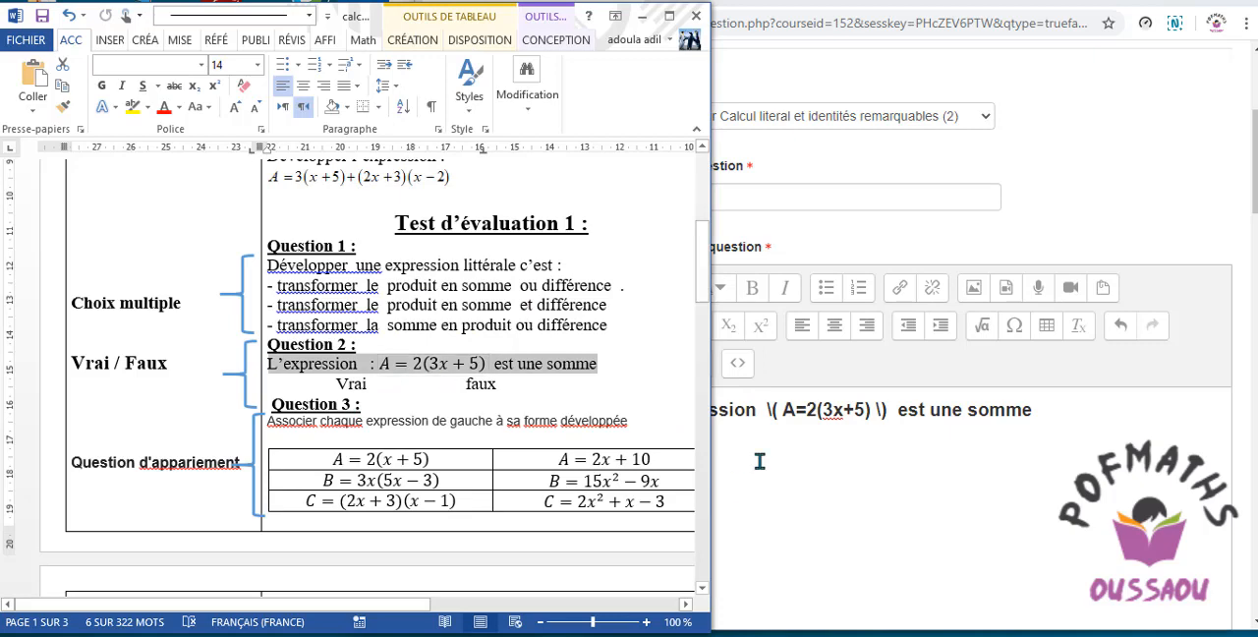
pyautogui.click(842, 466)
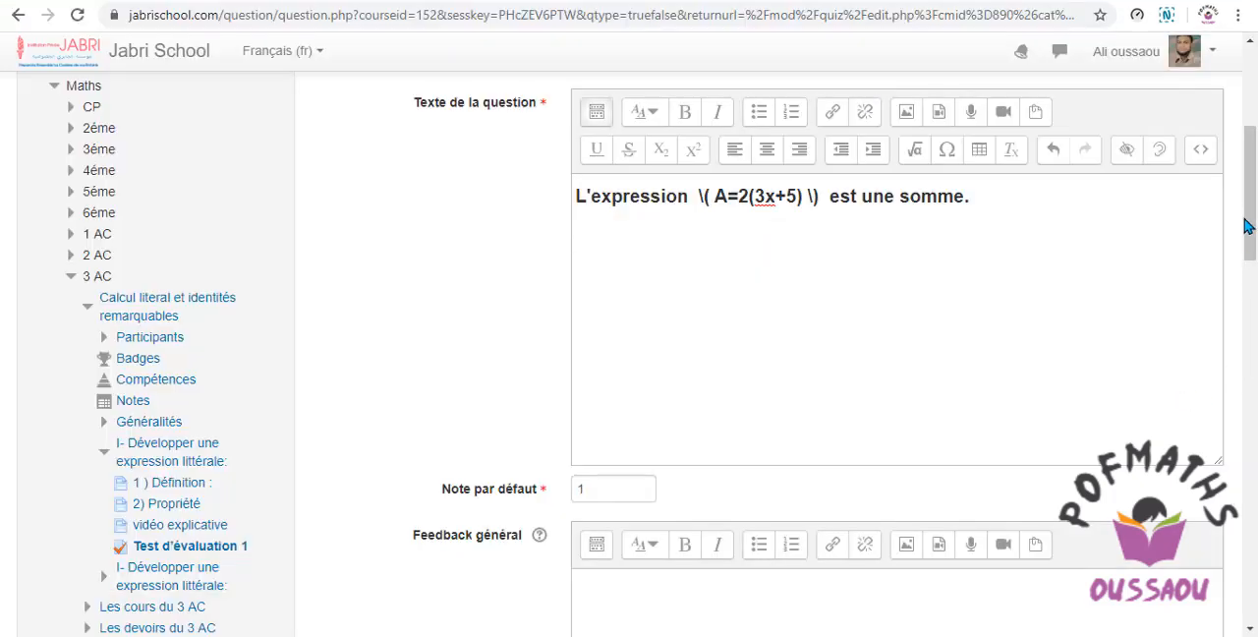
# Check the choices for Réponse correcte and keep Faux selected.
pyautogui.moveTo(1245, 226); pyautogui.dragTo(1252, 234)
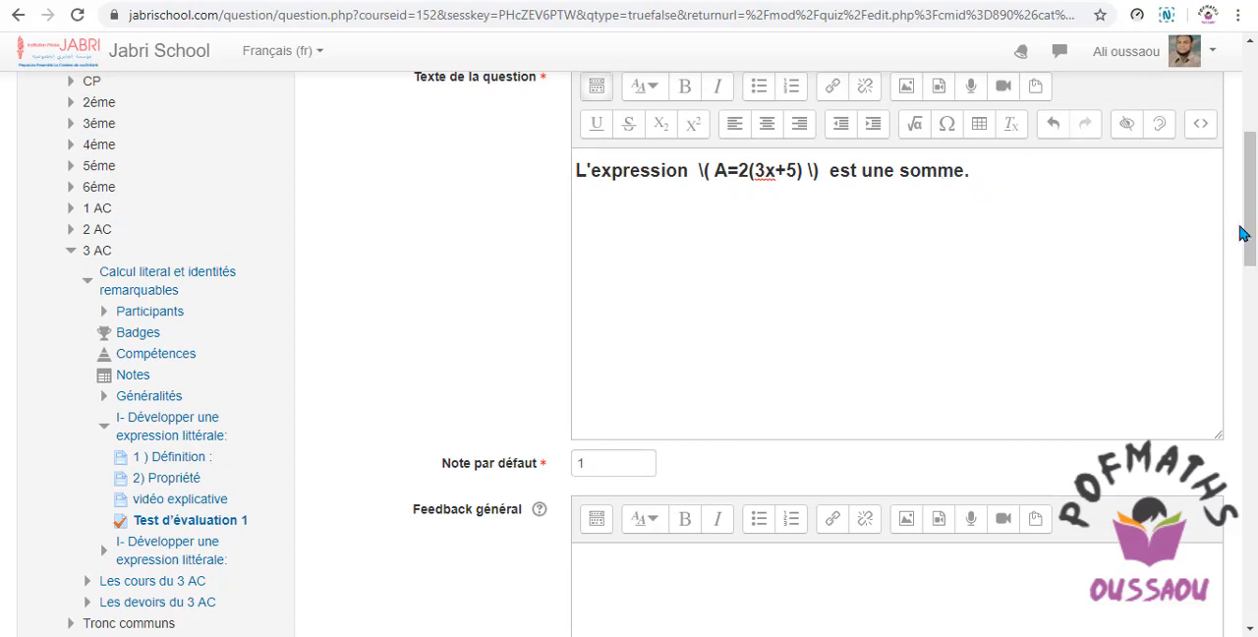
pyautogui.rightClick(1254, 275)
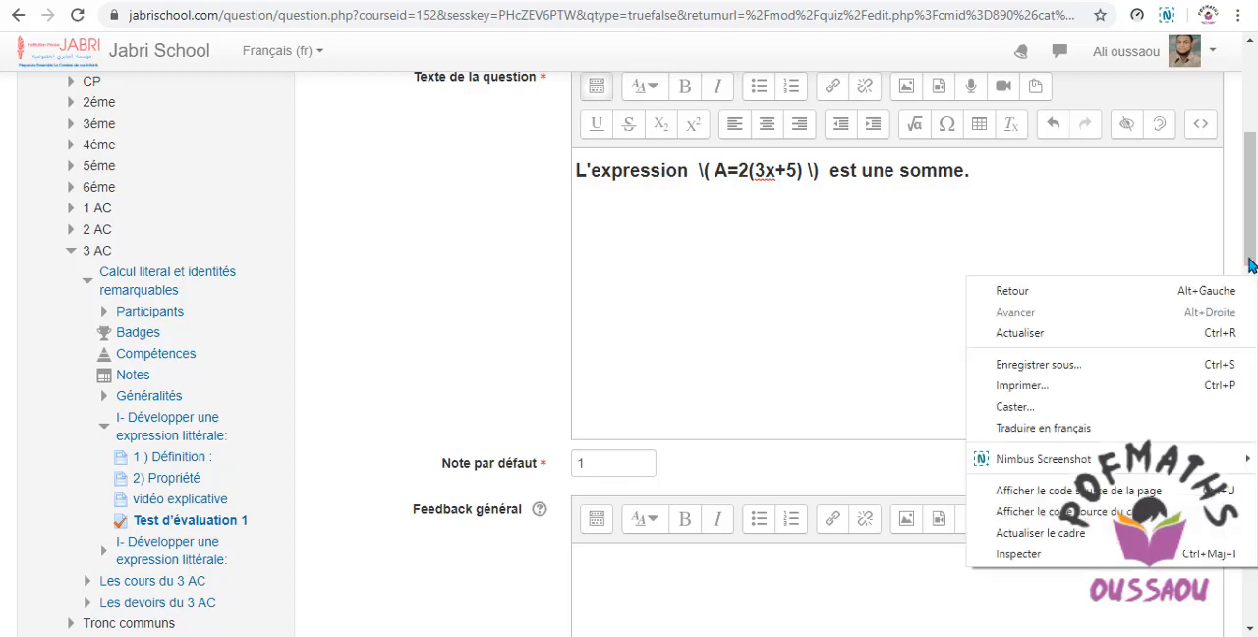
pyautogui.moveTo(1253, 239); pyautogui.dragTo(1253, 339)
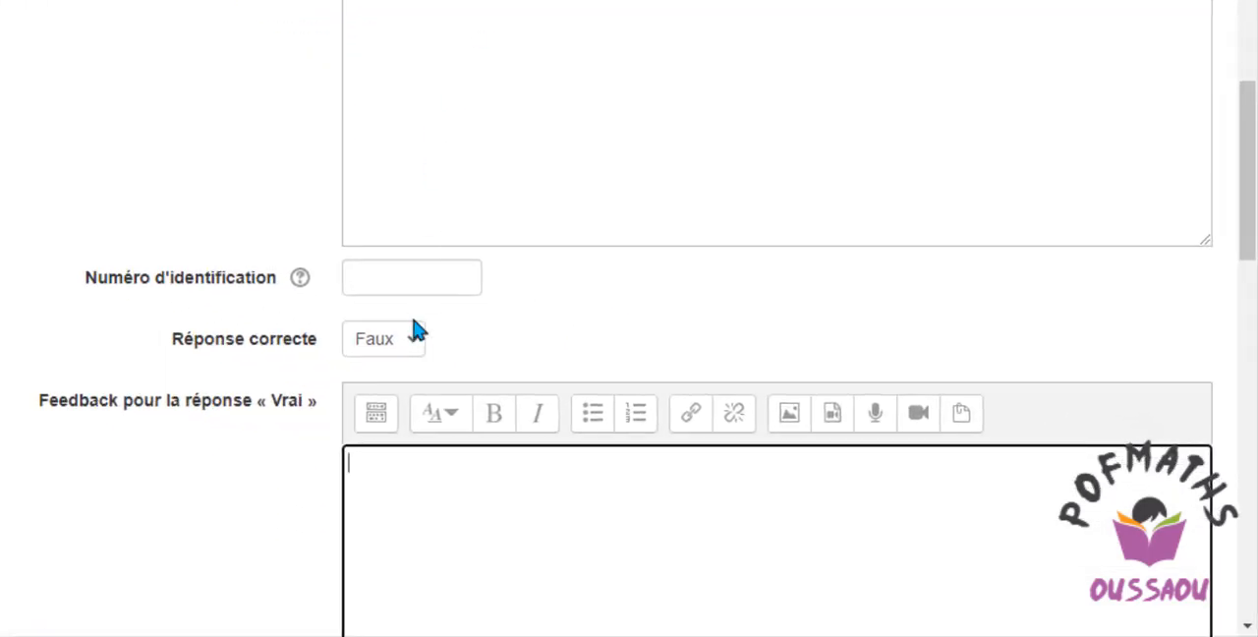
pyautogui.click(413, 344)
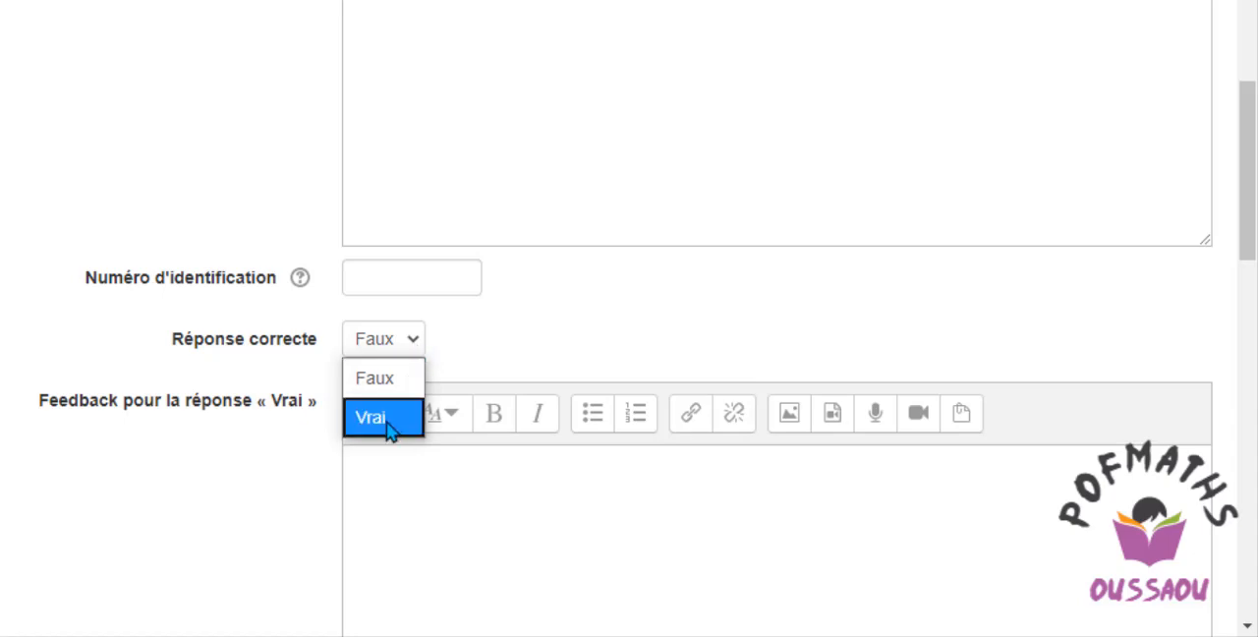
pyautogui.click(412, 348)
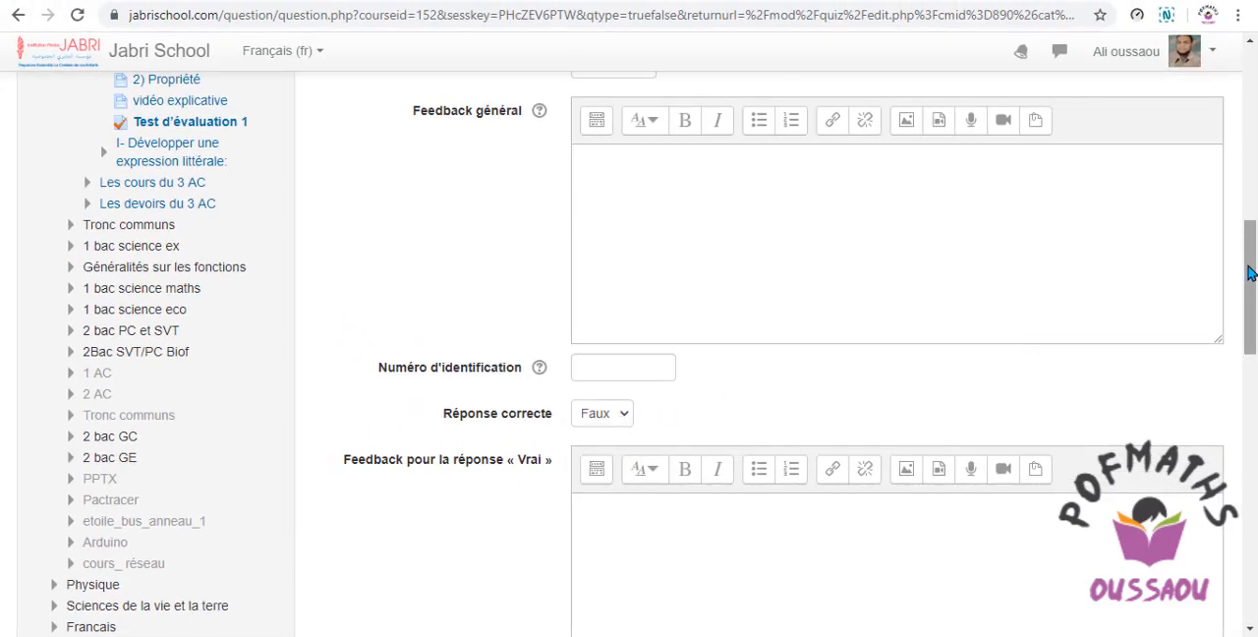
# Examine the empty feedback fields for the « Vrai » and « Faux » answers below Réponse correcte.
pyautogui.scroll(5, 1250, 272)
pyautogui.scroll(-4, 1247, 263)
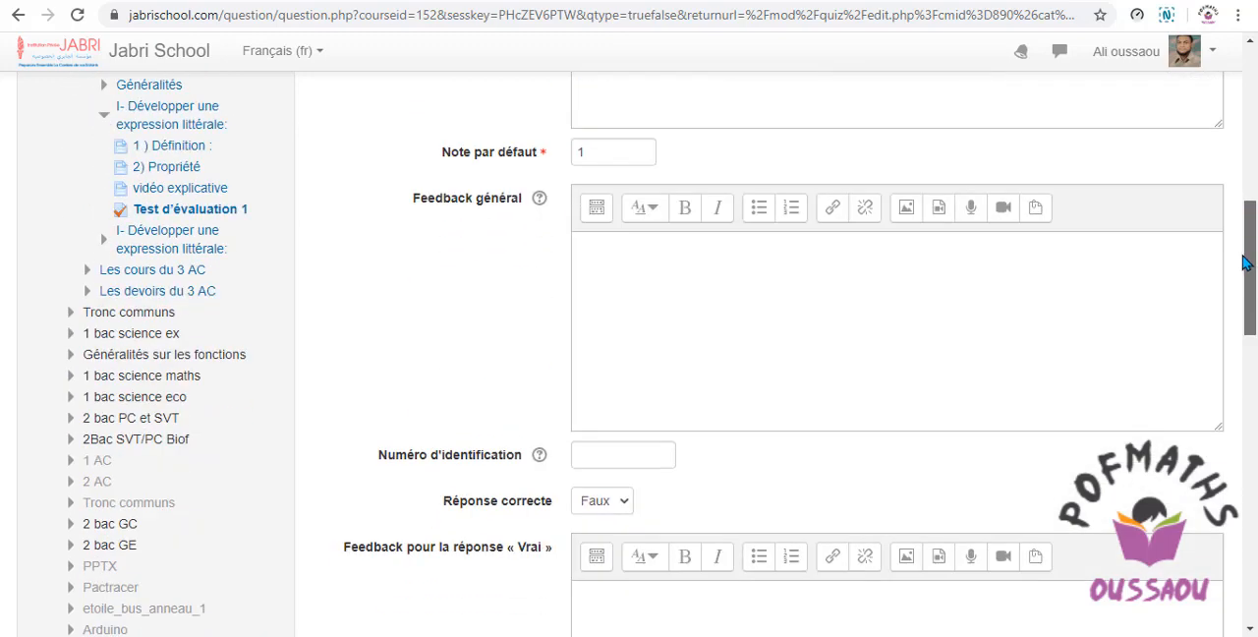
pyautogui.scroll(-2, 1246, 262)
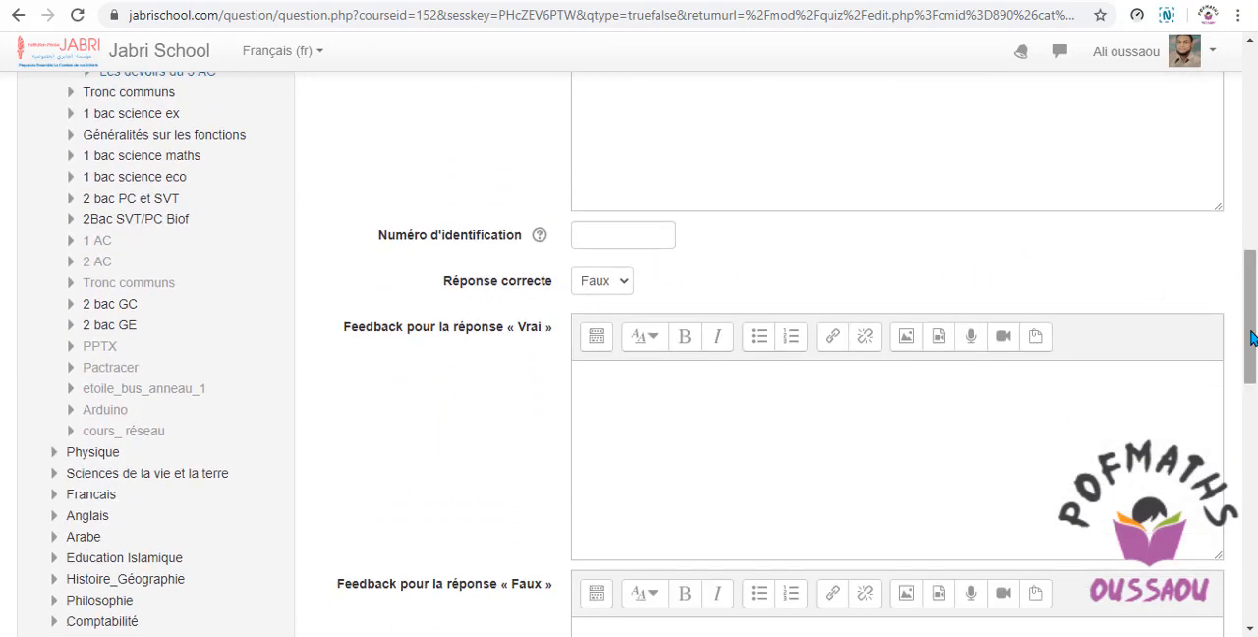
pyautogui.scroll(2, 1240, 354)
pyautogui.scroll(-4, 1240, 374)
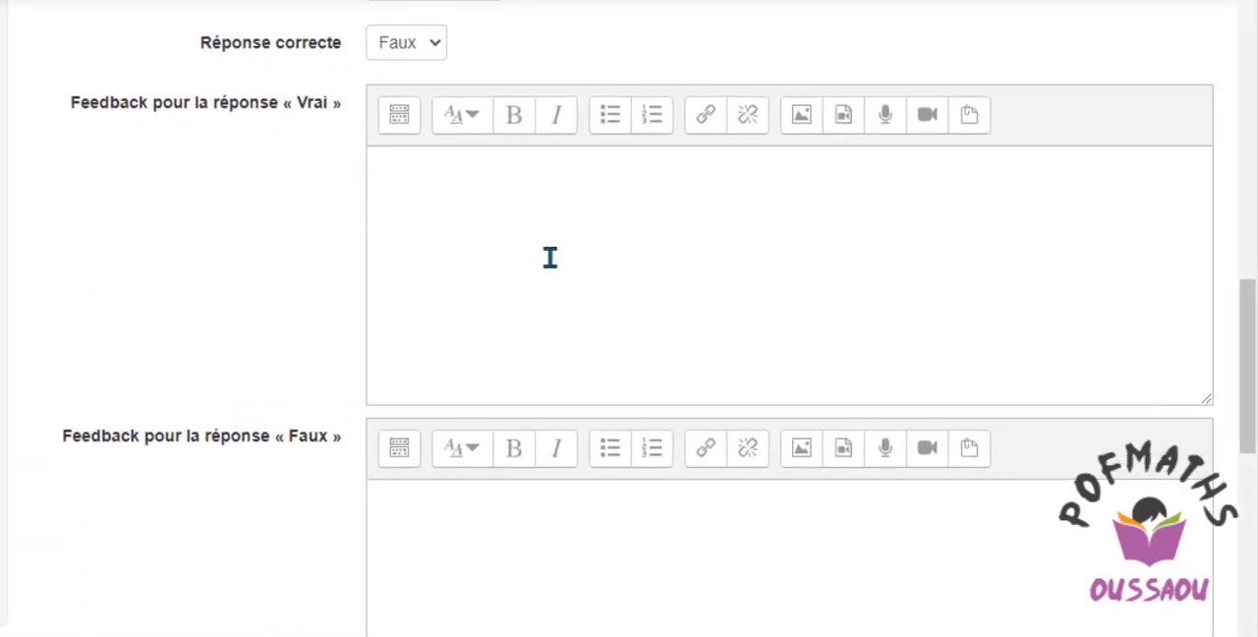
pyautogui.click(433, 202)
pyautogui.click(401, 524)
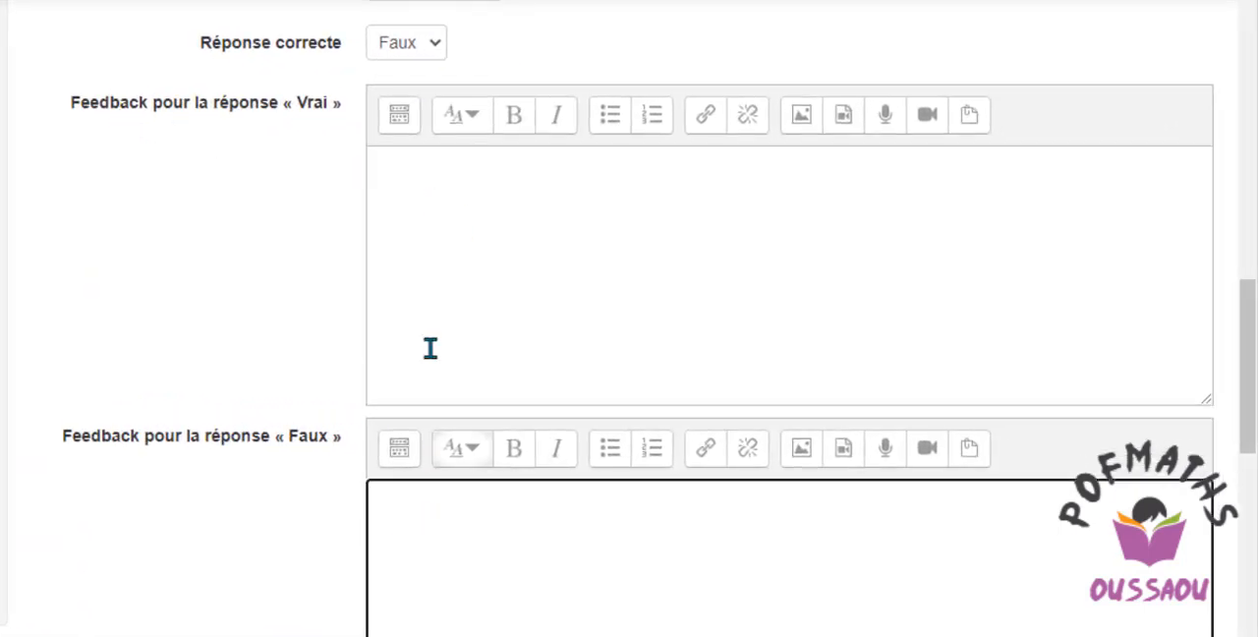
pyautogui.click(382, 172)
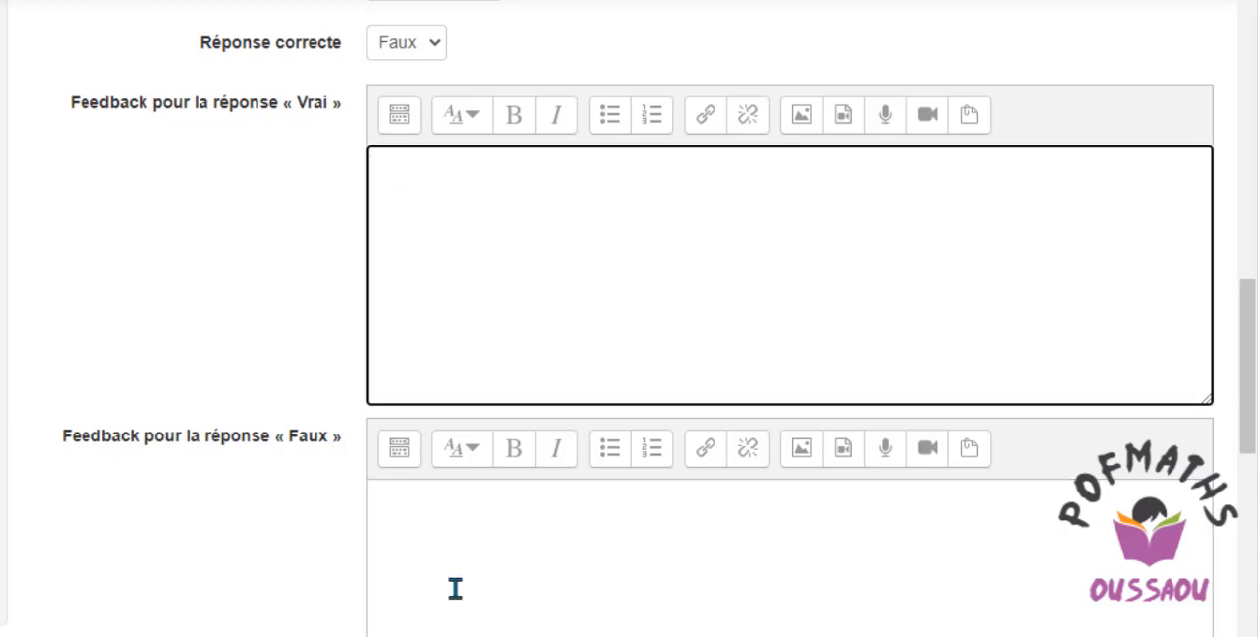
pyautogui.click(392, 514)
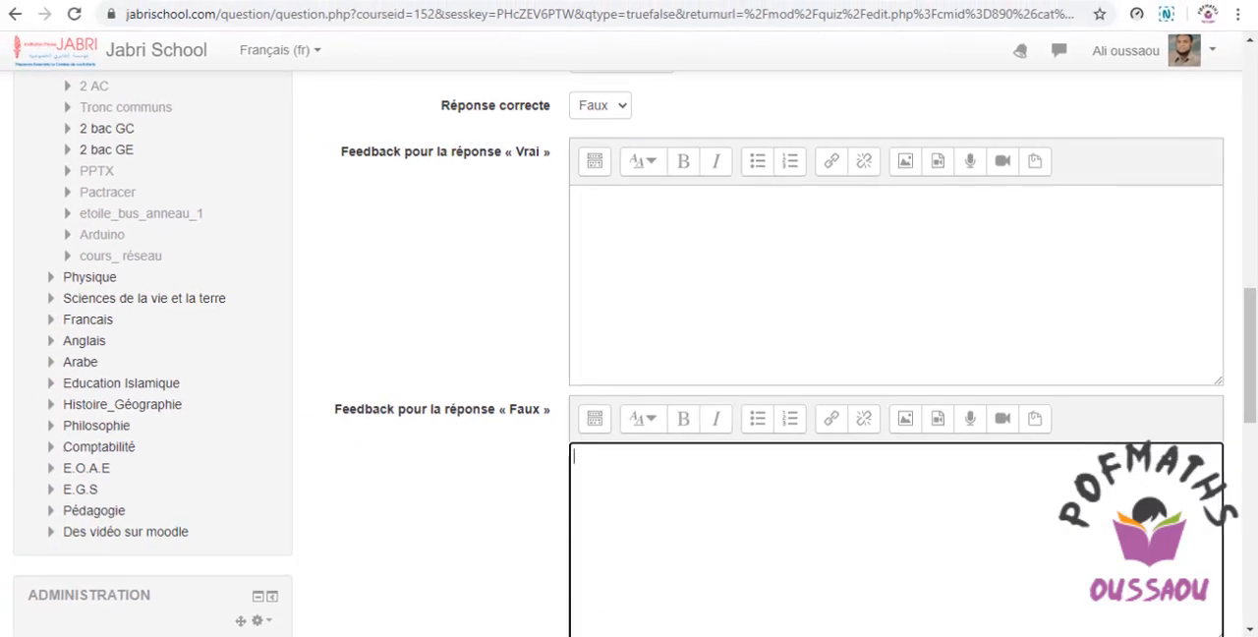
# Copy "très bien" from Question 2 in the Word document into Feedback pour la réponse « Vrai » in the browser form.
pyautogui.hotkey('alt', 'Tab')
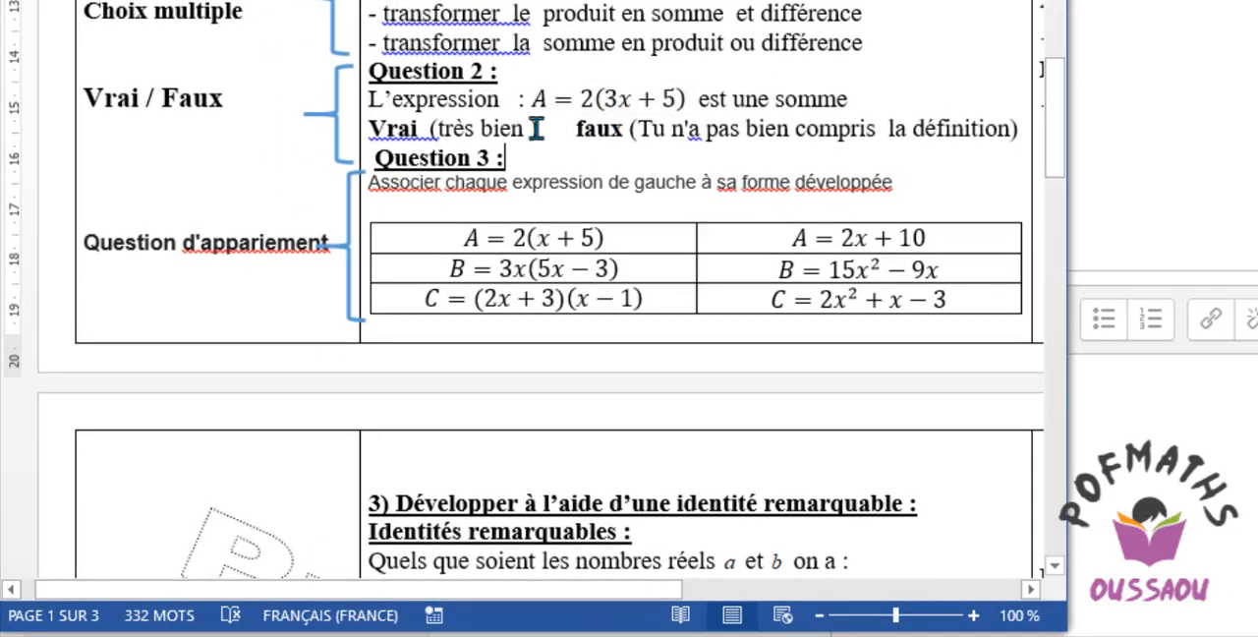
pyautogui.moveTo(522, 129); pyautogui.dragTo(441, 133)
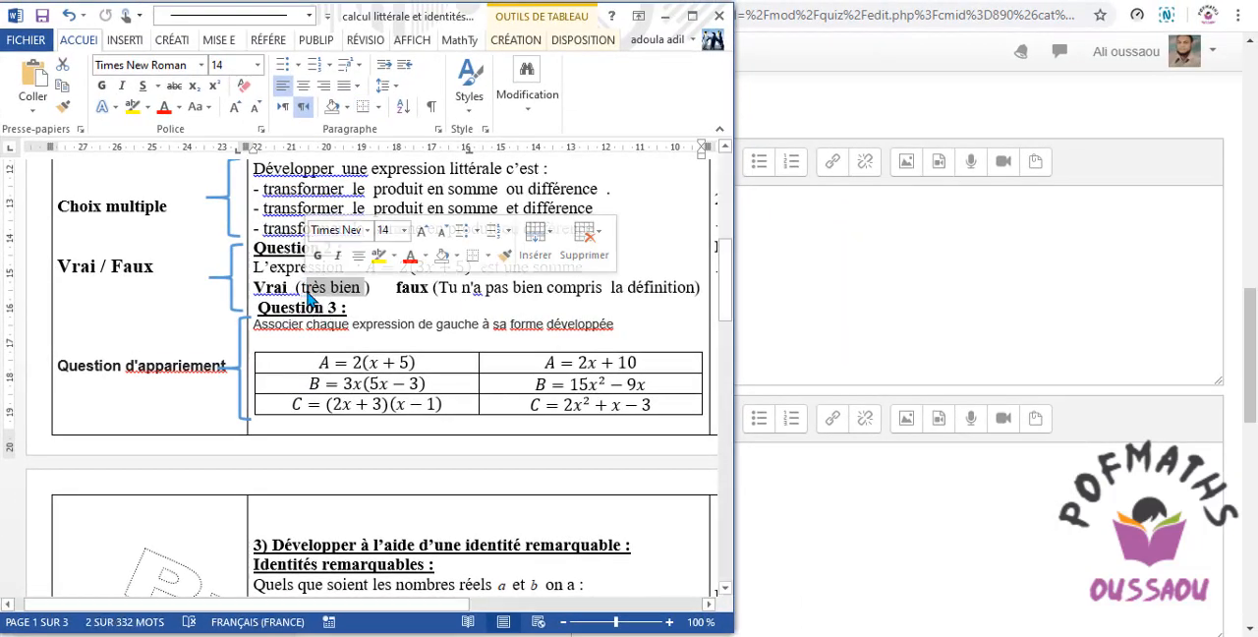
pyautogui.click(305, 290)
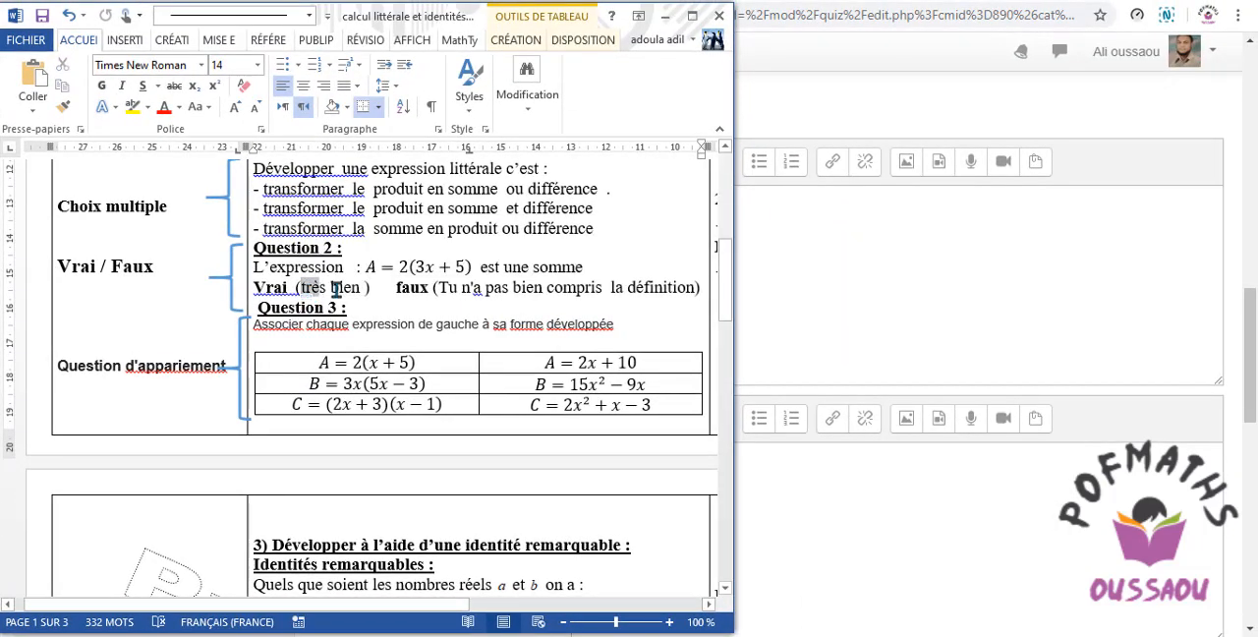
pyautogui.moveTo(336, 289); pyautogui.dragTo(363, 293)
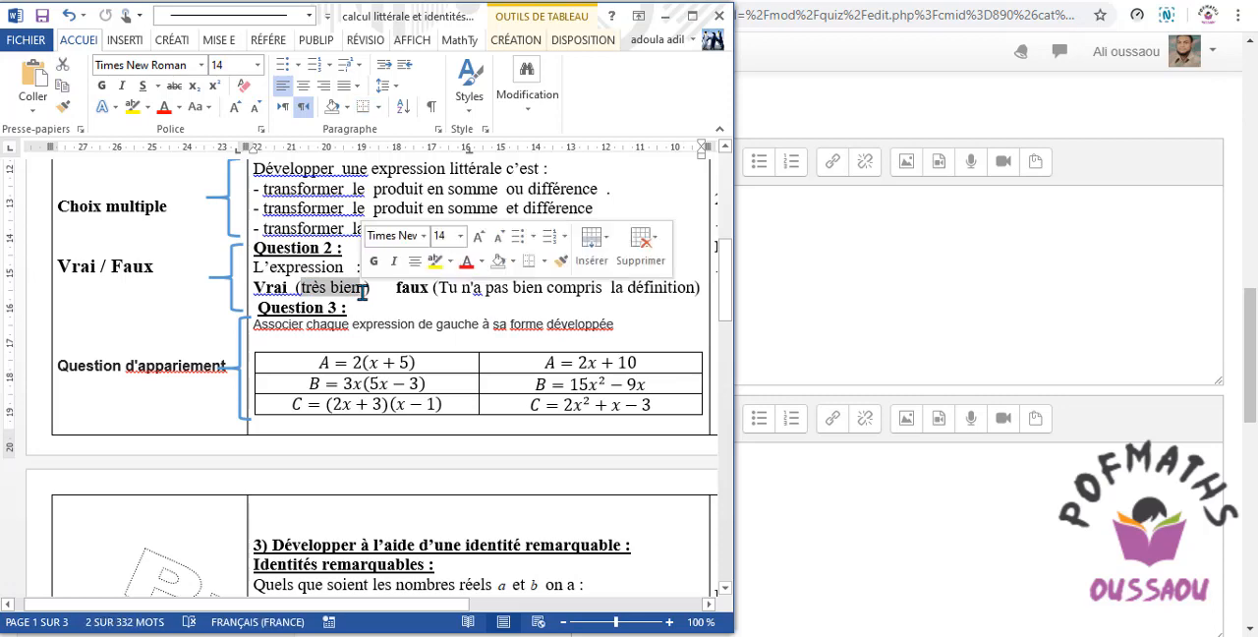
pyautogui.click(884, 287)
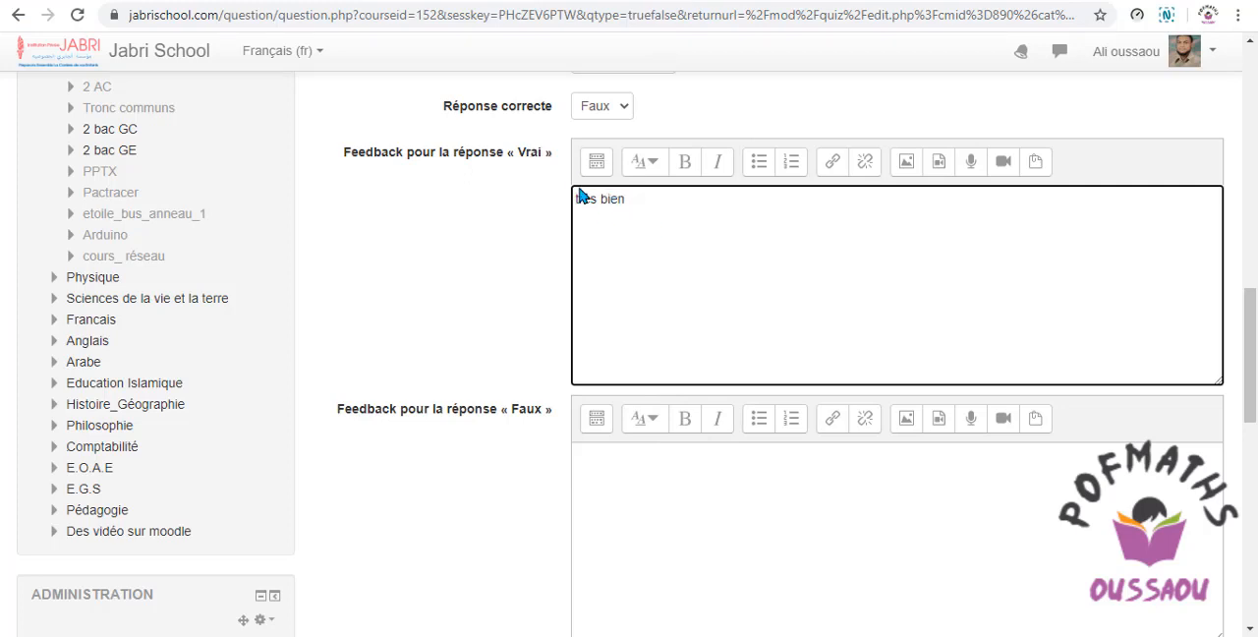
# Copy "Tu n'a pas bien compris la définition" from the Word document into Feedback pour la réponse « Faux » in the browser form.
pyautogui.scroll(-2, 1254, 324)
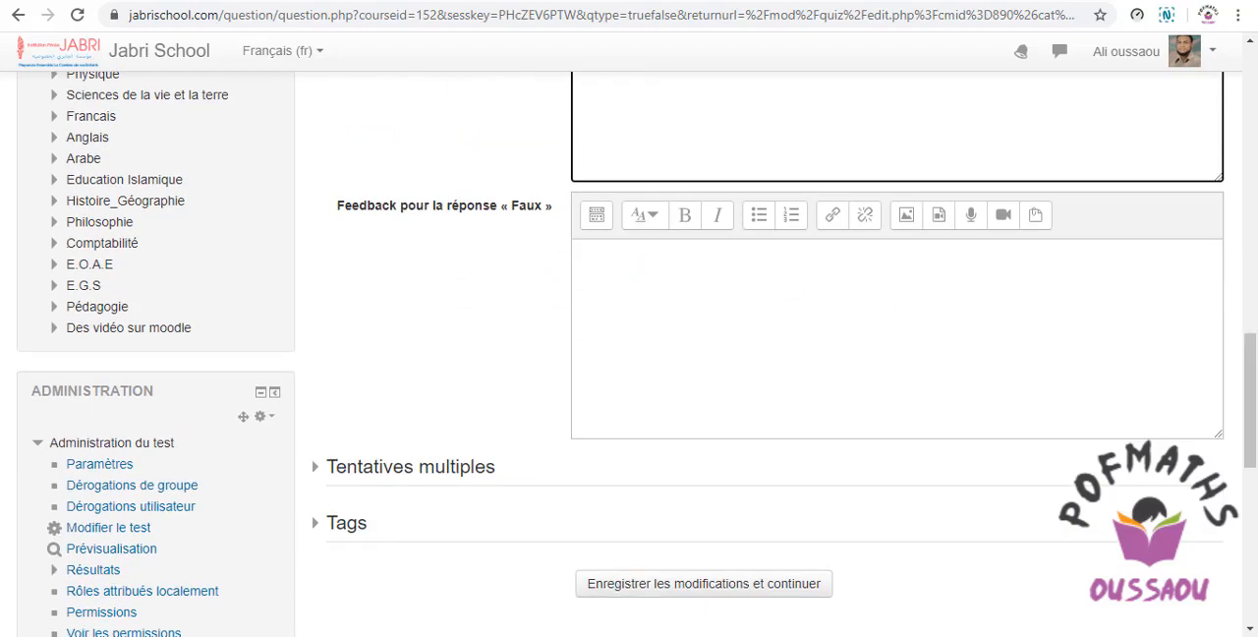
pyautogui.hotkey('alt', 'Tab')
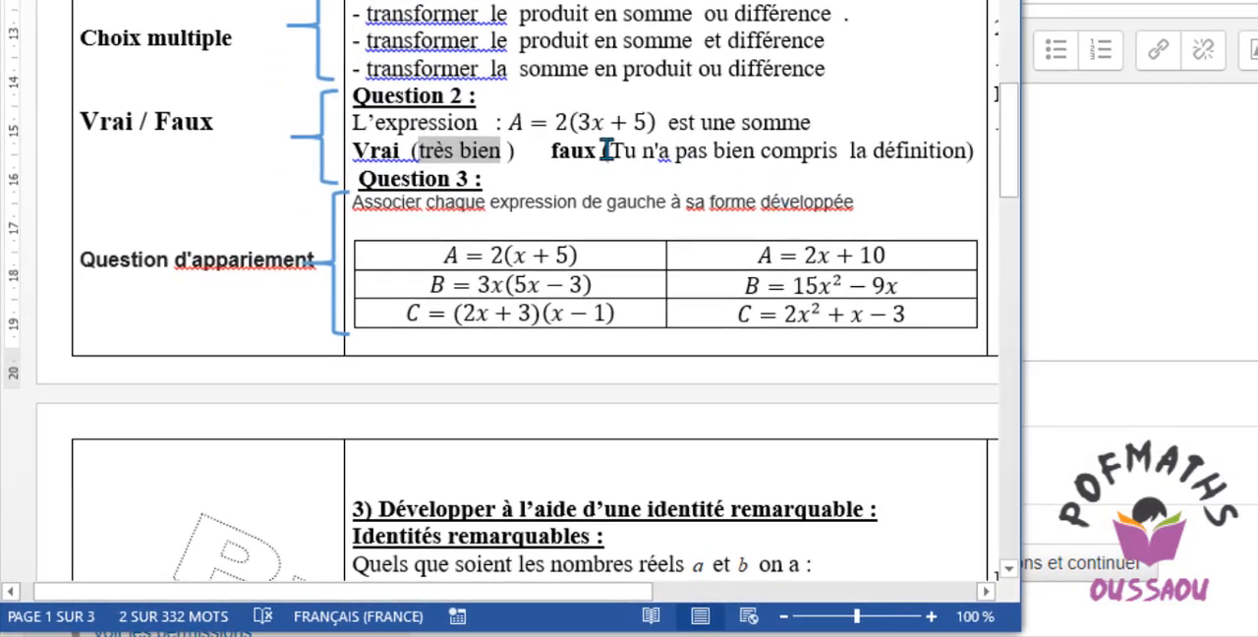
pyautogui.moveTo(611, 149); pyautogui.dragTo(973, 168)
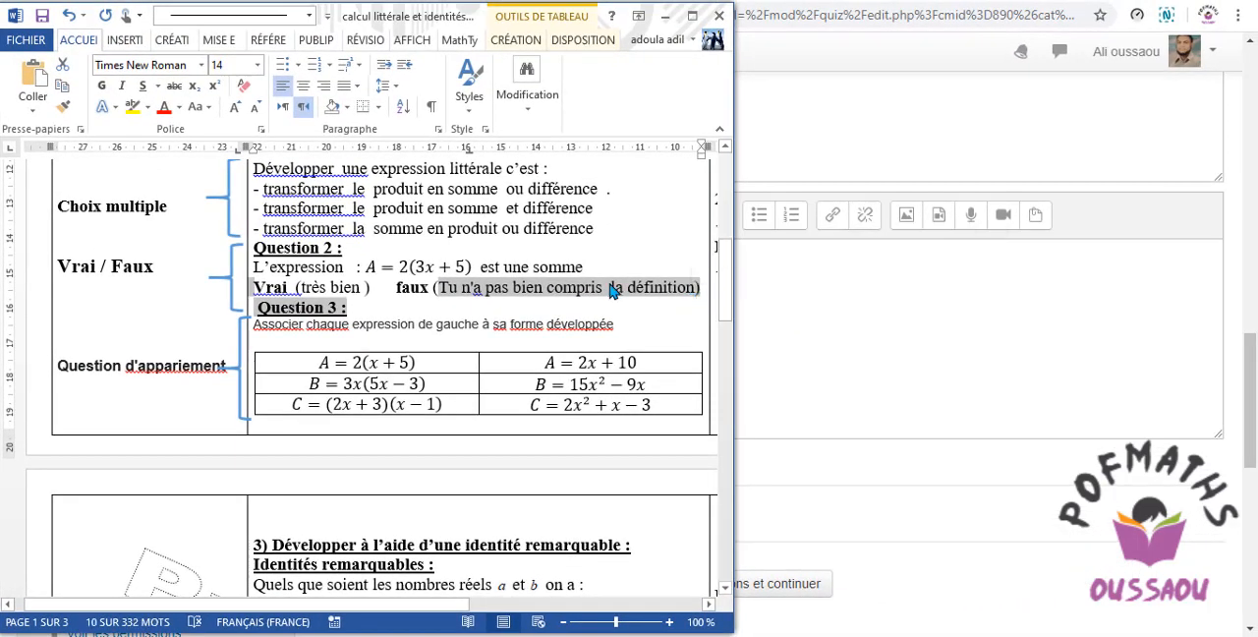
pyautogui.click(611, 291)
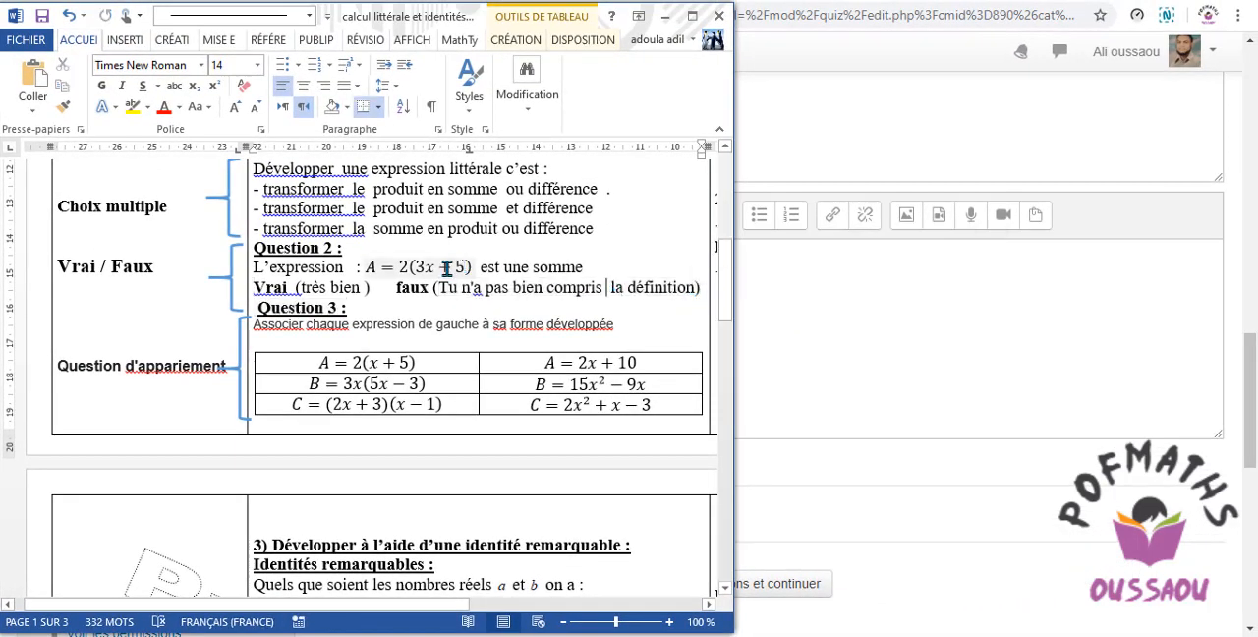
pyautogui.moveTo(519, 287); pyautogui.dragTo(698, 285)
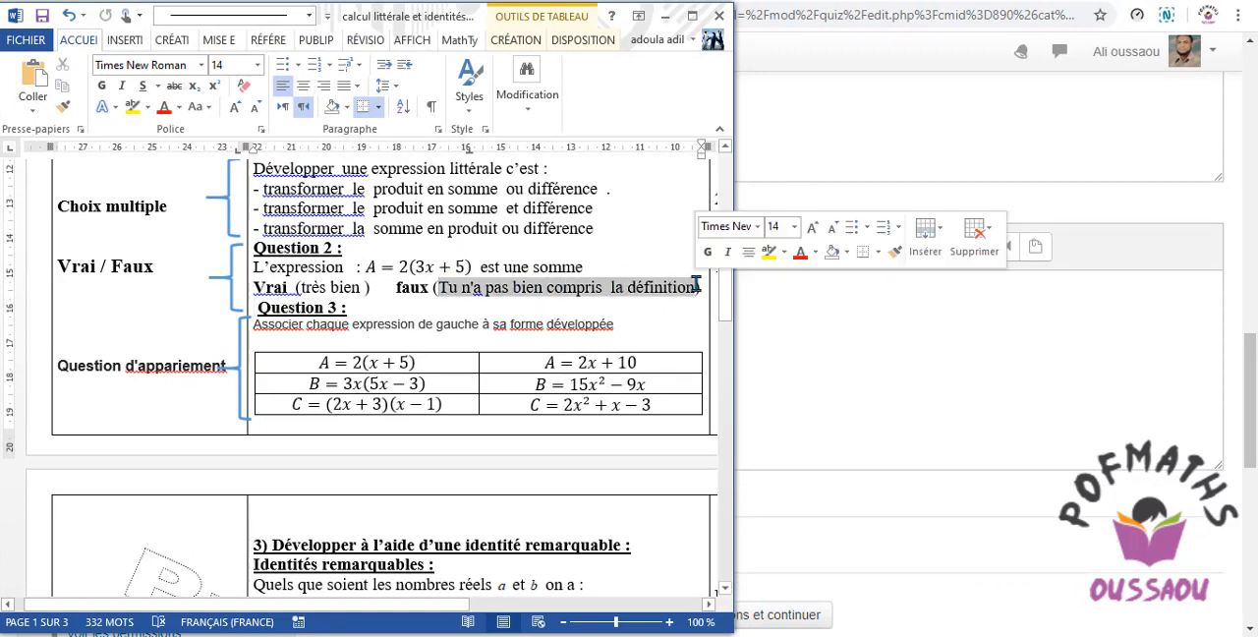
pyautogui.rightClick(627, 297)
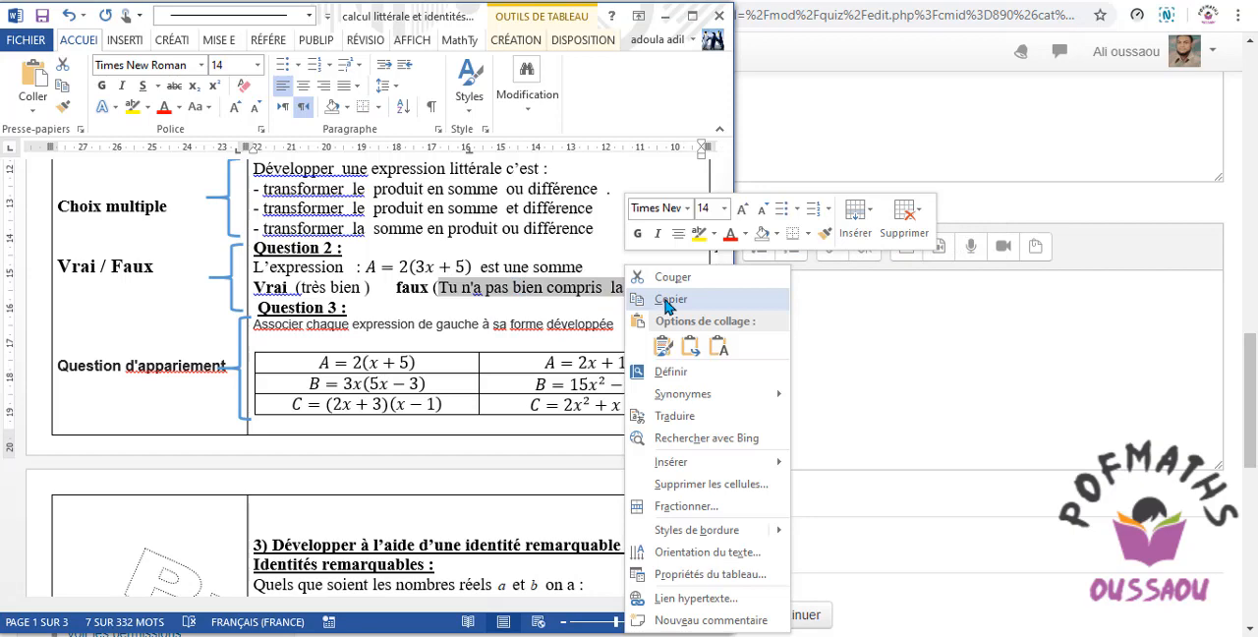
pyautogui.click(669, 299)
pyautogui.click(907, 342)
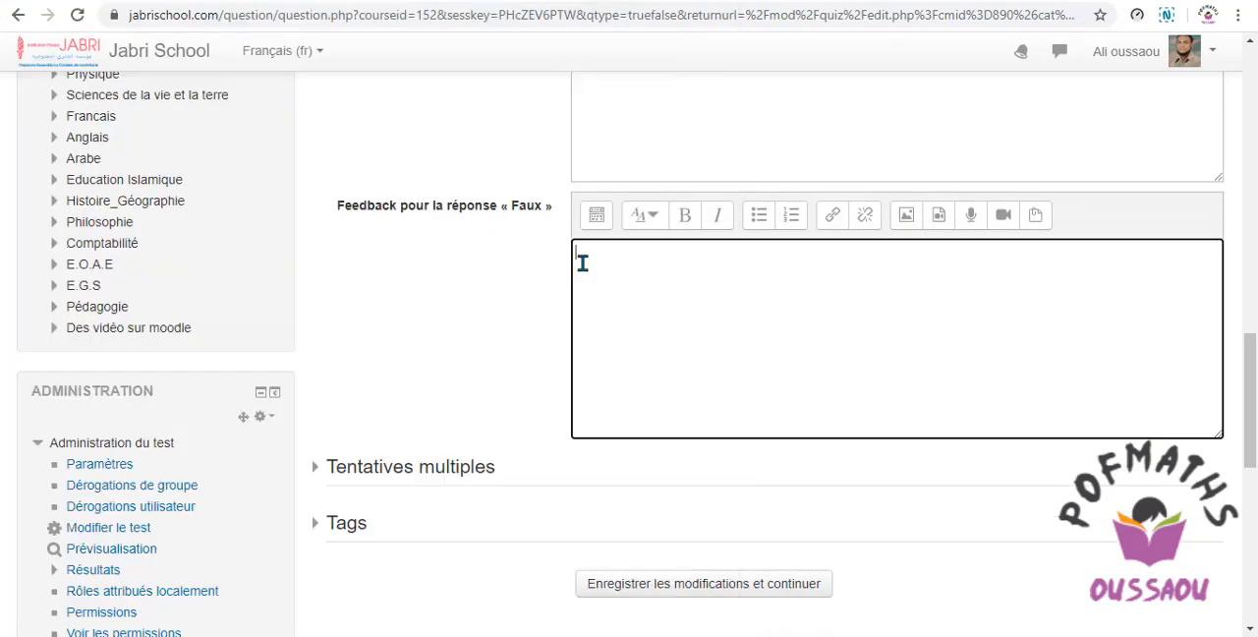
pyautogui.rightClick(582, 263)
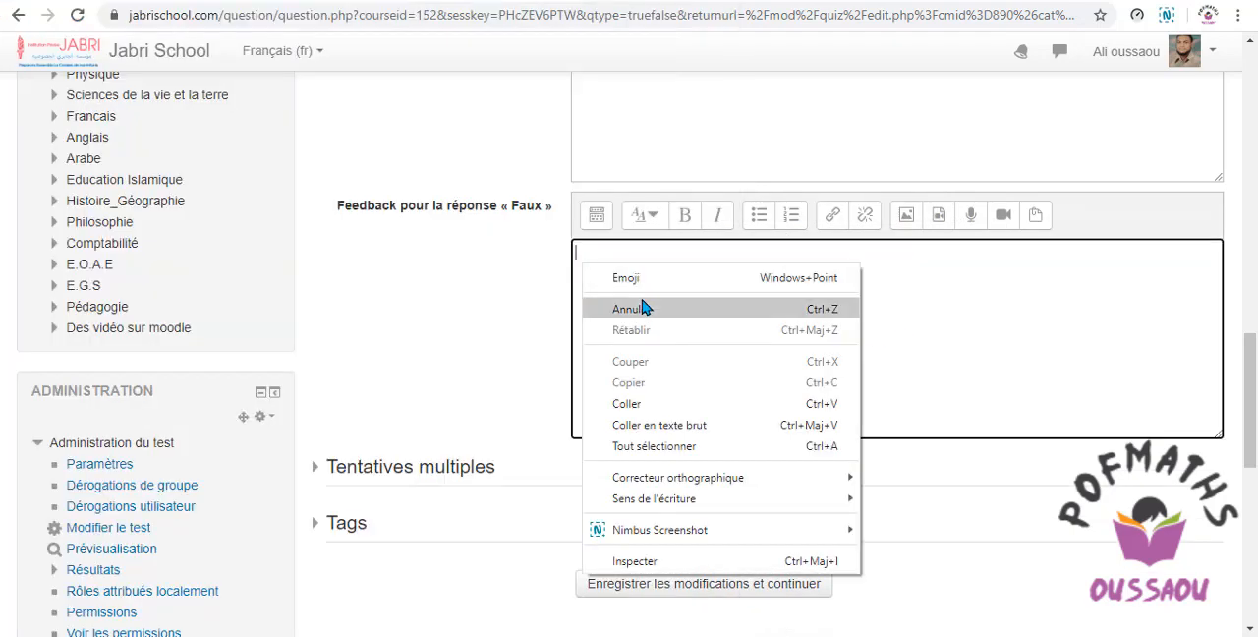
pyautogui.click(629, 404)
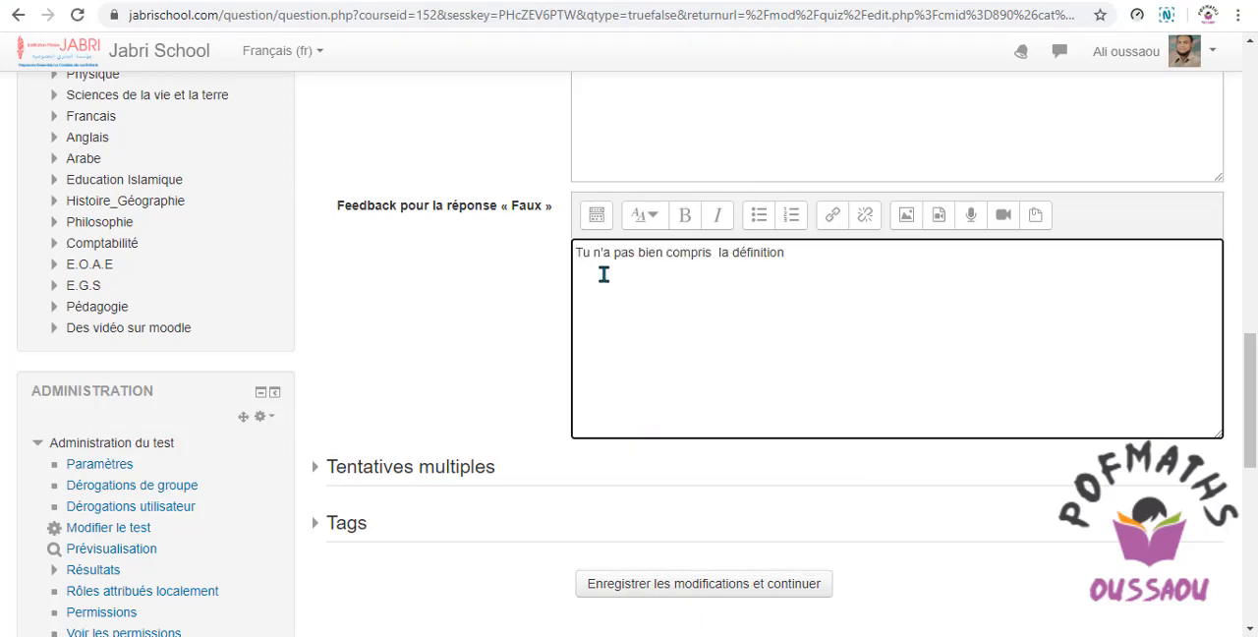
# Format the whole feedback text for the « Faux » answer as Titre (moyen).
pyautogui.moveTo(792, 255); pyautogui.dragTo(574, 236)
pyautogui.click(648, 215)
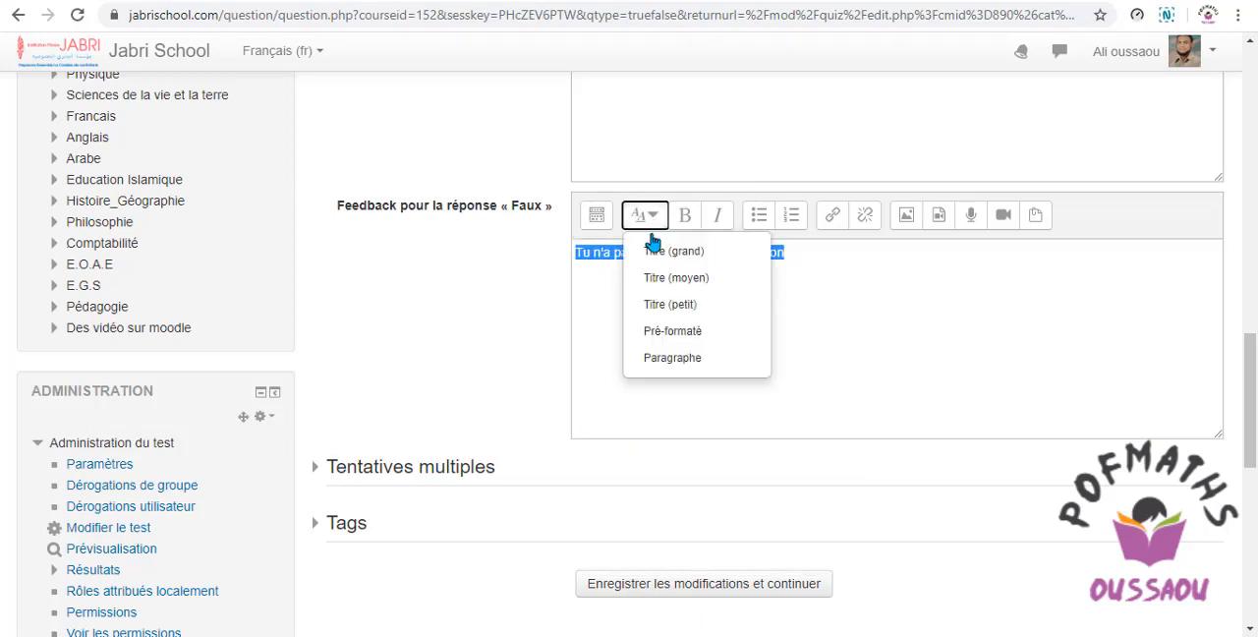
pyautogui.click(659, 275)
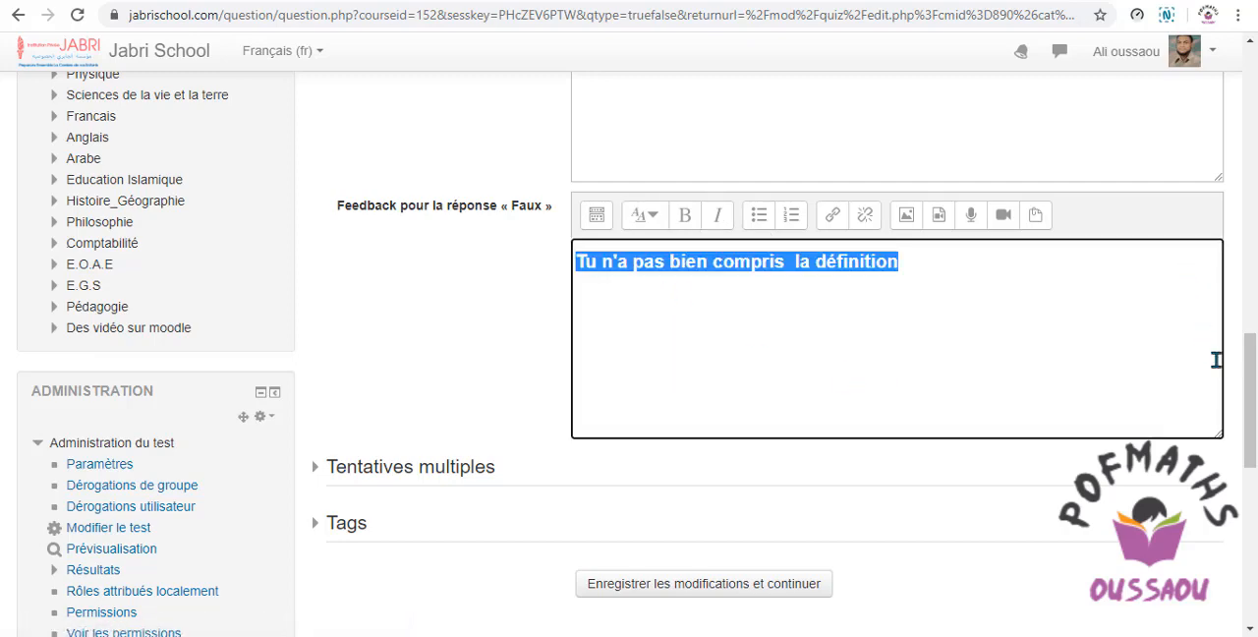
# Format the « Vrai » feedback "très bien" as Titre (moyen) and save Question 2 to the quiz.
pyautogui.scroll(3, 1071, 285)
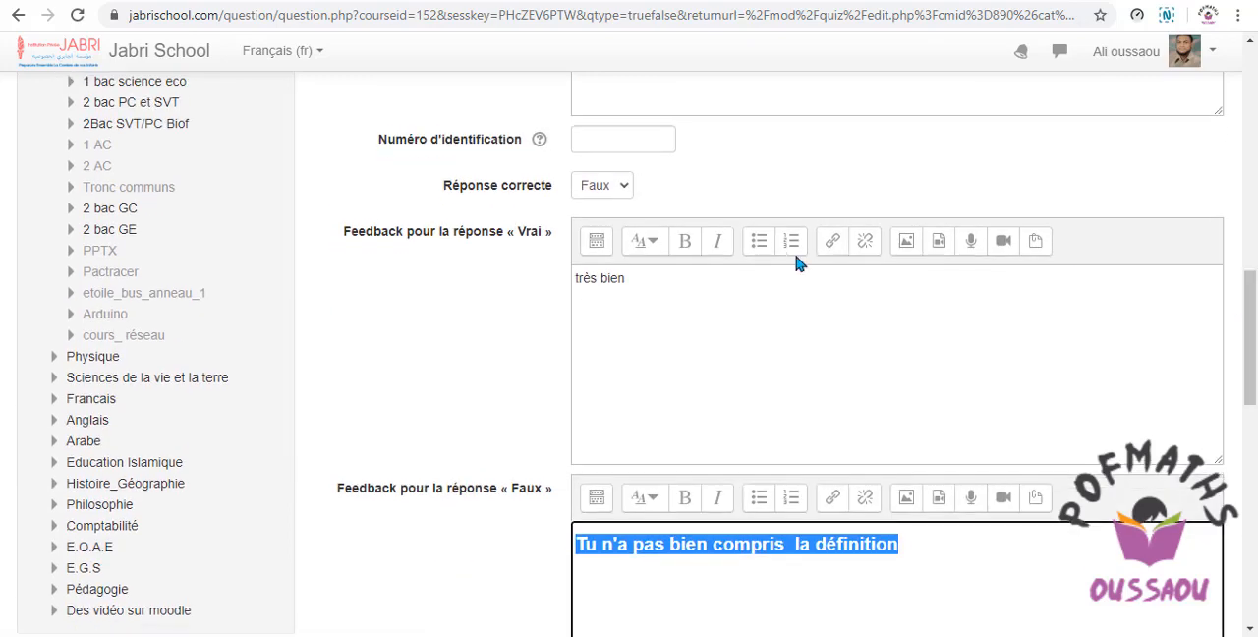
pyautogui.moveTo(627, 278); pyautogui.dragTo(574, 276)
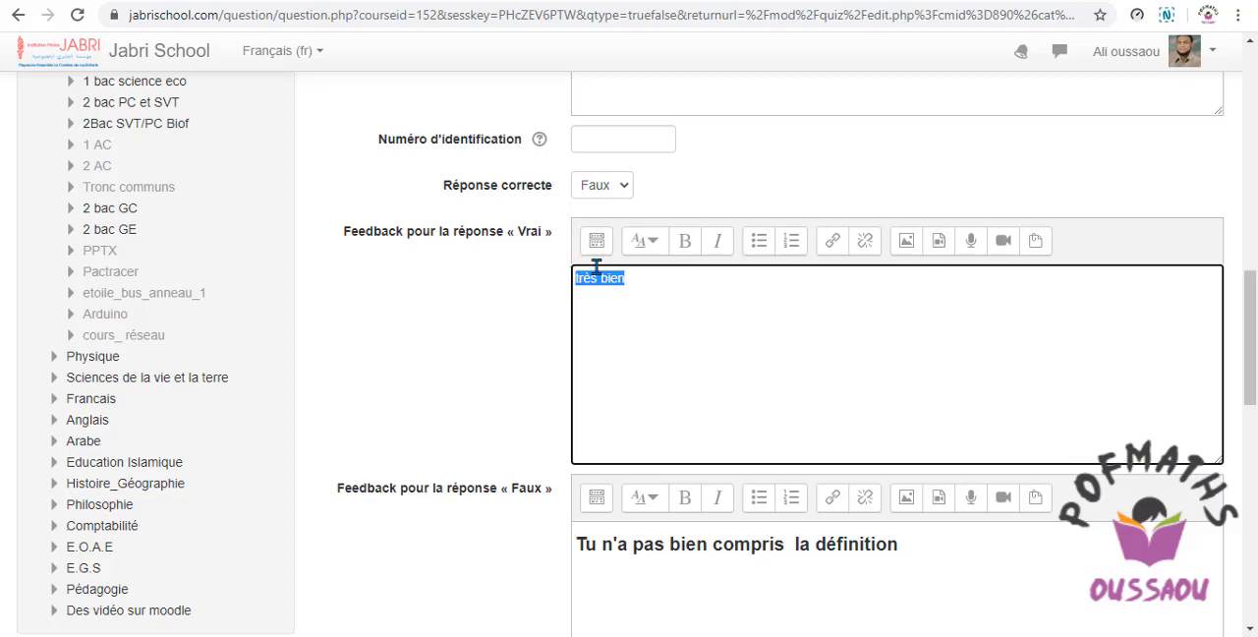
pyautogui.click(656, 245)
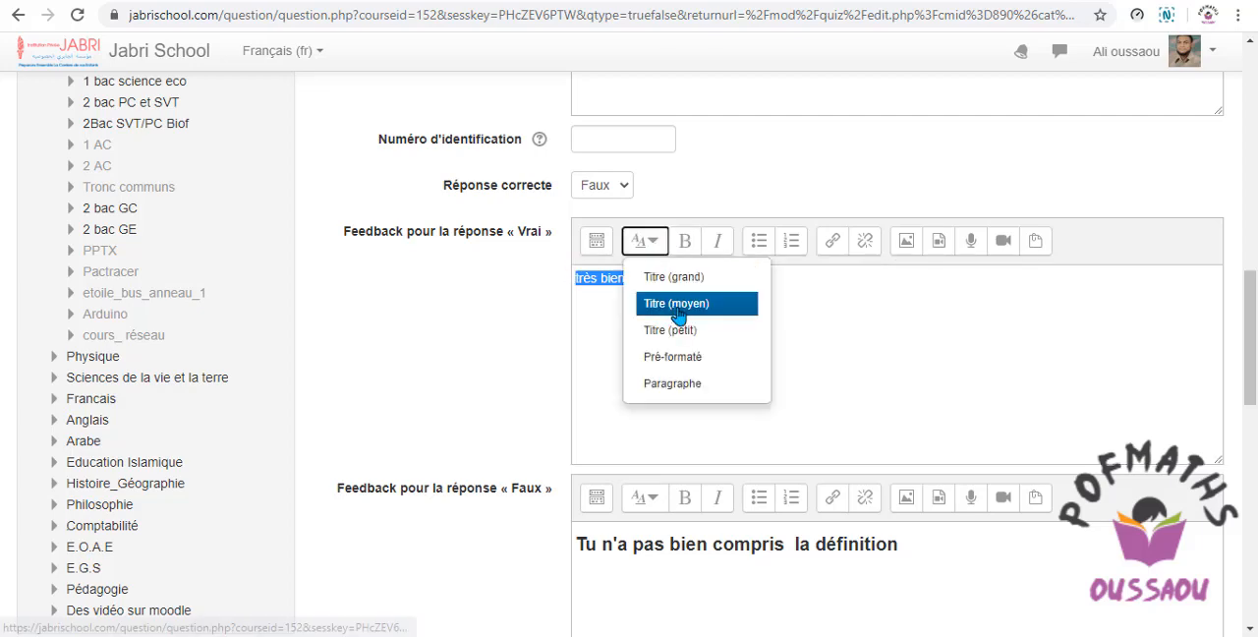
pyautogui.click(656, 303)
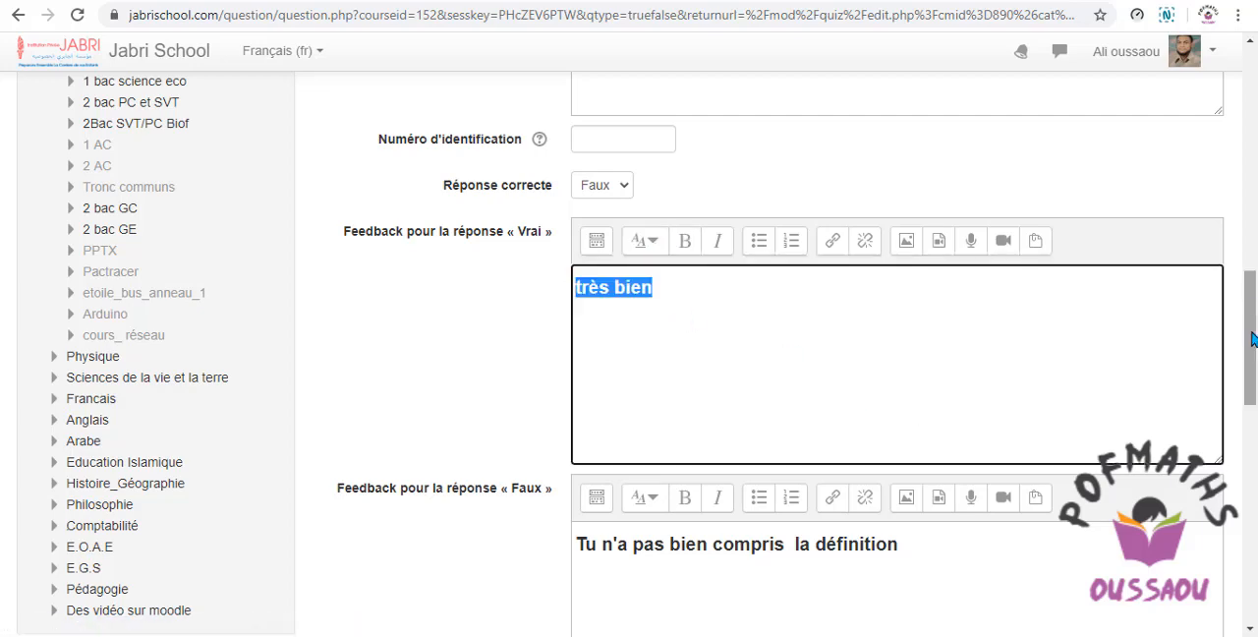
pyautogui.scroll(-5, 1253, 339)
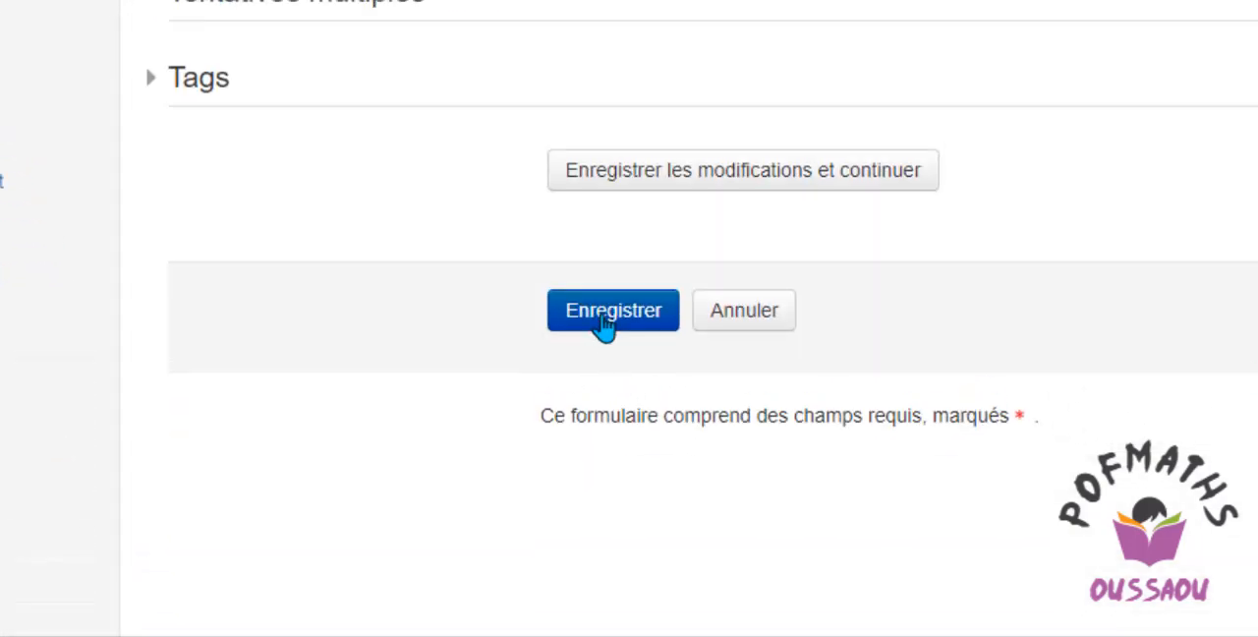
pyautogui.click(603, 316)
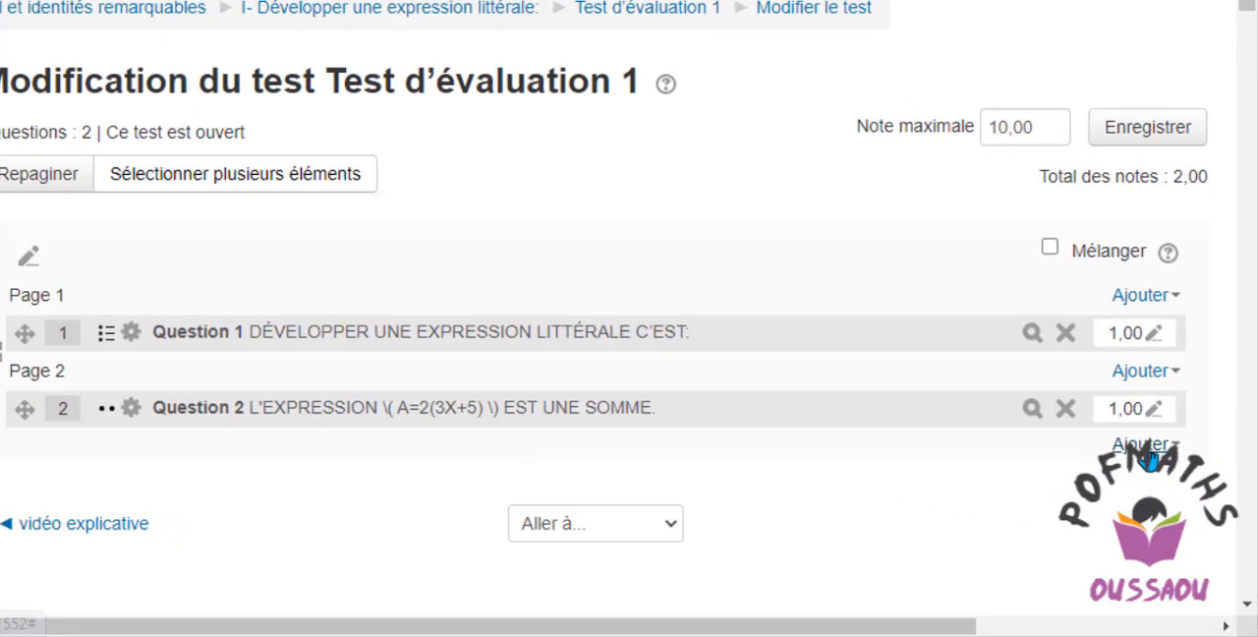
# Add a new question of type Appariement to the quiz Test d'évaluation 1.
pyautogui.click(1146, 295)
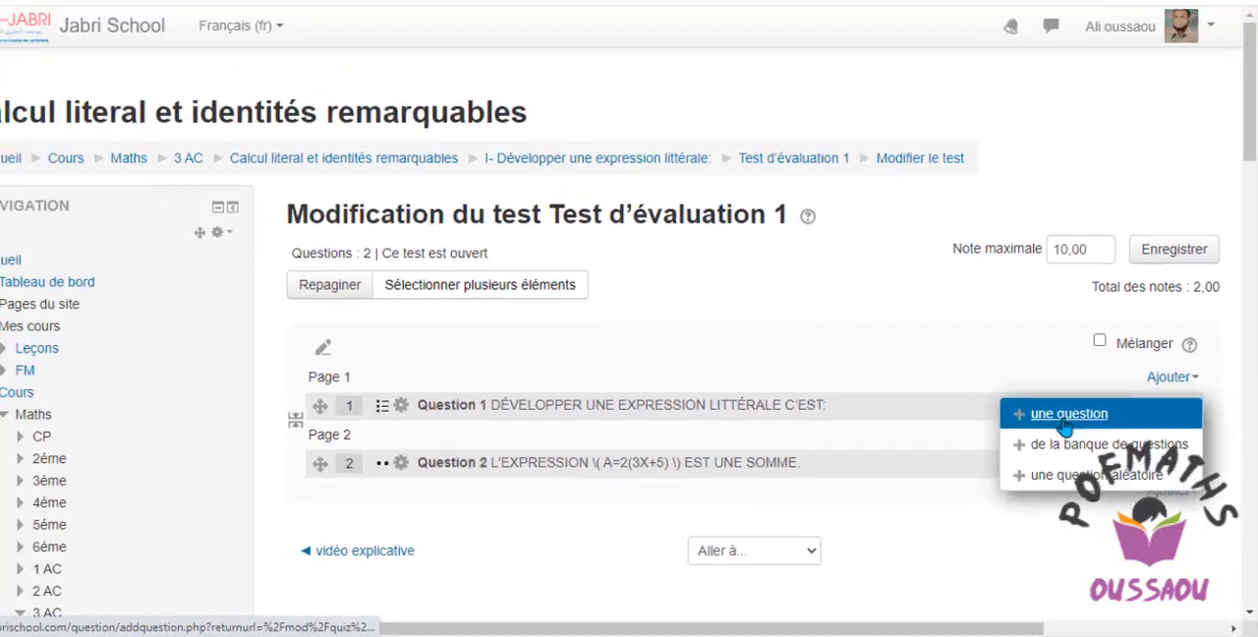
pyautogui.click(1013, 354)
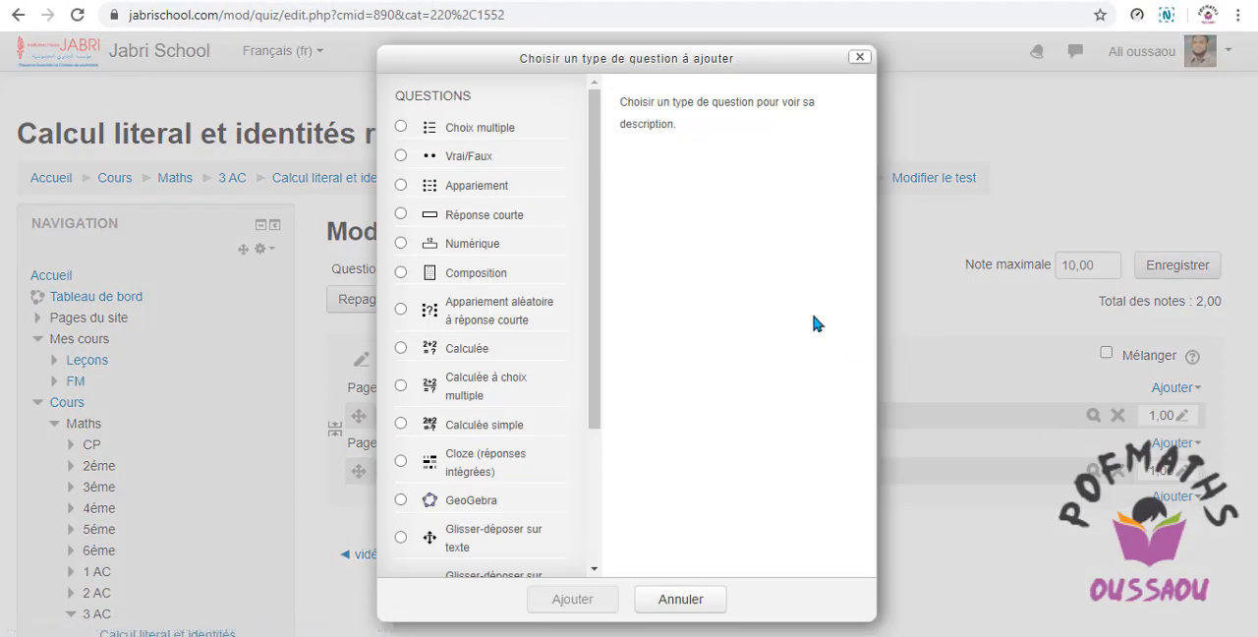
pyautogui.moveTo(597, 289); pyautogui.dragTo(582, 535)
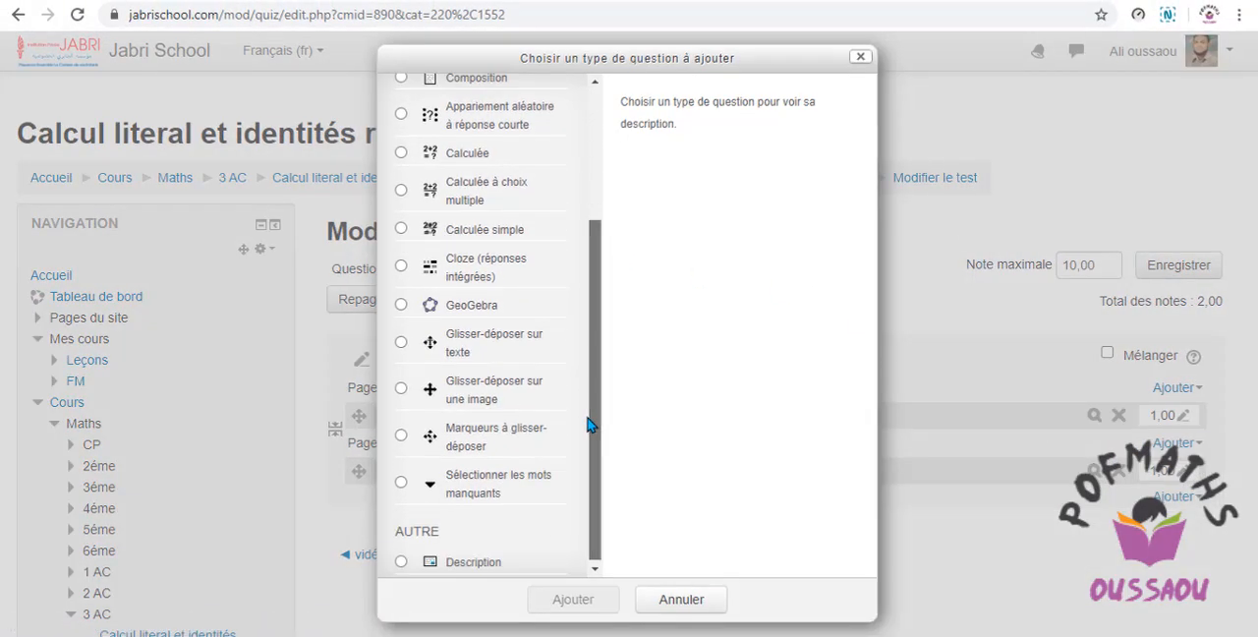
pyautogui.moveTo(729, 584); pyautogui.dragTo(749, 194)
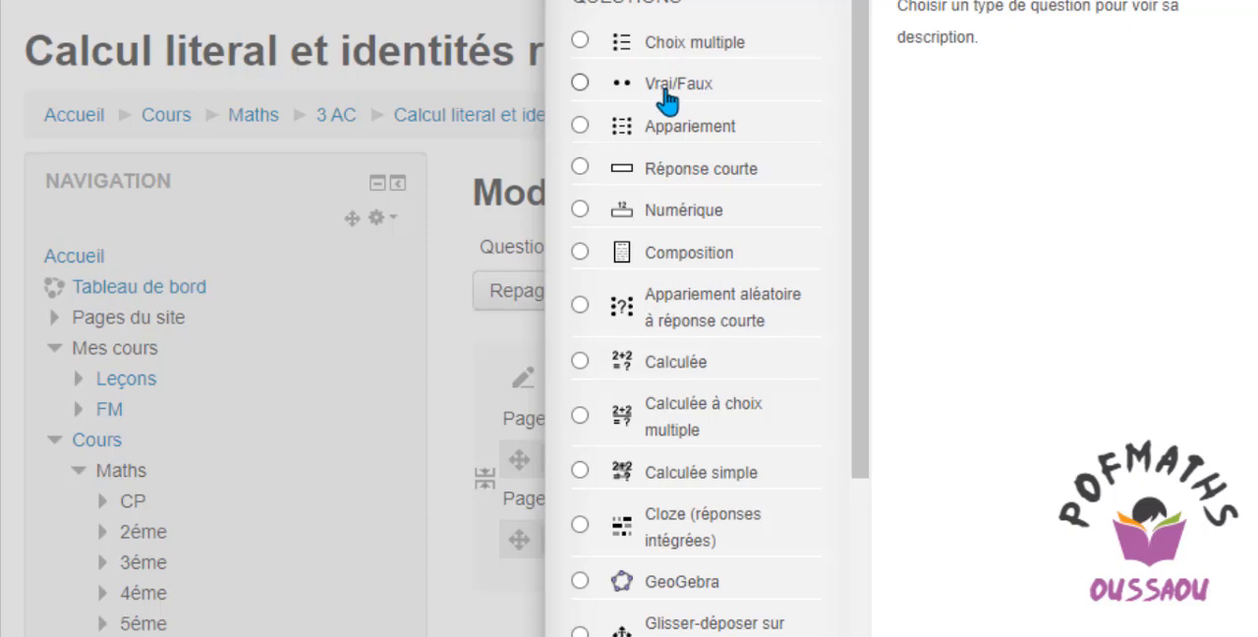
pyautogui.click(657, 128)
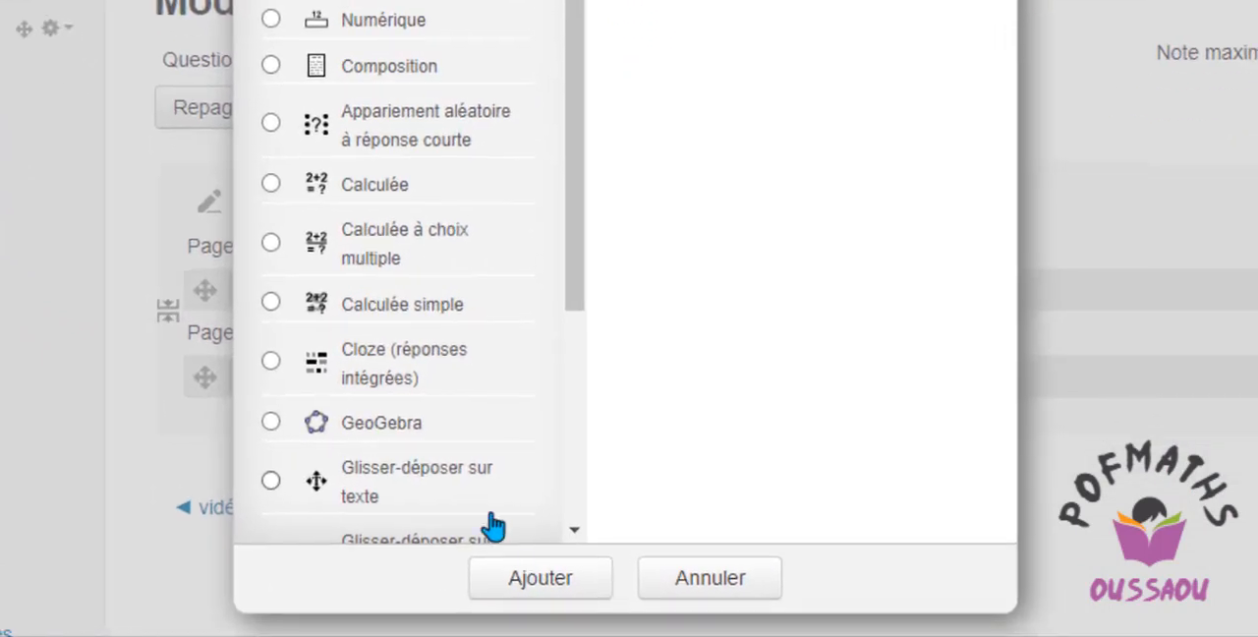
pyautogui.click(538, 579)
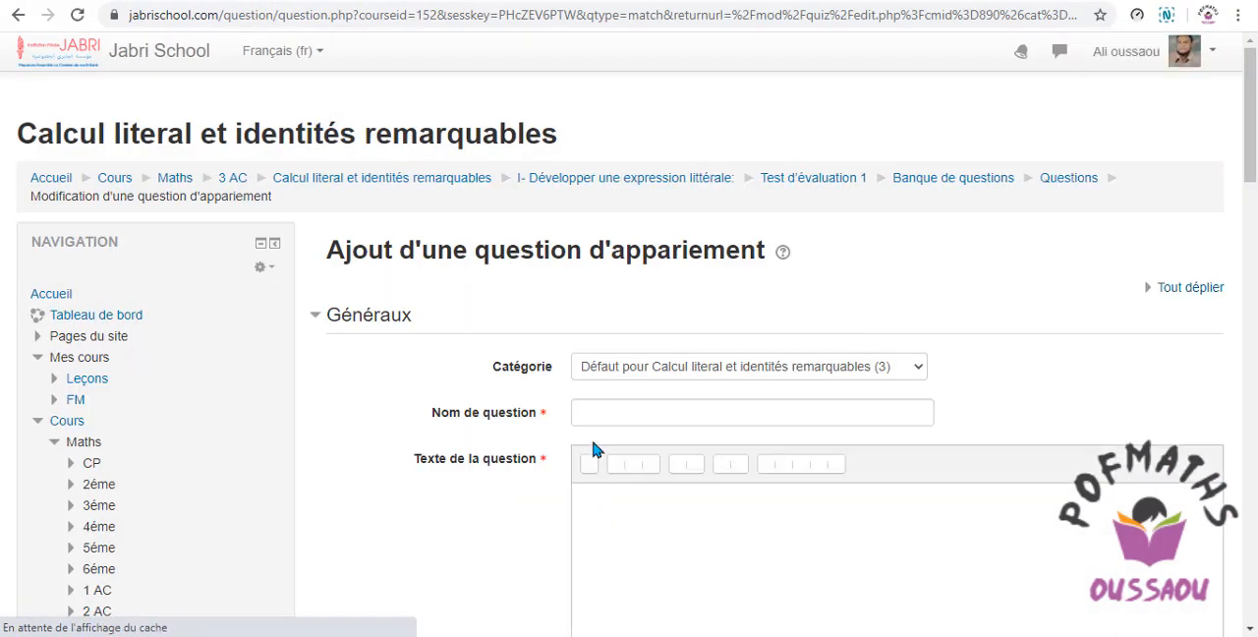
# Copy the heading "Question 3" from the Word document into Nom de question in the browser form.
pyautogui.click(591, 415)
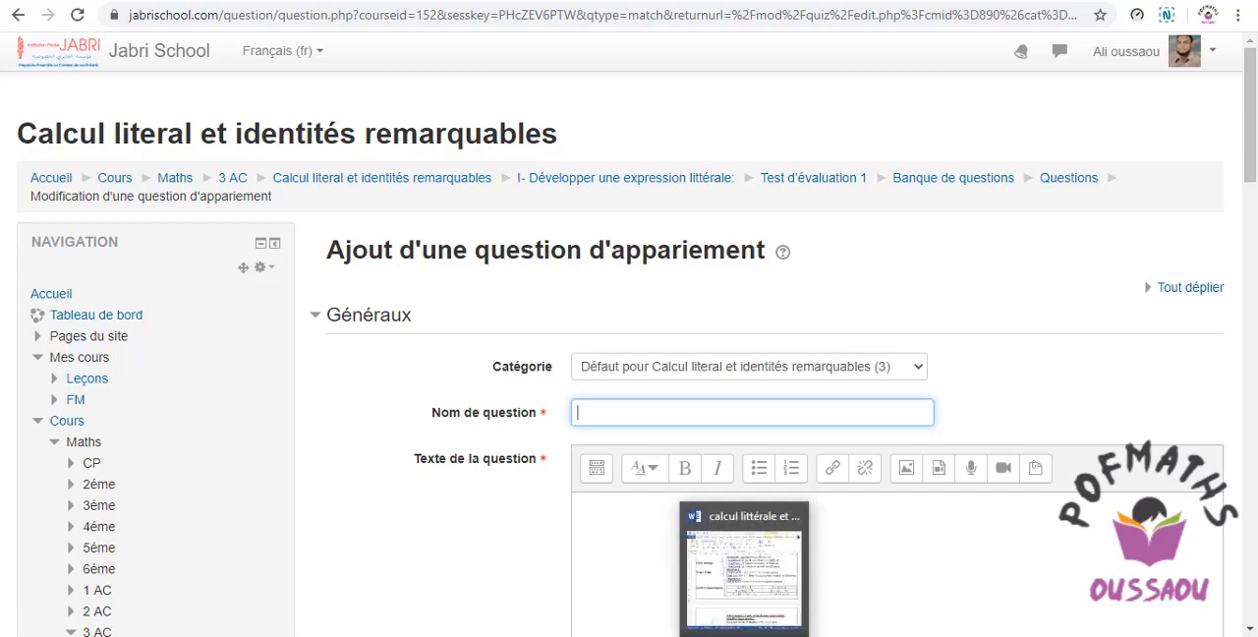
pyautogui.click(745, 634)
pyautogui.moveTo(263, 309); pyautogui.dragTo(337, 311)
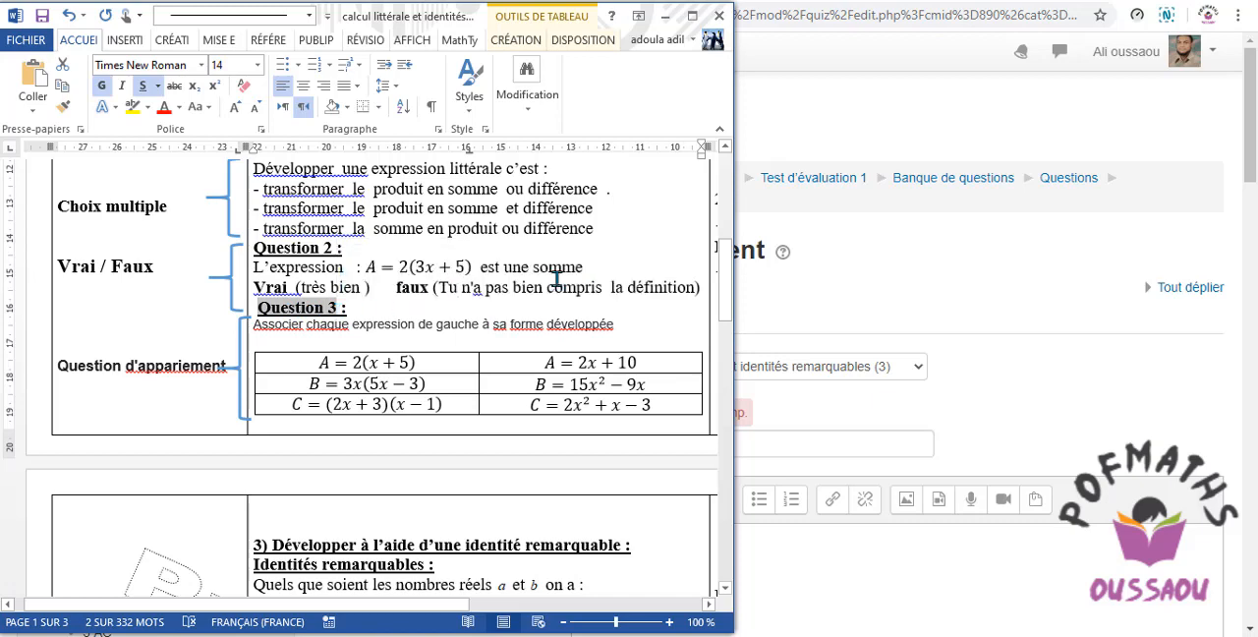
pyautogui.click(817, 279)
pyautogui.click(613, 439)
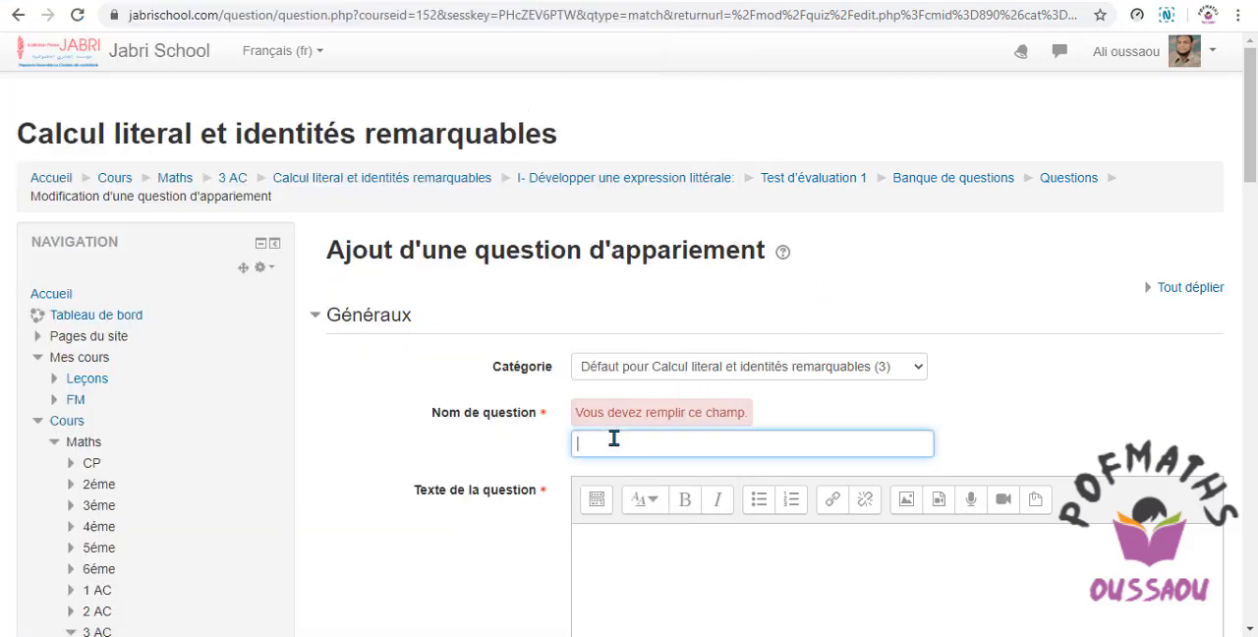
pyautogui.rightClick(613, 439)
pyautogui.click(663, 267)
# Switch to the Word document to copy the Question 3 instruction "Associer chaque expression de gauche à sa forme développée".
pyautogui.scroll(-3, 791, 474)
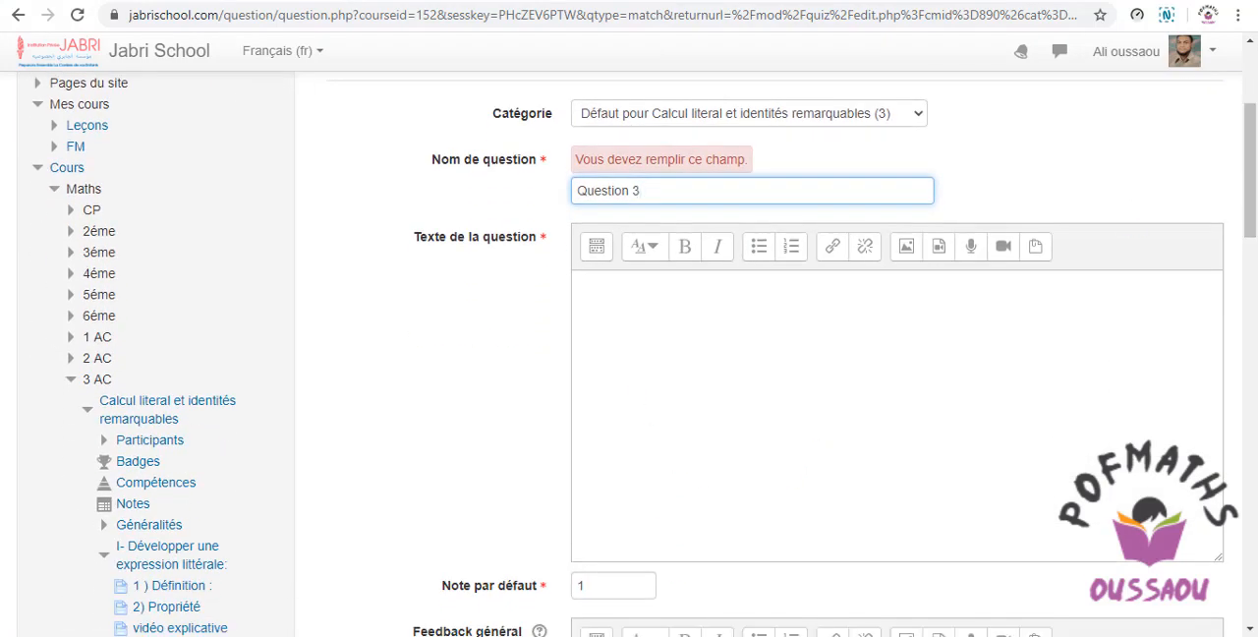
pyautogui.scroll(-1, 527, 466)
pyautogui.hotkey('alt', 'Tab')
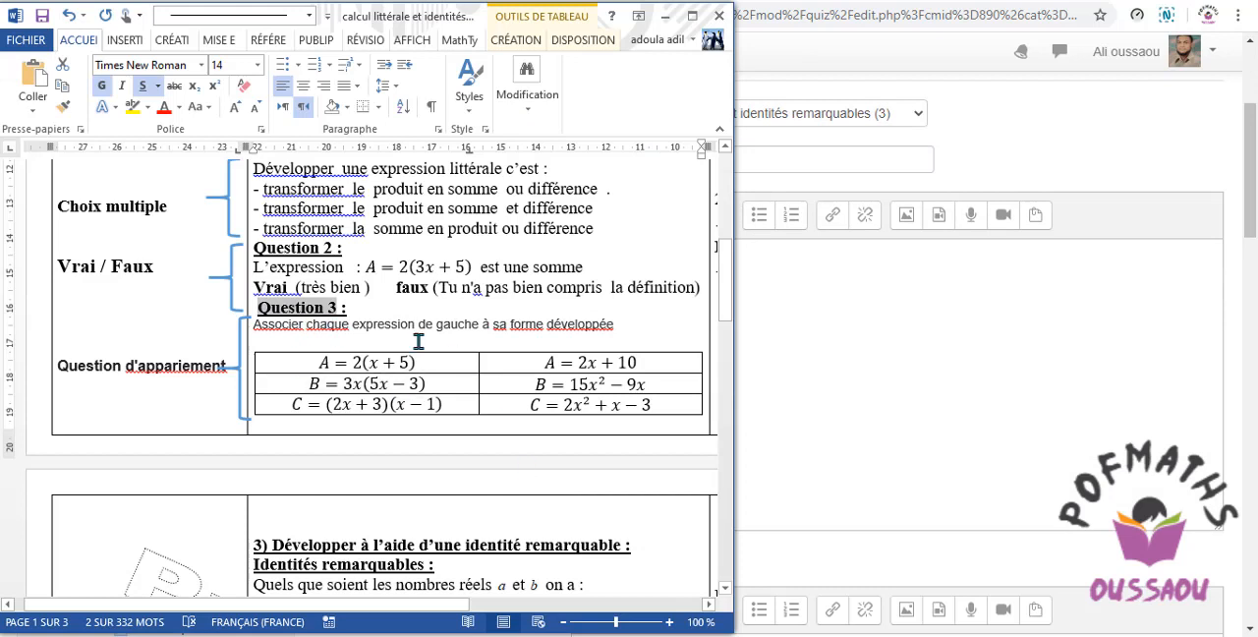
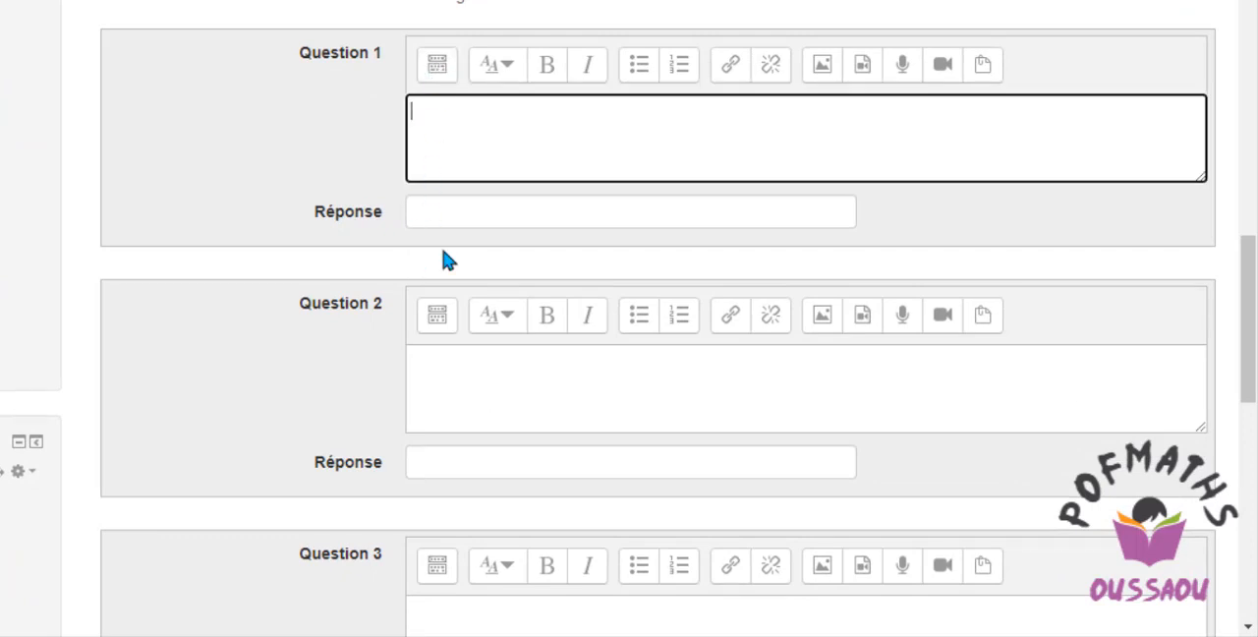
# Consult the Word document's matching table, then insert the TeX equation 2(x+5) as the text of sub-question Question 1.
pyautogui.click(620, 635)
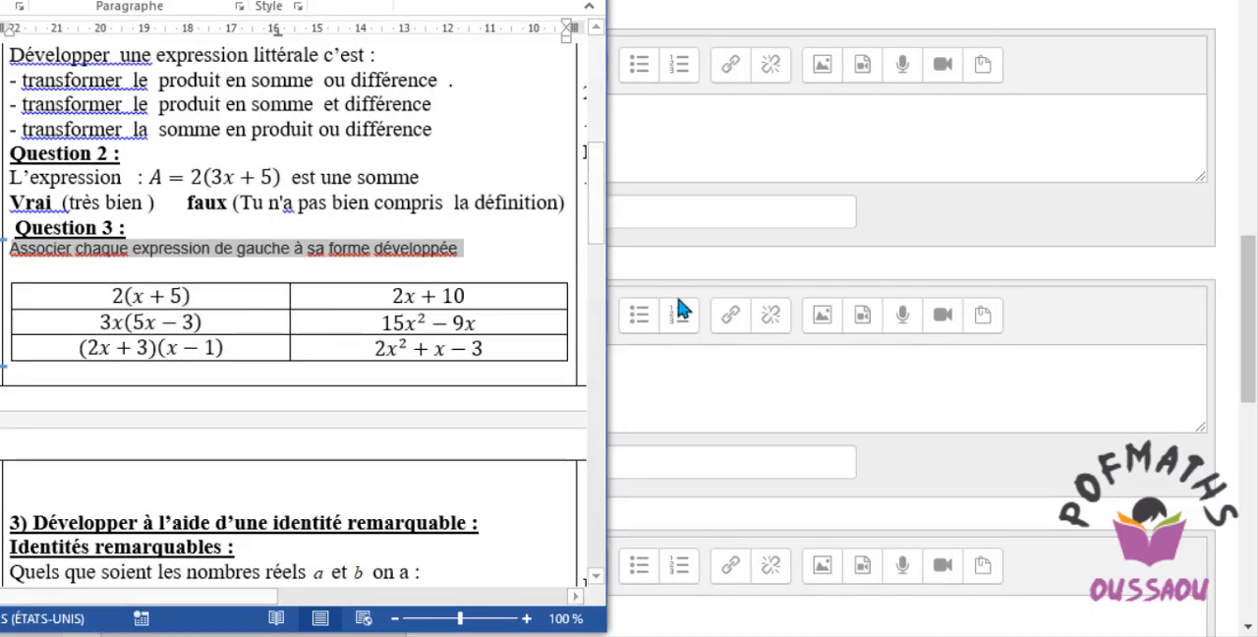
pyautogui.click(662, 384)
pyautogui.click(438, 67)
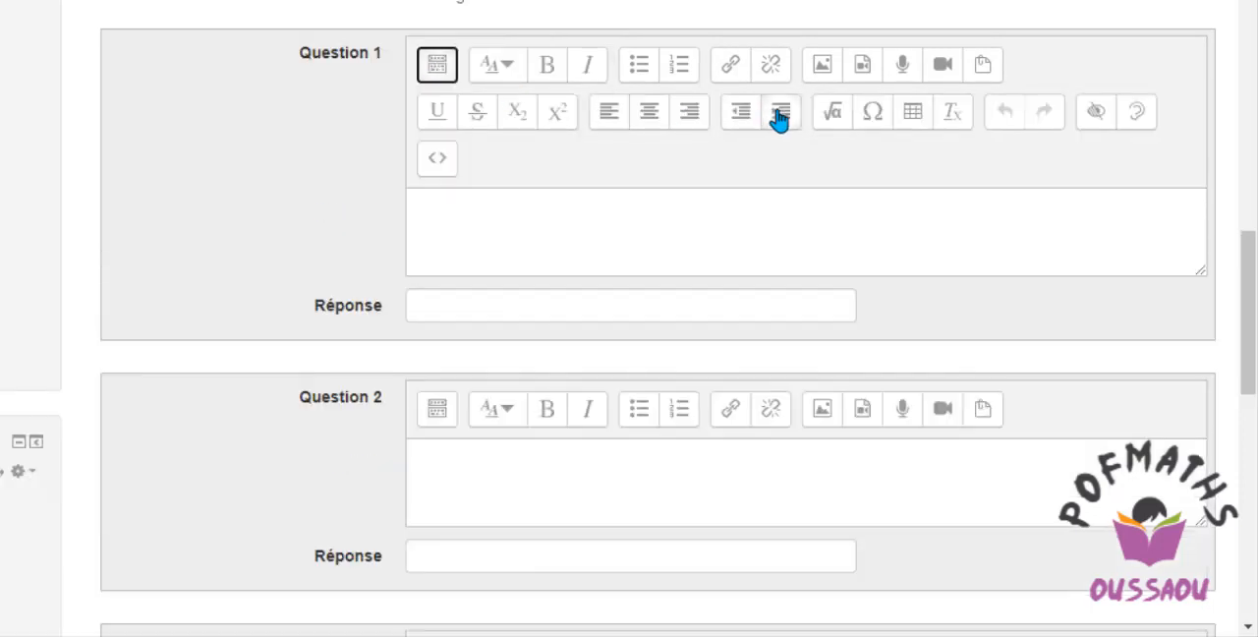
pyautogui.click(833, 122)
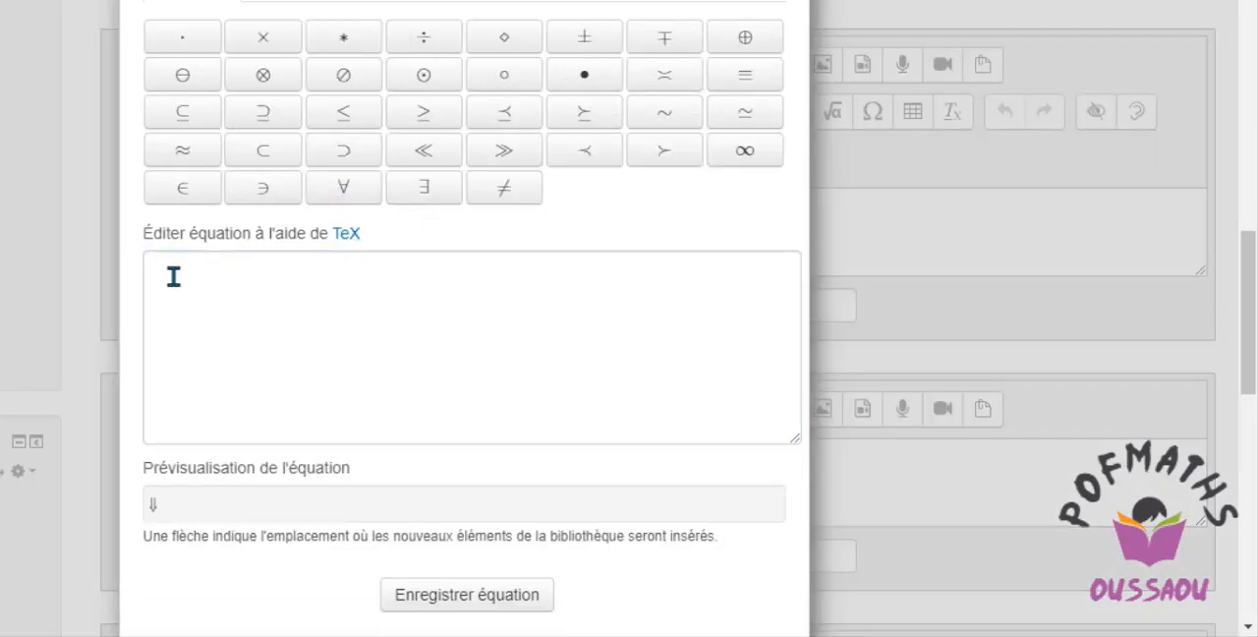
pyautogui.click(167, 279)
pyautogui.write('2')
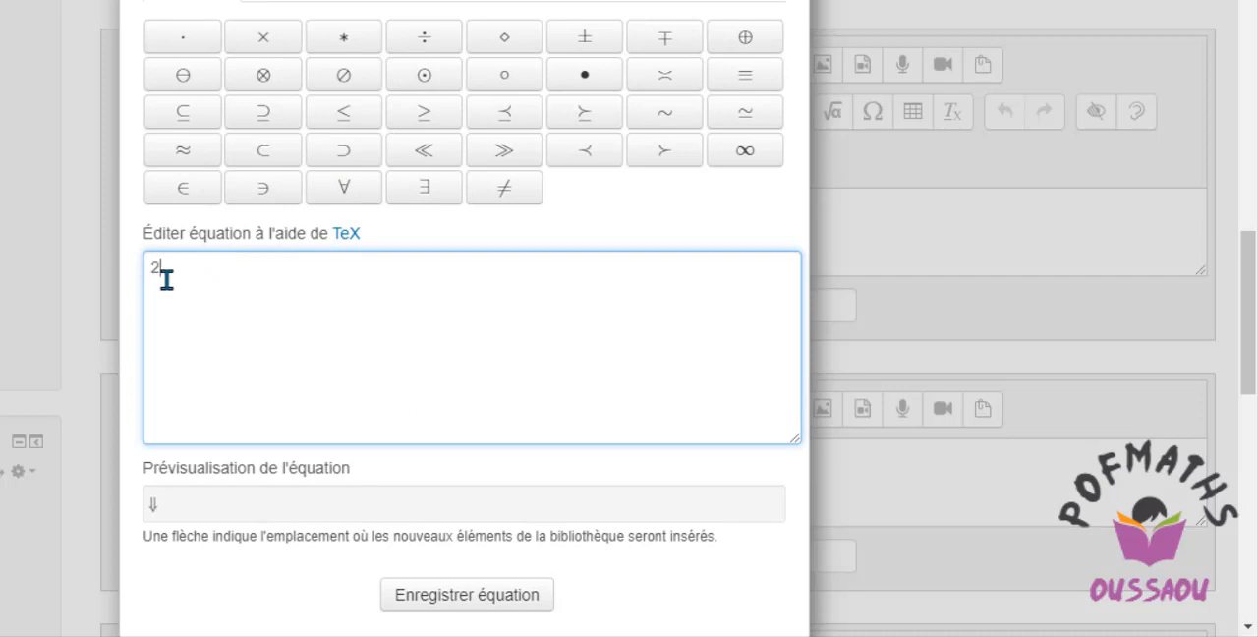
pyautogui.write('/x')
pyautogui.press('BackSpace')
pyautogui.write('<')
pyautogui.press('BackSpace')
pyautogui.write('x+5)')
pyautogui.click(430, 597)
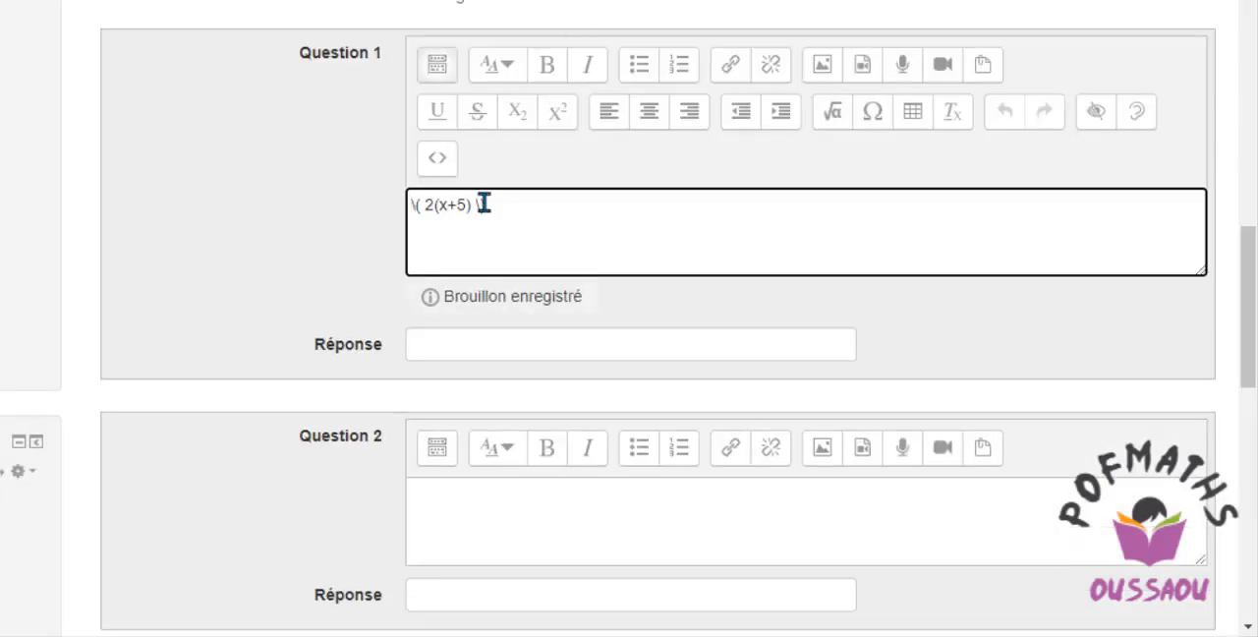
# Enter 2x+10 as the Réponse for the expression 2(x+5) in Question 1.
pyautogui.click(465, 349)
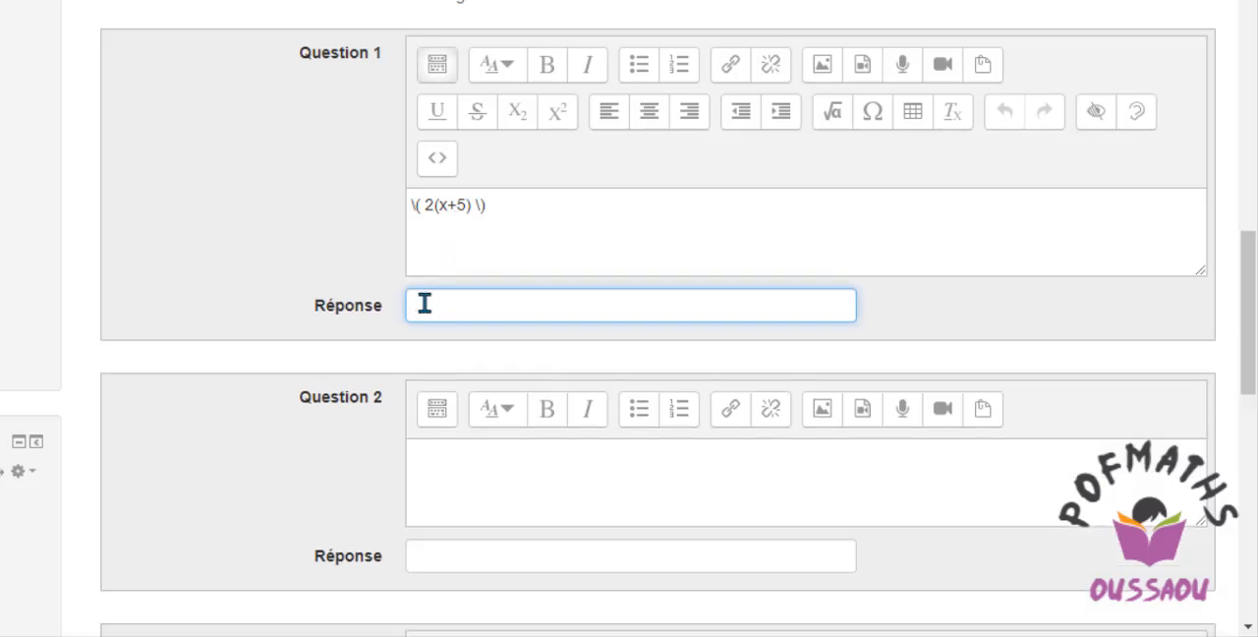
pyautogui.write('2x+10')
# Insert the TeX equation 3(x+1)+5(x-5) as the text of sub-question Question 2.
pyautogui.click(425, 463)
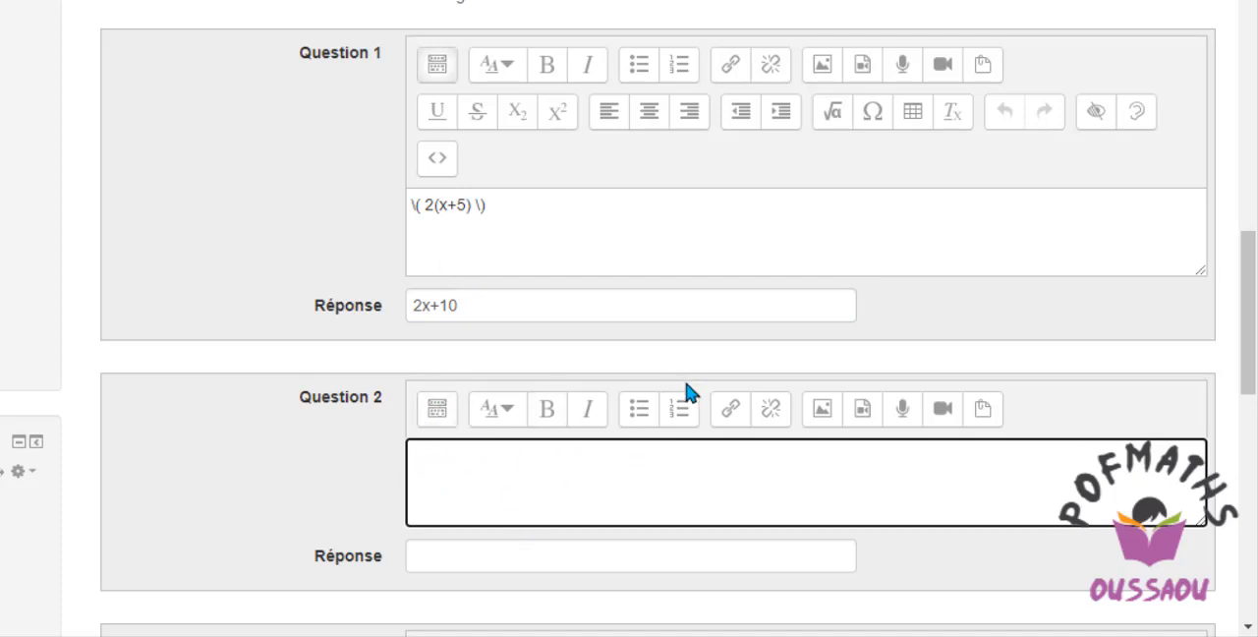
pyautogui.click(438, 411)
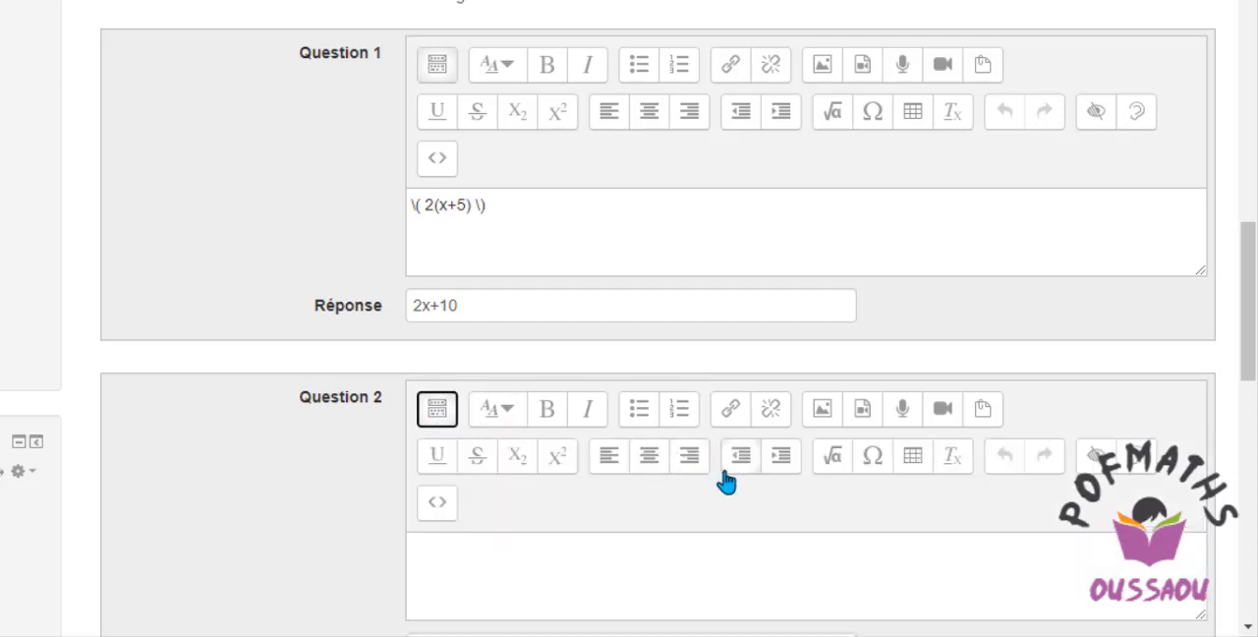
pyautogui.click(832, 464)
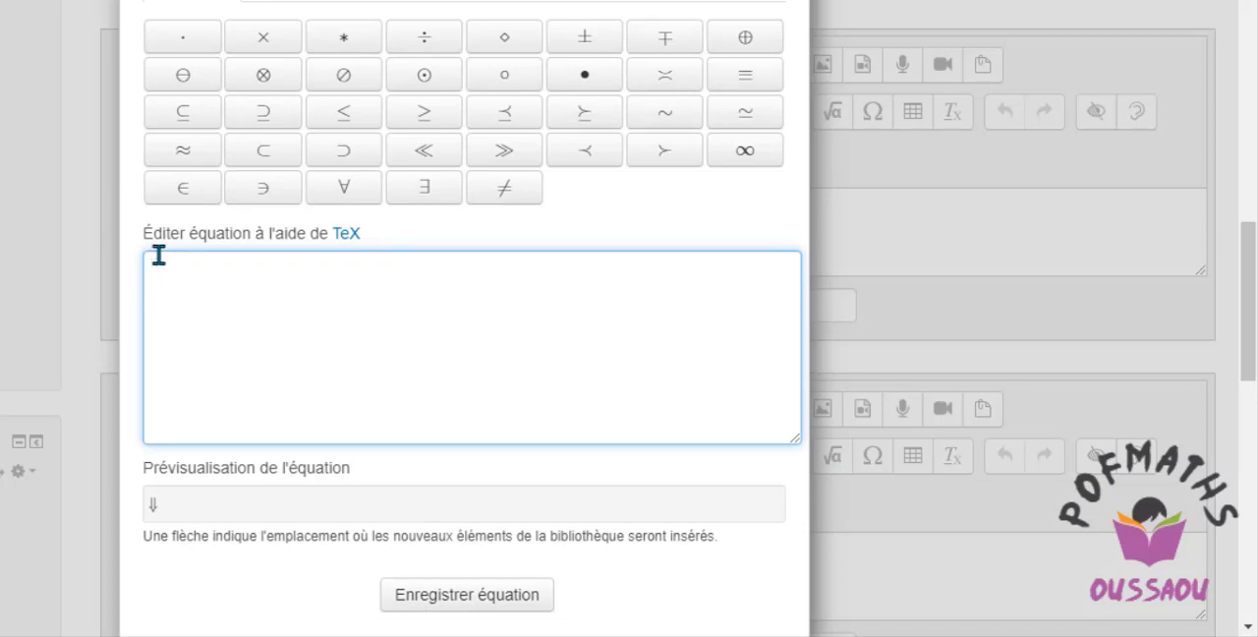
pyautogui.write('3')
pyautogui.write('(x')
pyautogui.press('BackSpace')
pyautogui.write('x+1)+5x')
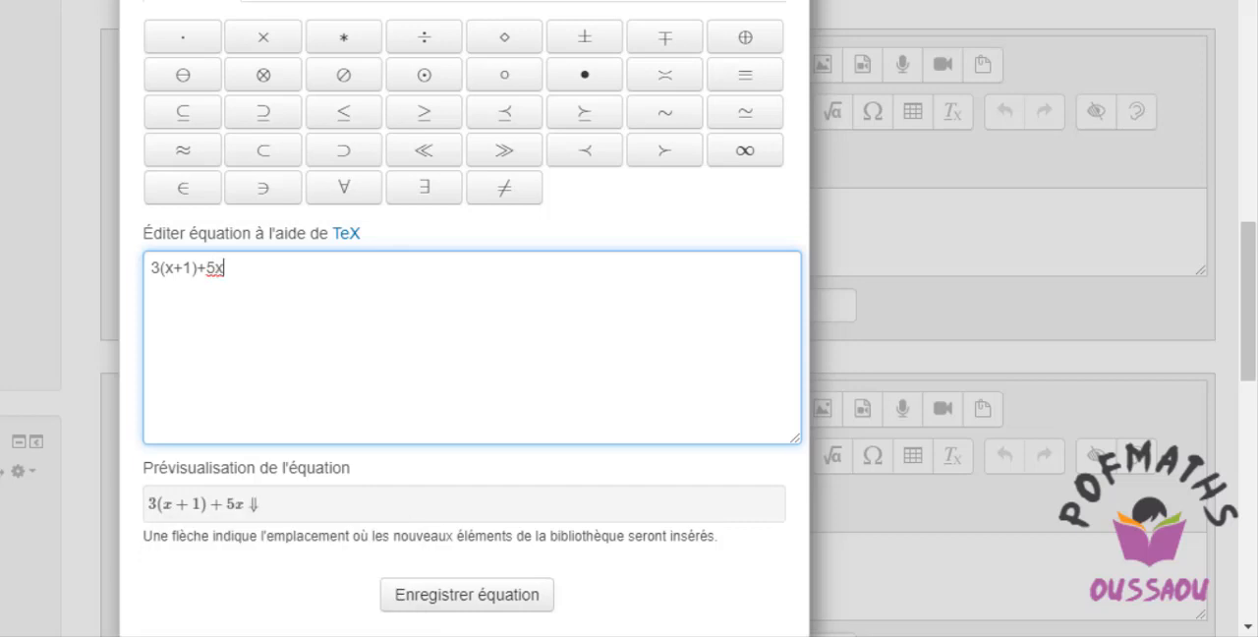
pyautogui.press('BackSpace')
pyautogui.write('(x-5)')
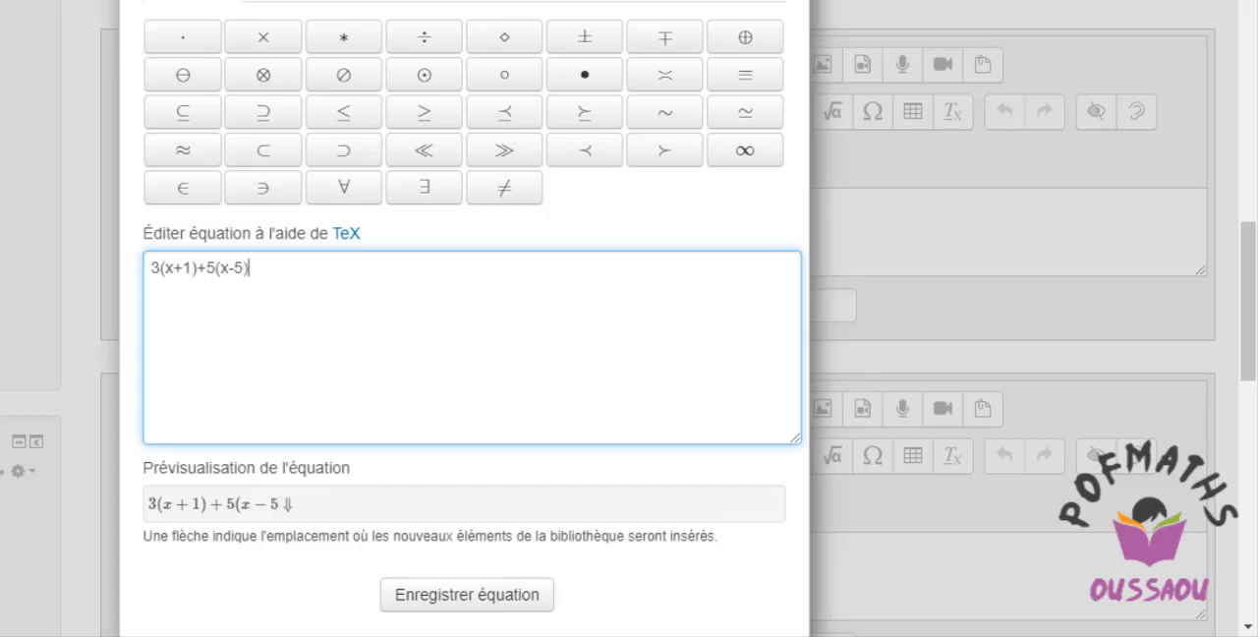
pyautogui.click(436, 596)
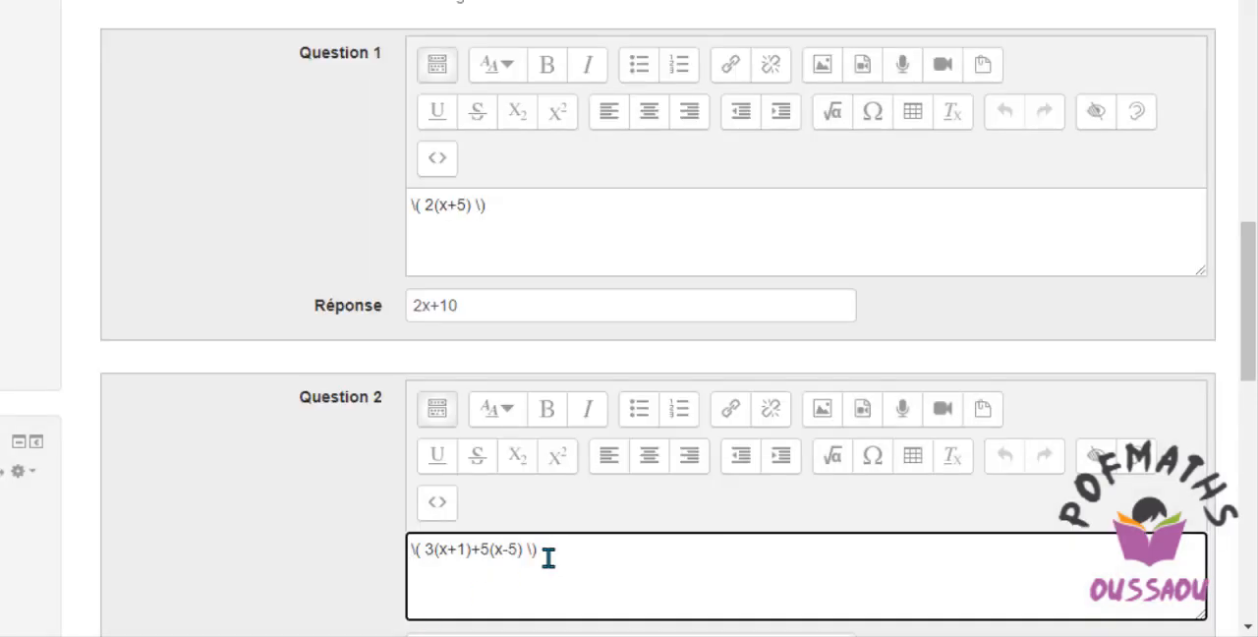
# Enter 8x-22 as the Réponse for the expression in Question 2.
pyautogui.scroll(-1, 1250, 309)
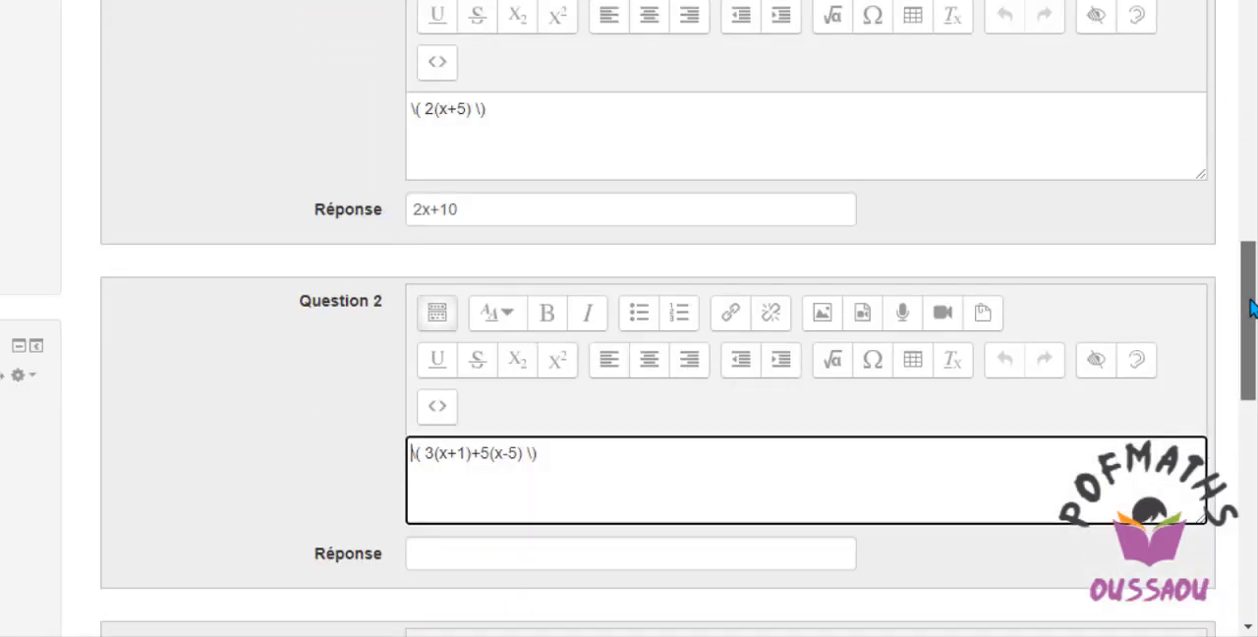
pyautogui.scroll(-2, 1250, 308)
pyautogui.click(440, 327)
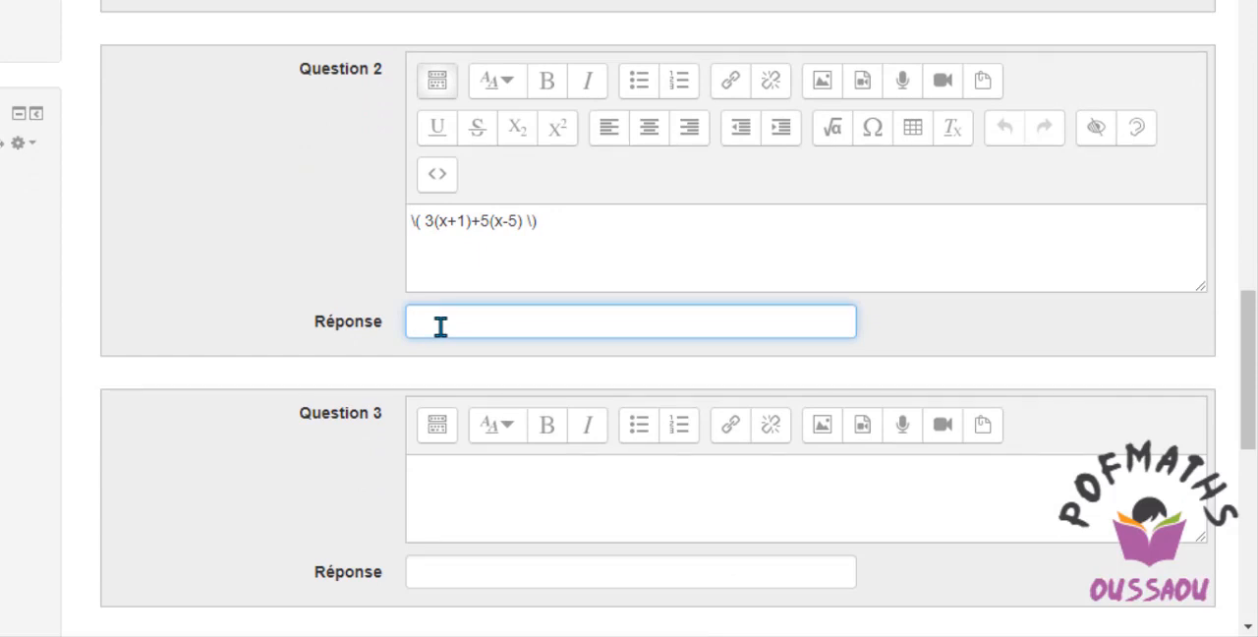
pyautogui.write('8x-22')
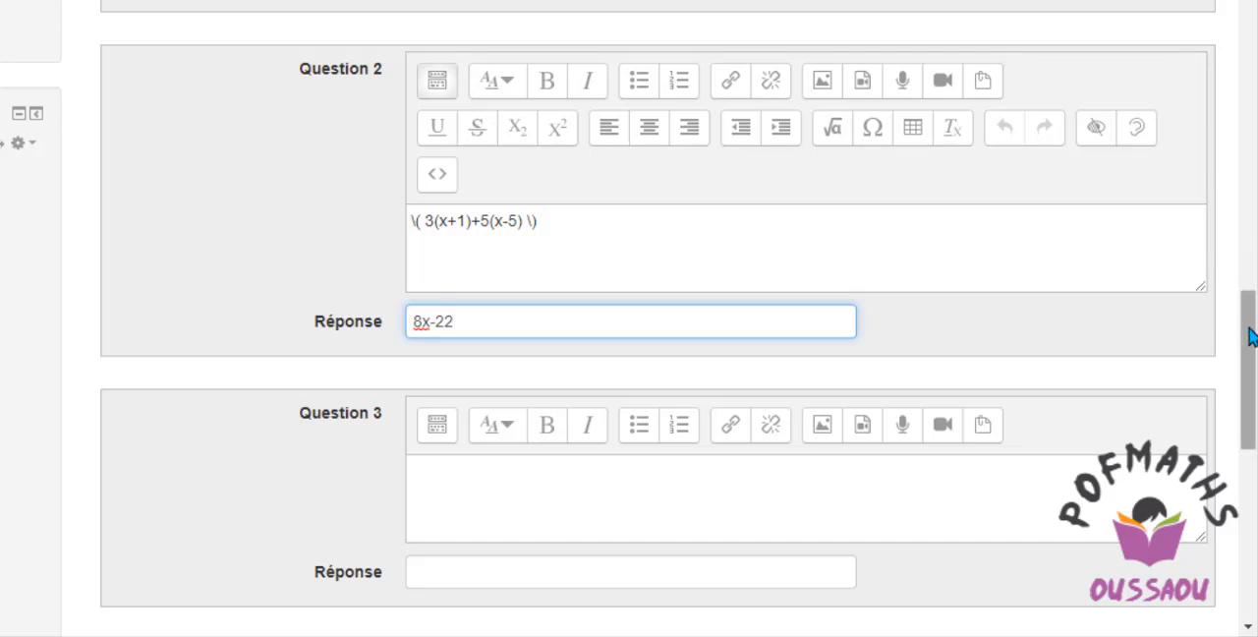
# Insert the TeX equation 5(x+1)-5(x-3) as the text of sub-question Question 3.
pyautogui.moveTo(1247, 332); pyautogui.dragTo(1250, 352)
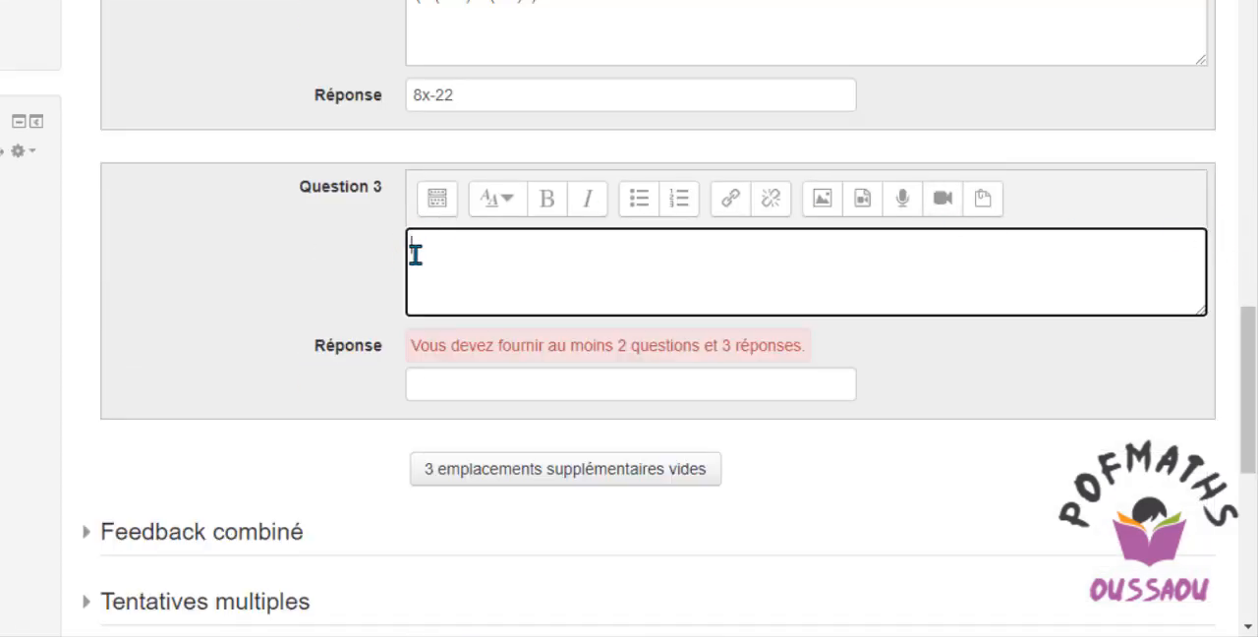
pyautogui.click(437, 200)
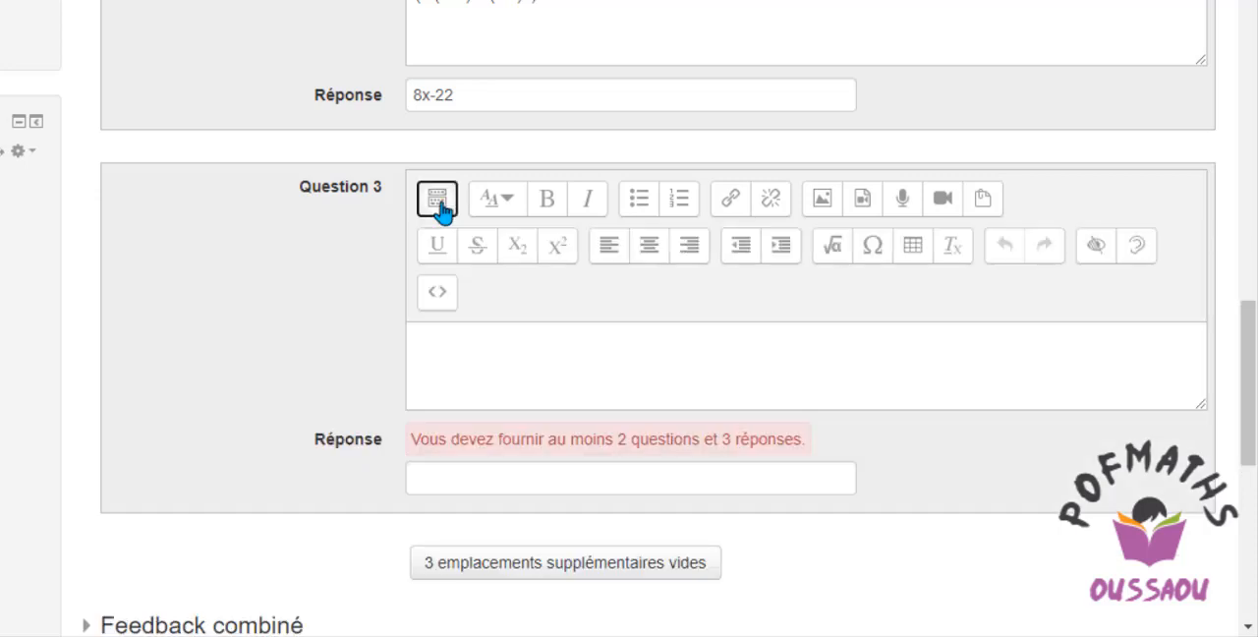
pyautogui.click(837, 250)
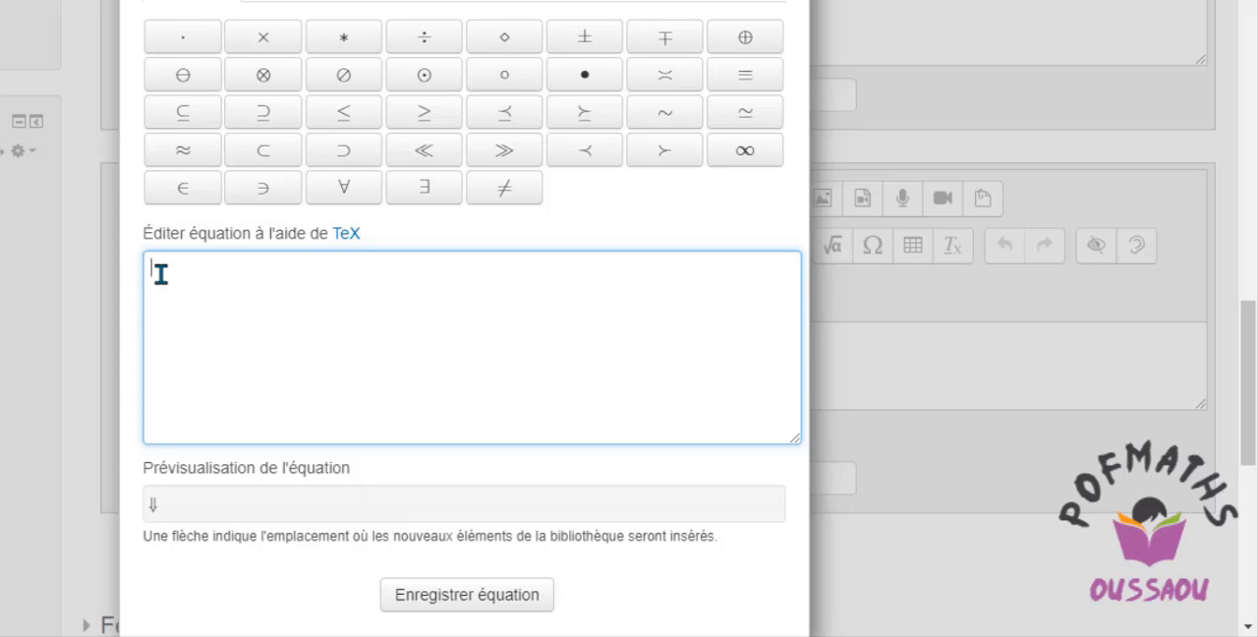
pyautogui.write('5(')
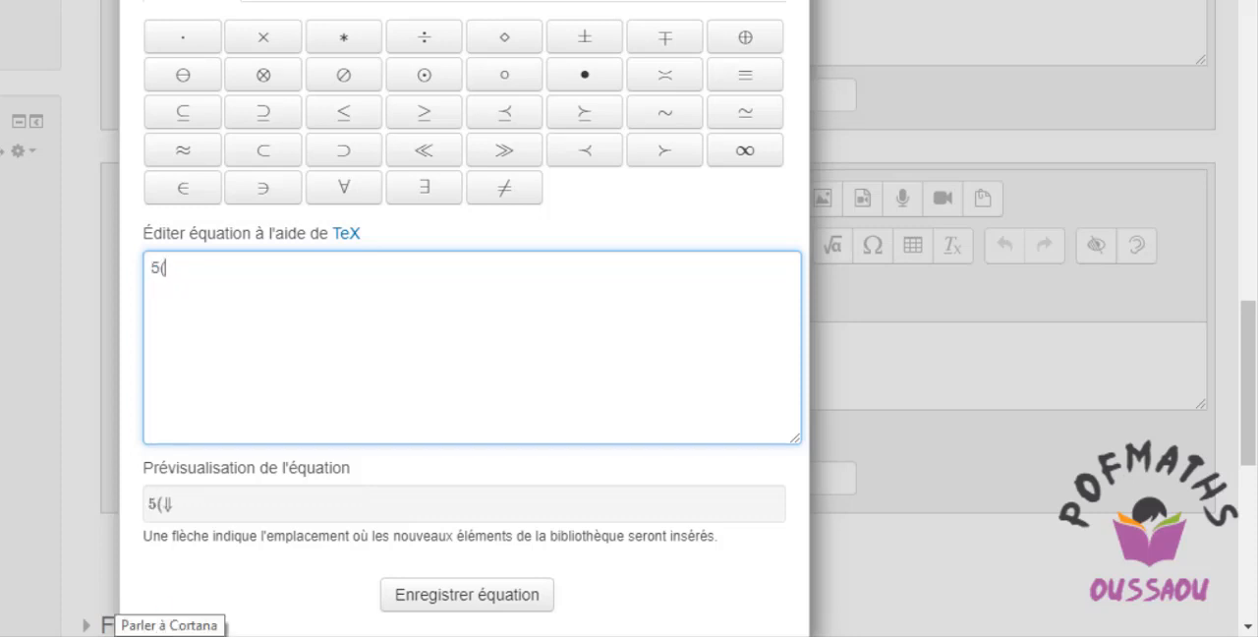
pyautogui.write('x+')
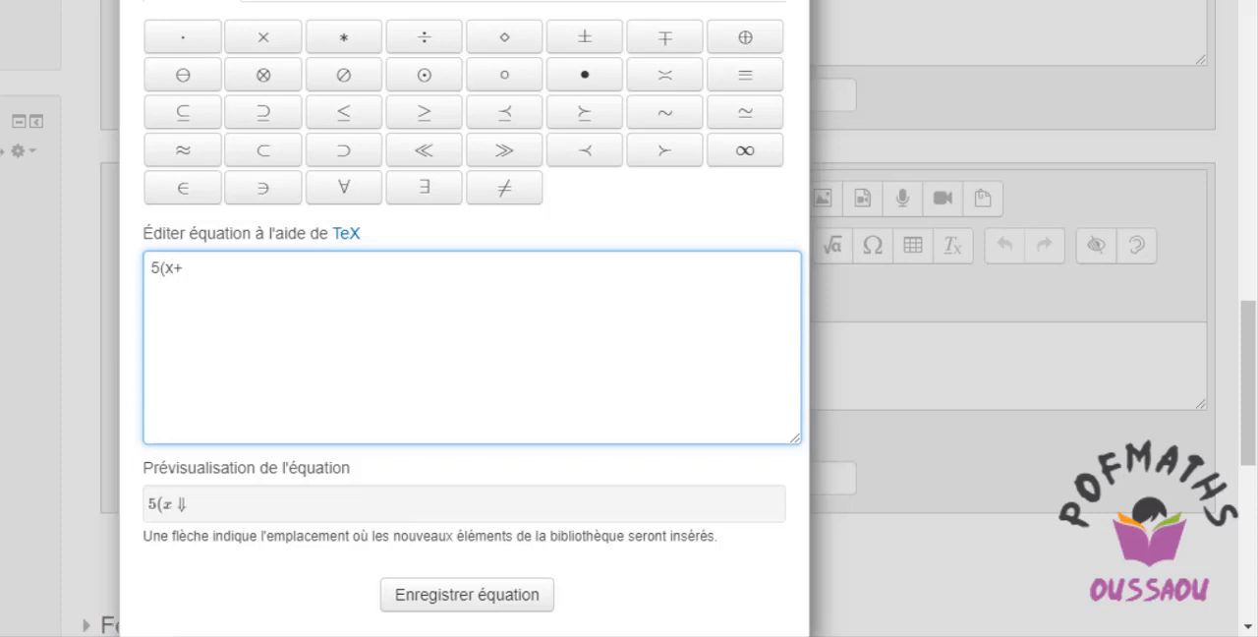
pyautogui.write('1)')
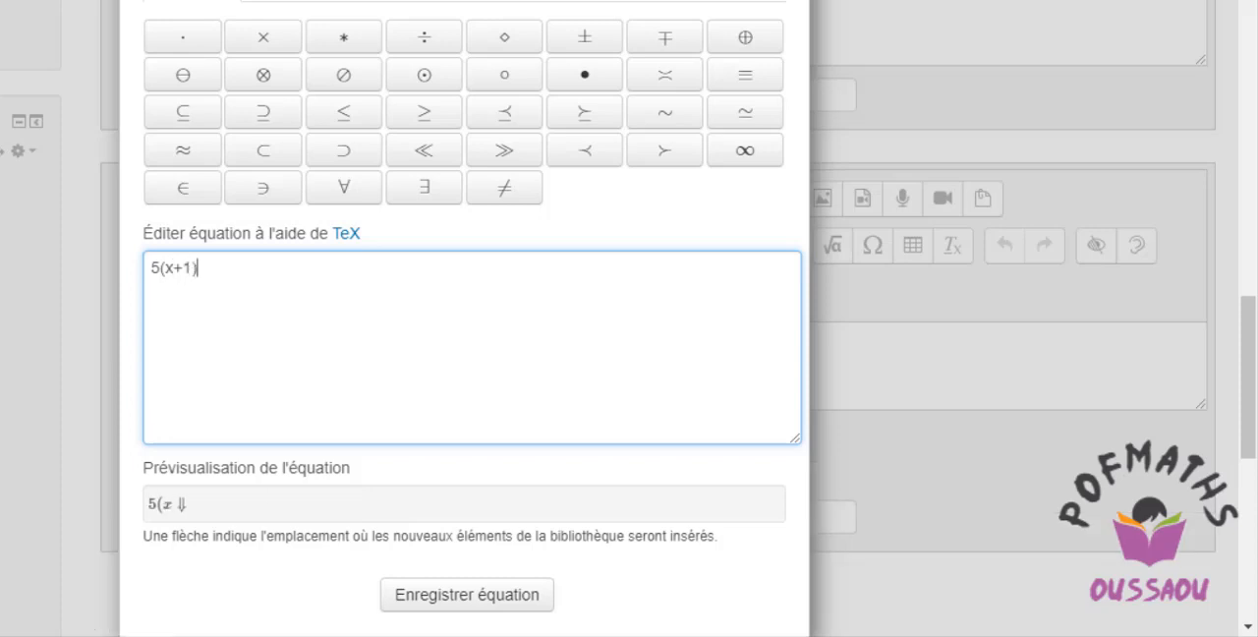
pyautogui.write('-5(')
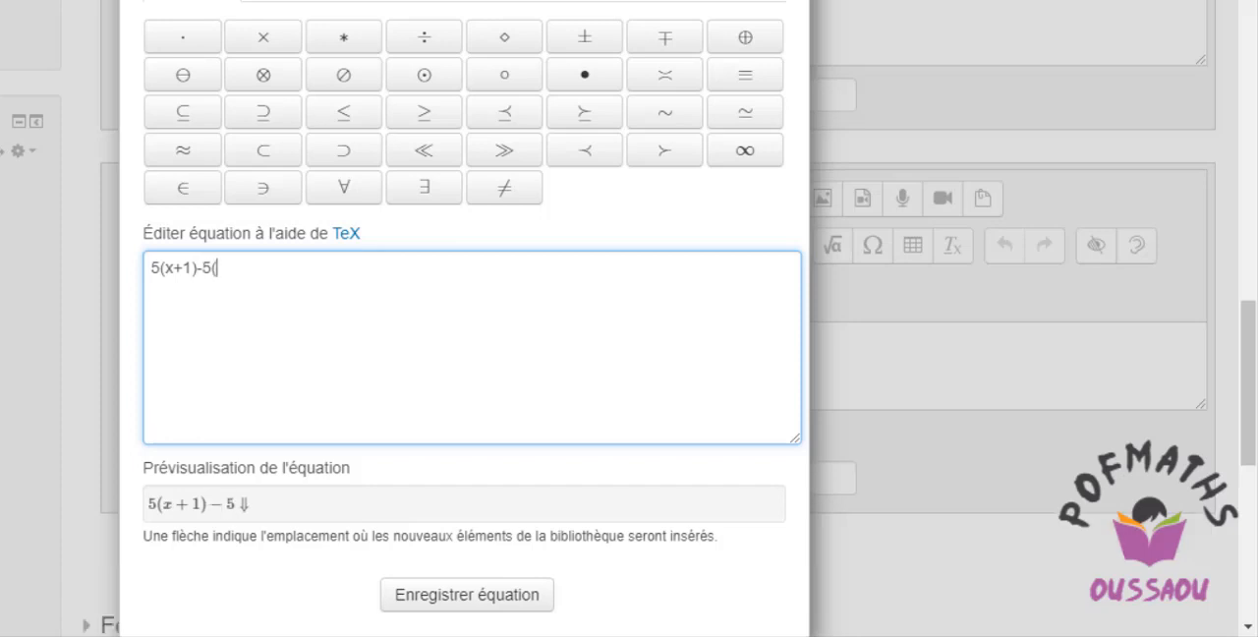
pyautogui.write('x-3)')
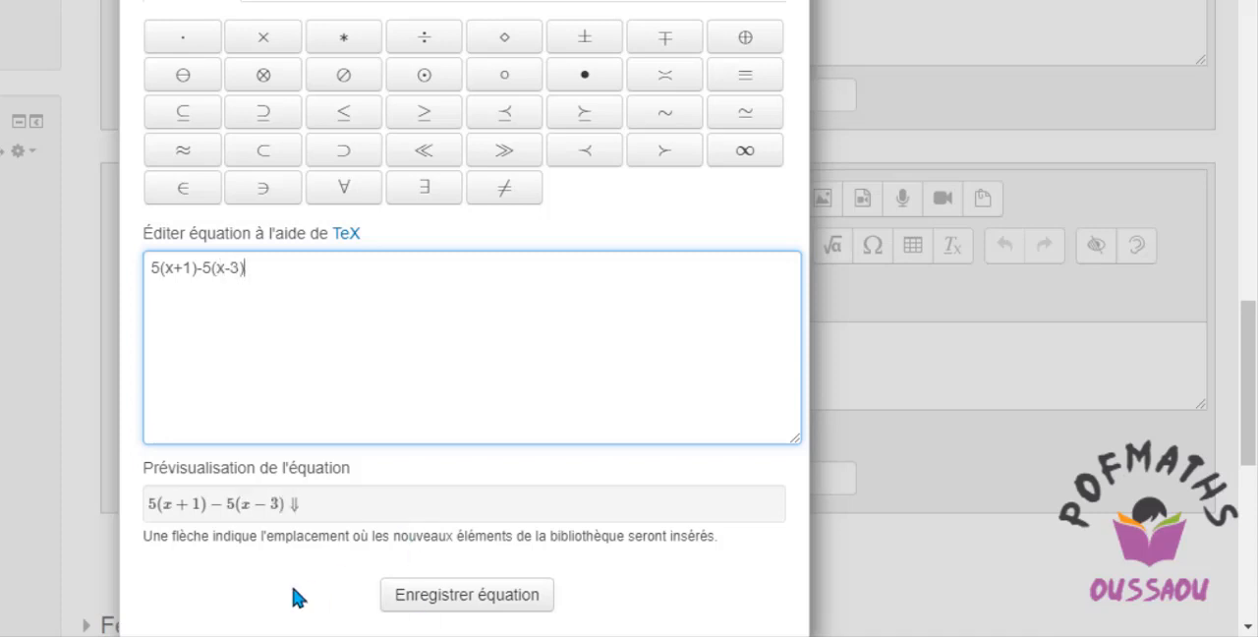
pyautogui.click(443, 598)
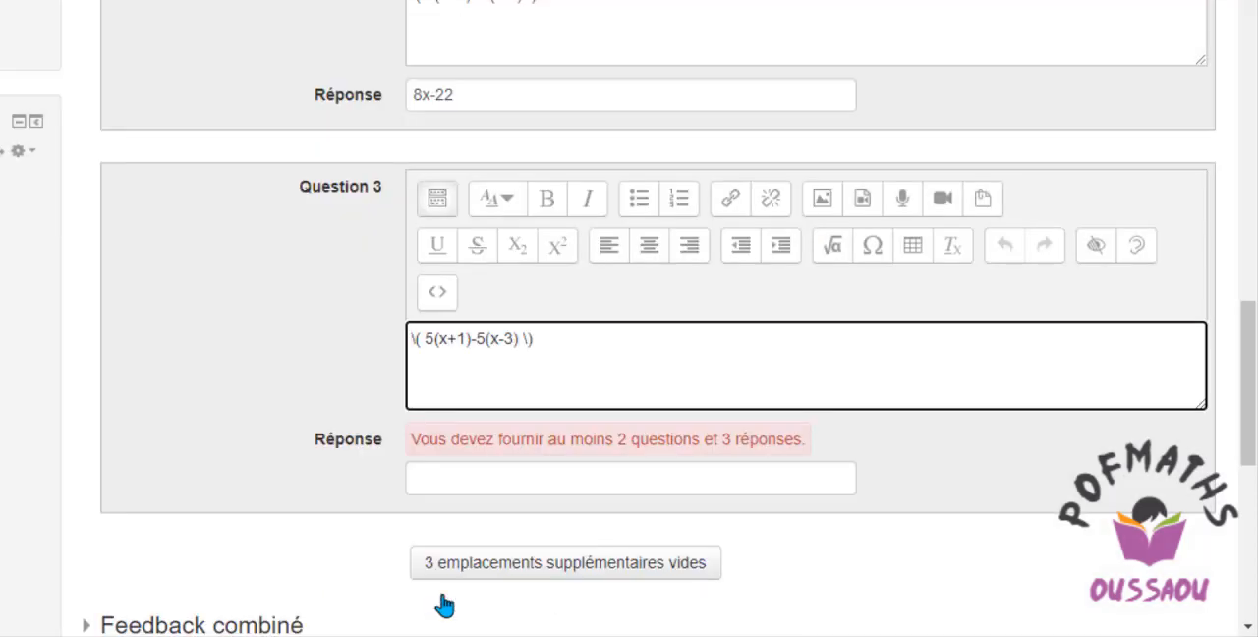
# Enter 20 as the Réponse for the expression in Question 3.
pyautogui.click(433, 479)
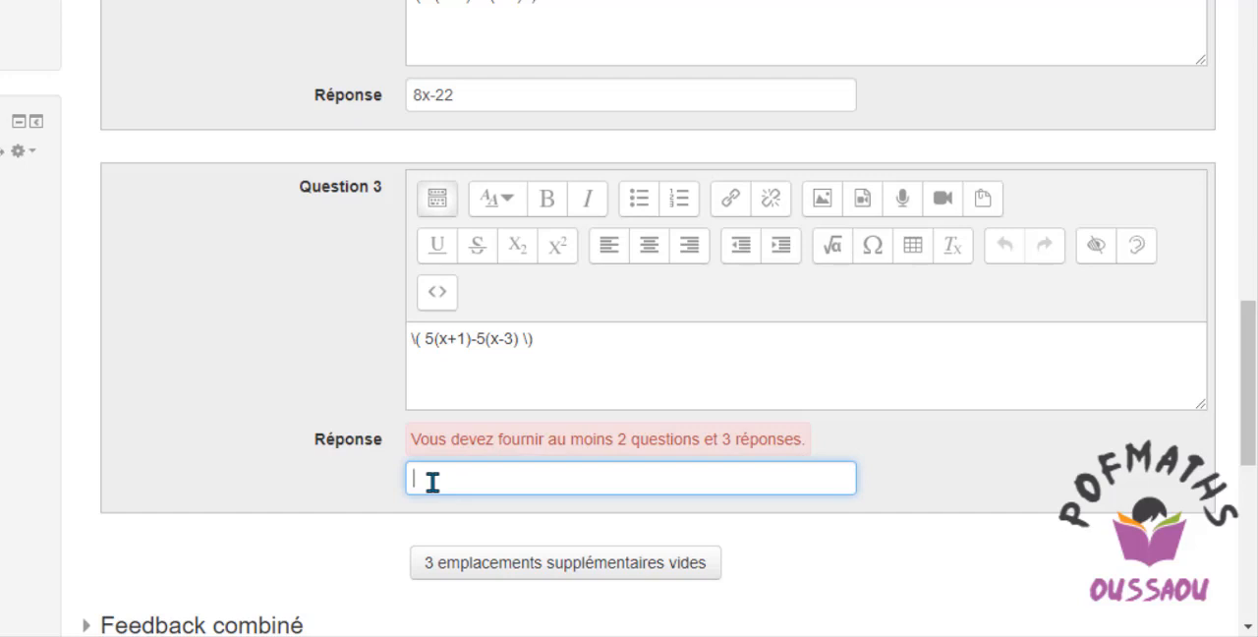
pyautogui.write('20')
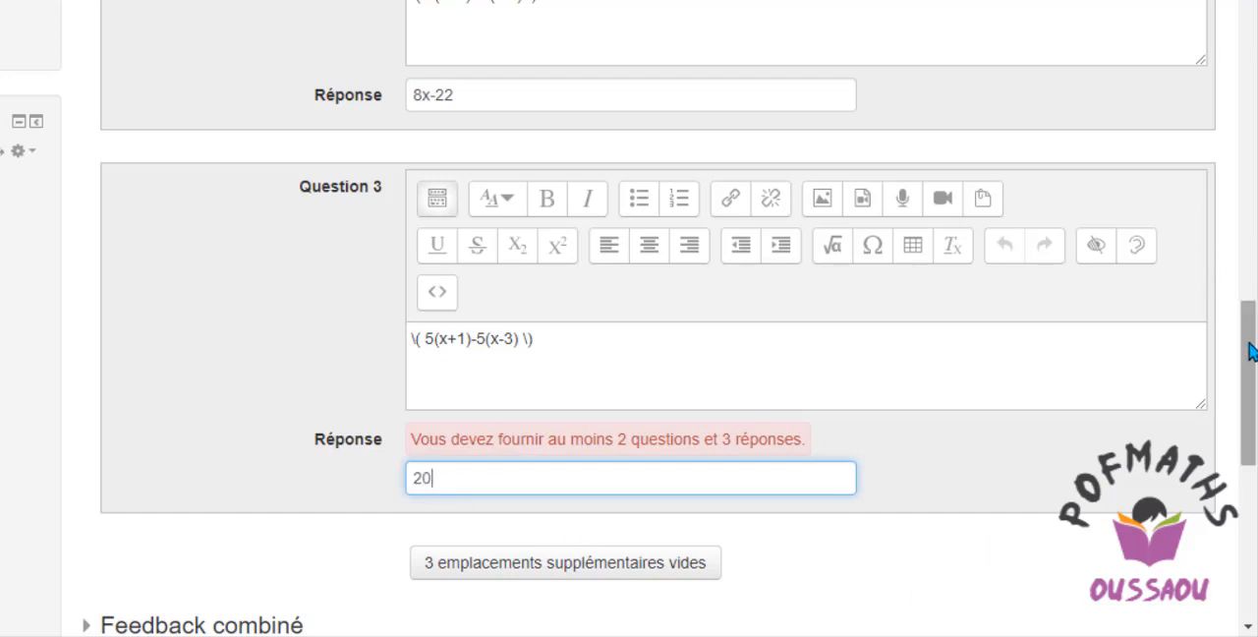
# Save the changes to the Appariement question using the option that continues editing.
pyautogui.moveTo(1244, 351); pyautogui.dragTo(1250, 411)
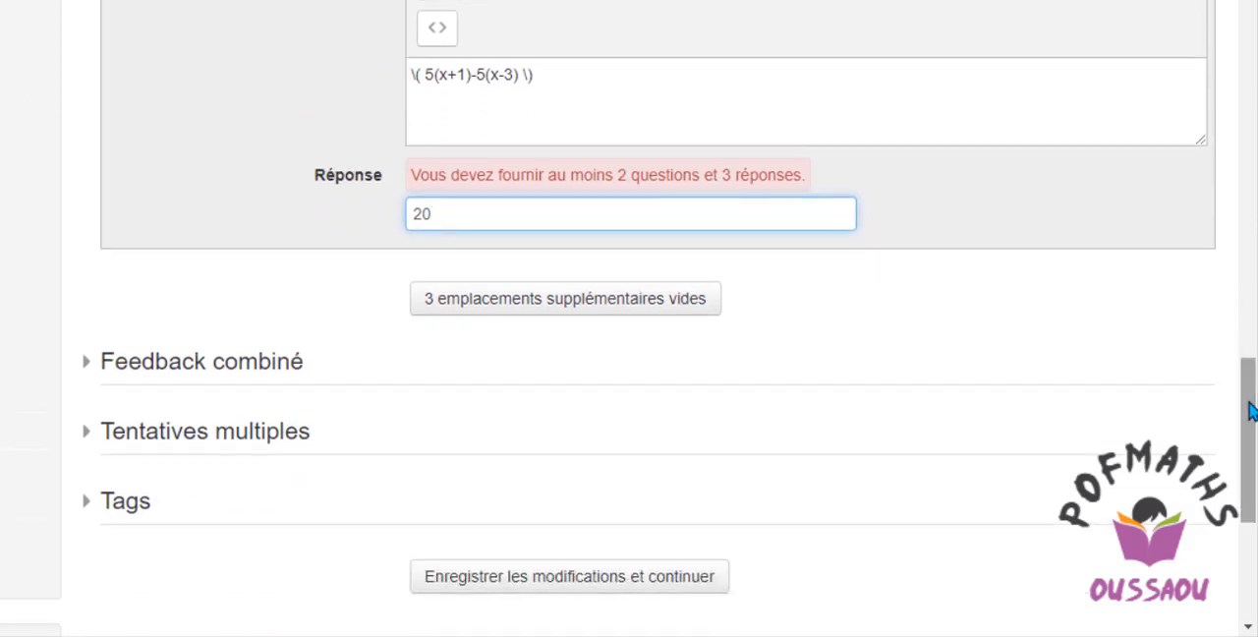
pyautogui.rightClick(1252, 469)
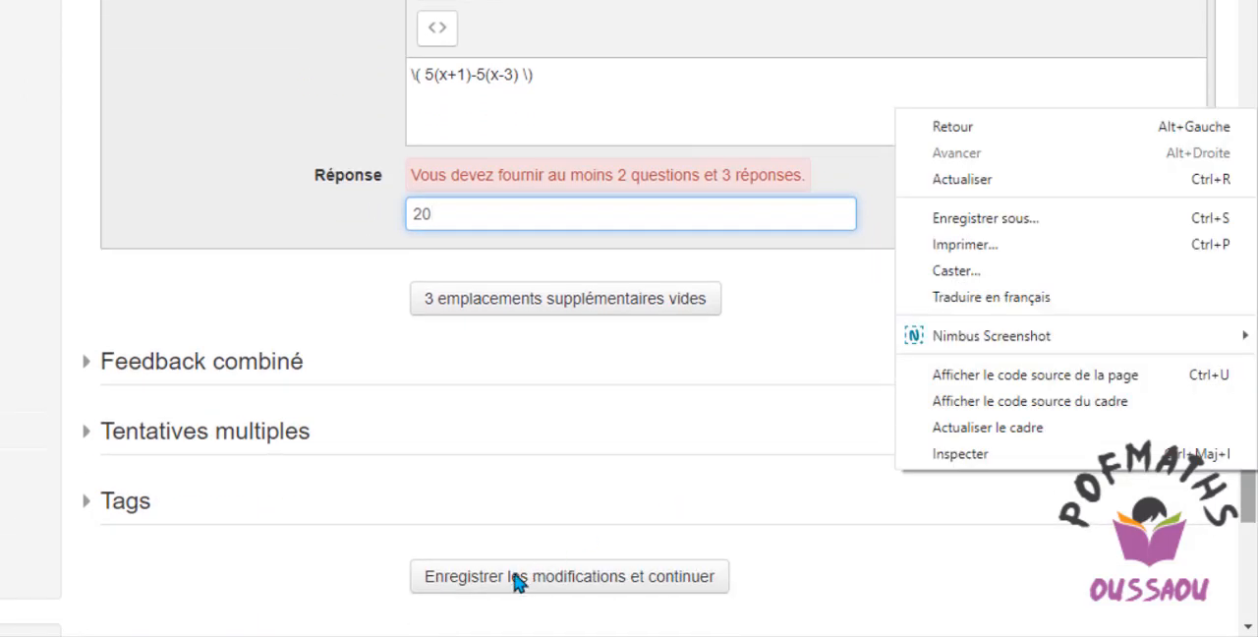
pyautogui.click(657, 509)
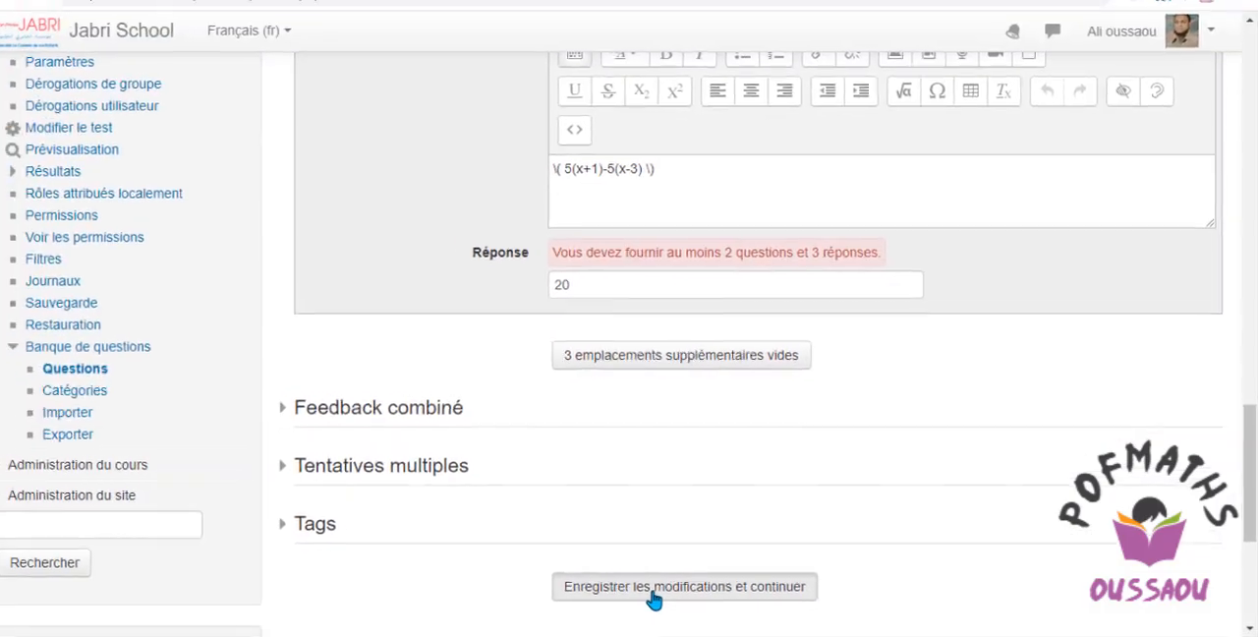
pyautogui.click(531, 588)
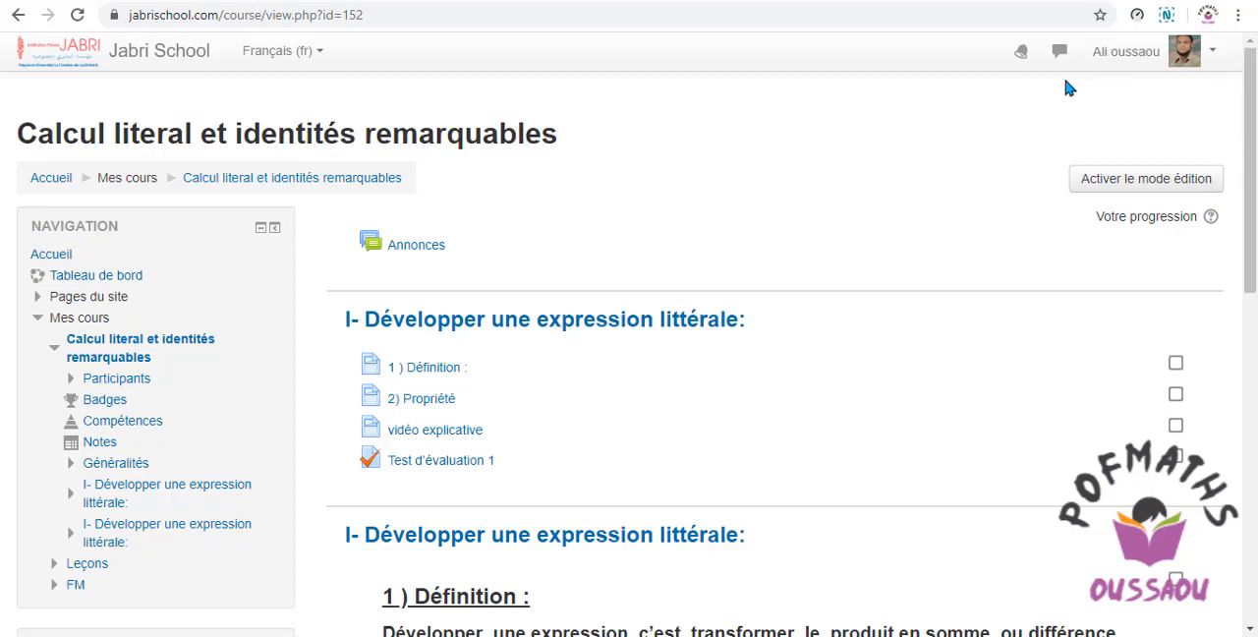
# Switch to the Étudiant role to view the course Calcul literal et identités remarquables as a student.
pyautogui.click(1097, 70)
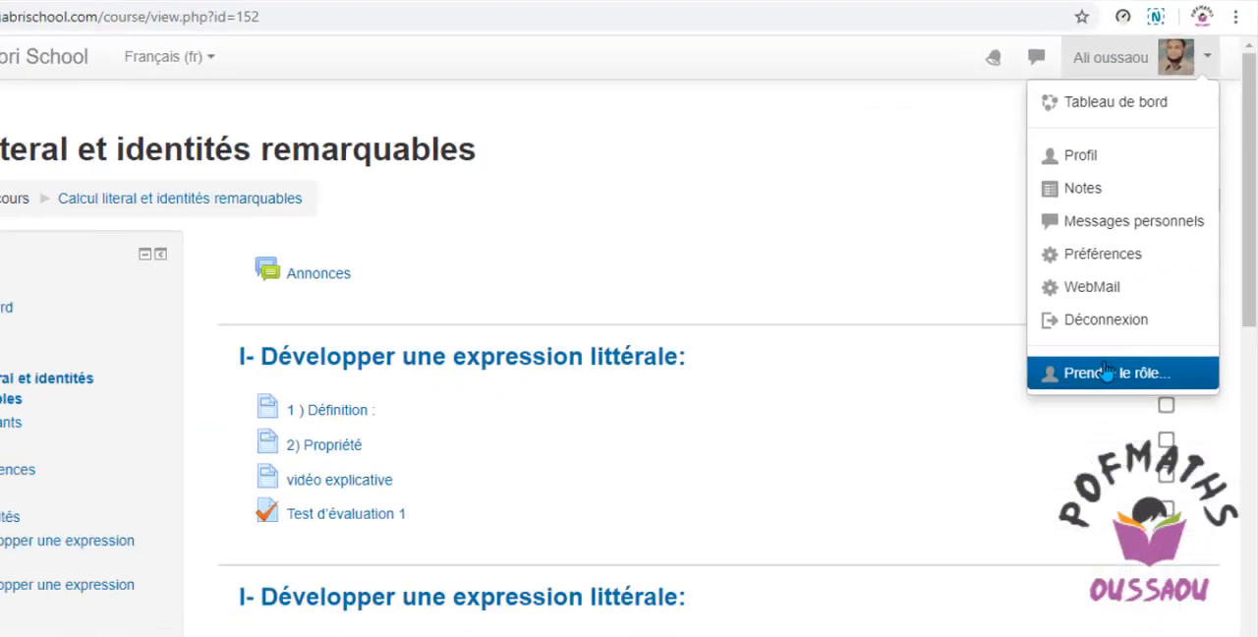
pyautogui.click(1107, 370)
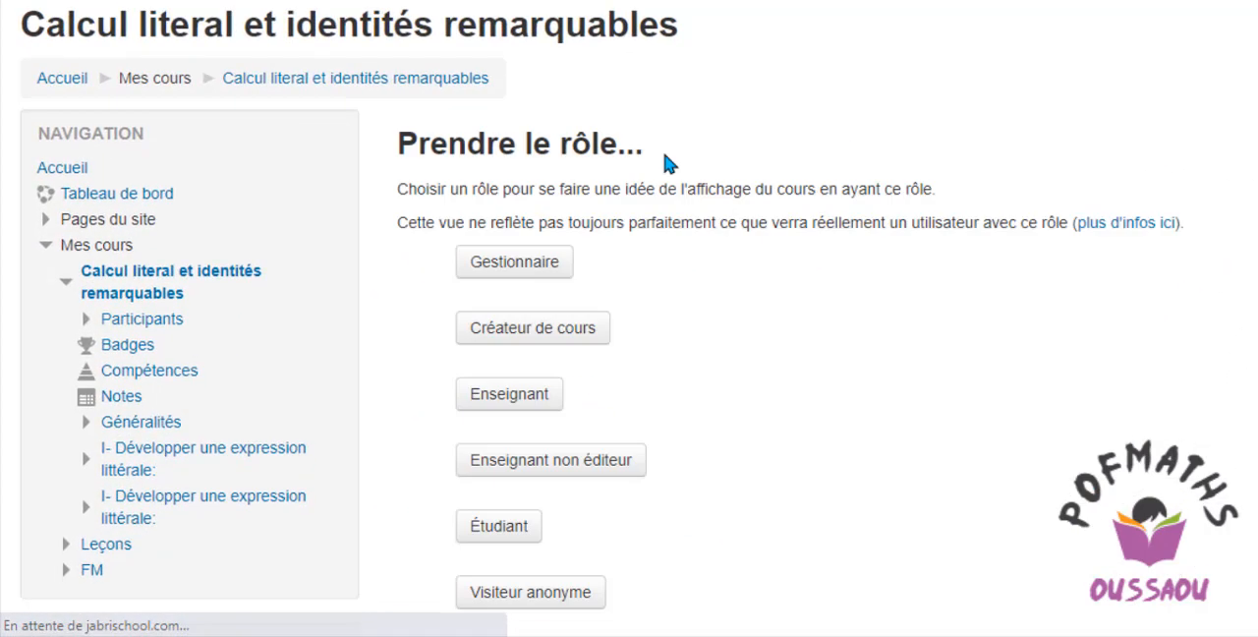
pyautogui.click(485, 535)
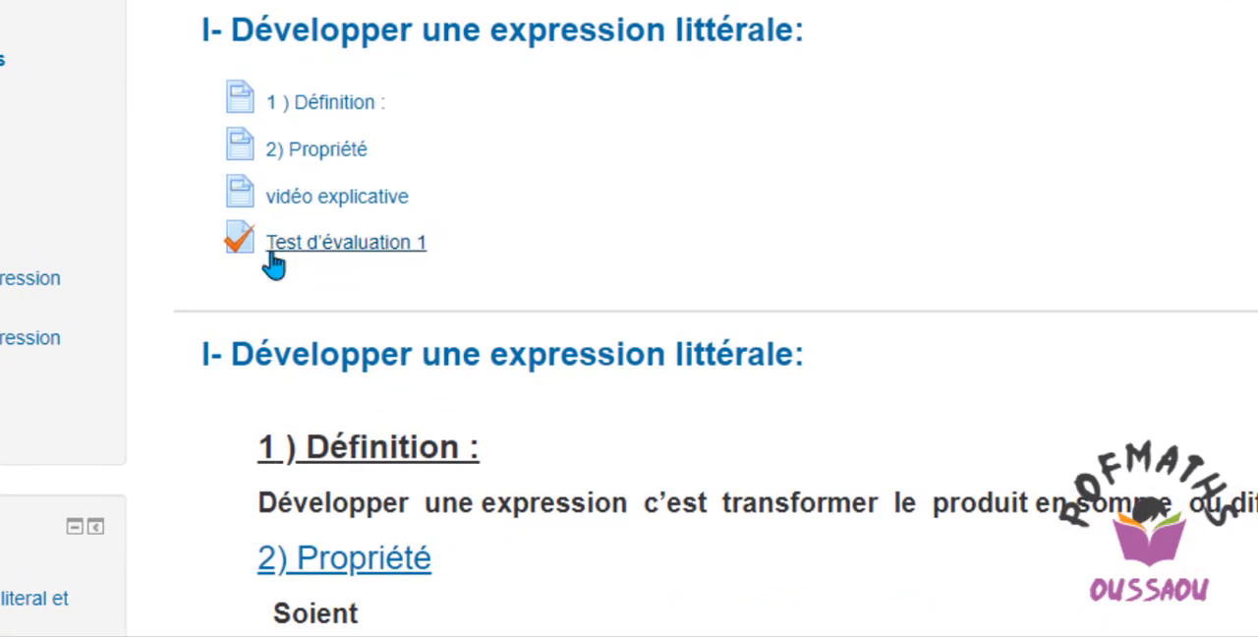
# Open Test d'évaluation 1 from the course page and start a new attempt at the quiz.
pyautogui.click(271, 251)
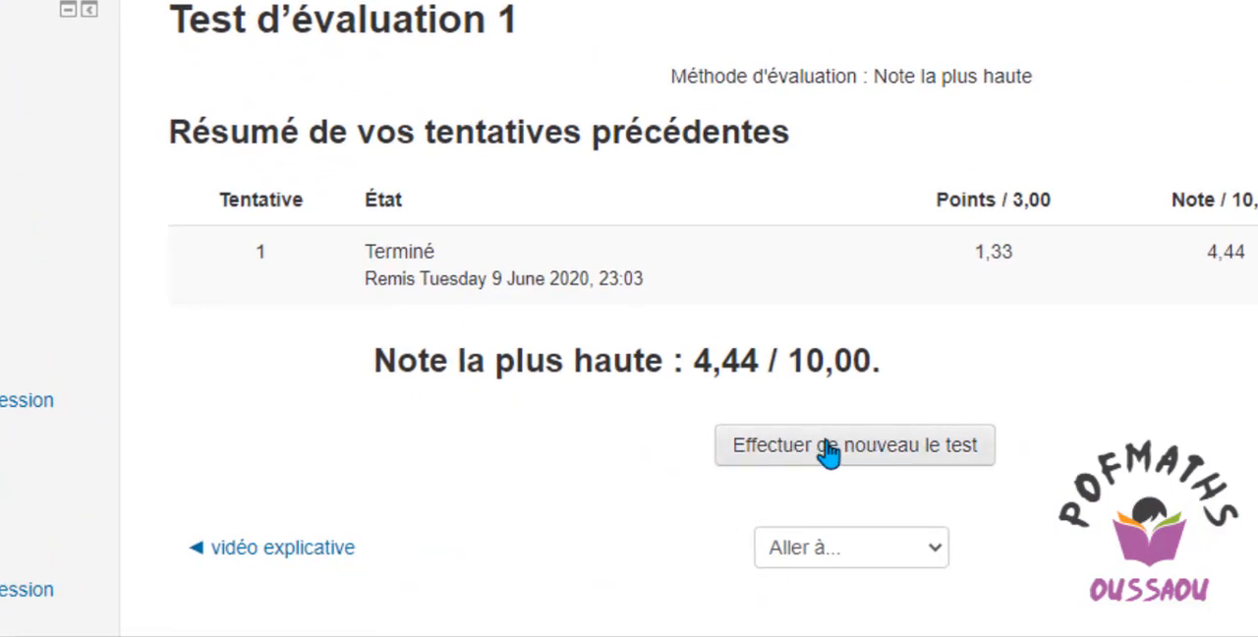
pyautogui.click(823, 450)
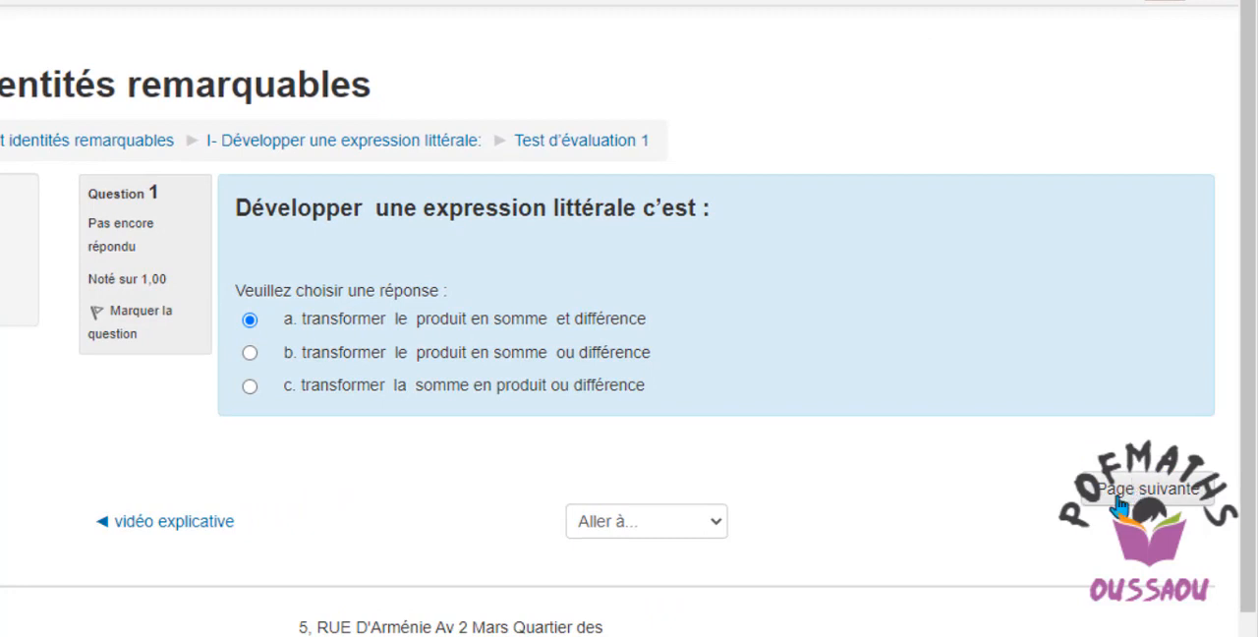
# Continue past Question 1, answer Question 2 with Faux, and move on to Question 3.
pyautogui.click(1119, 503)
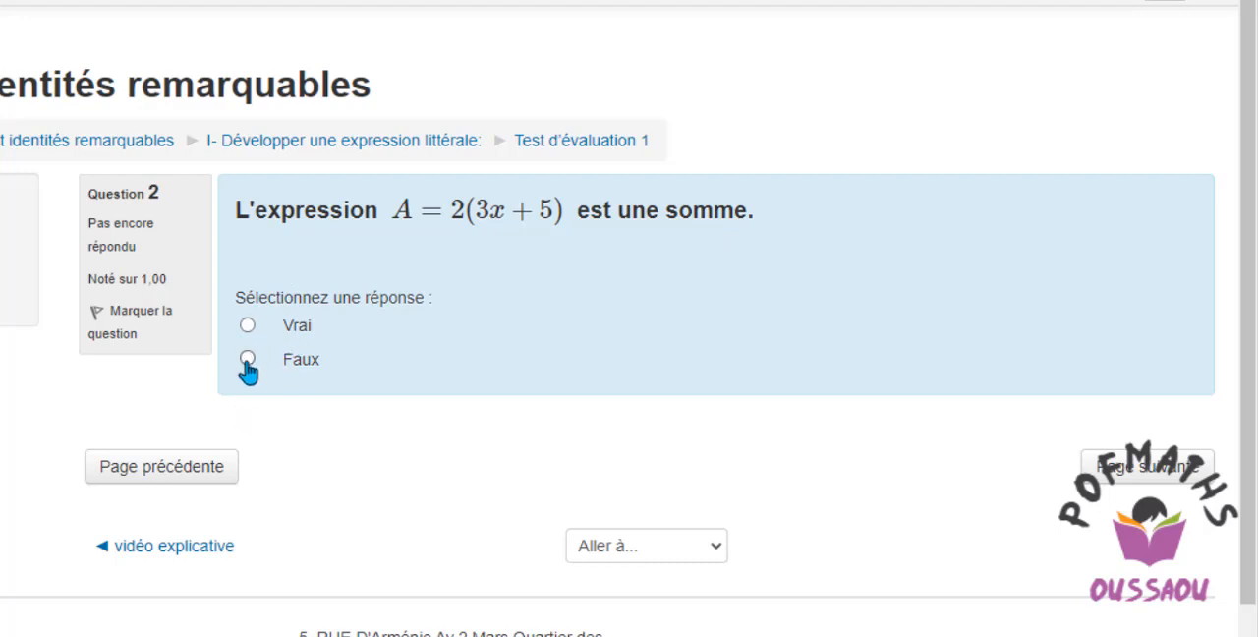
pyautogui.click(1148, 478)
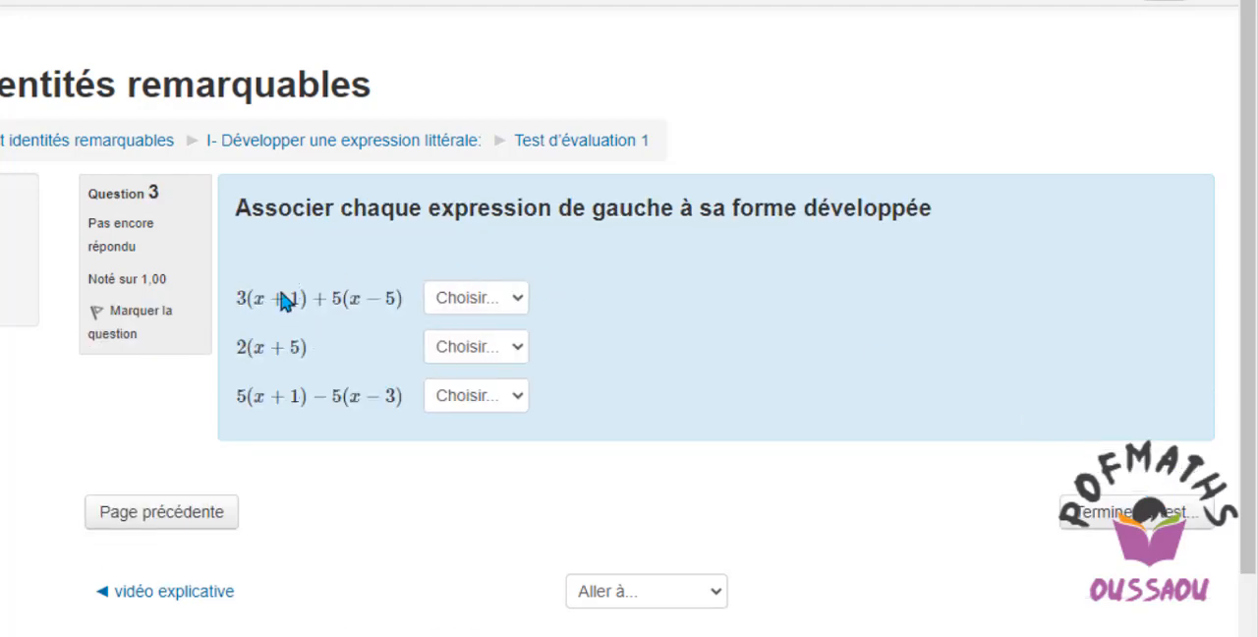
# In Question 3, match 3(x+1)+5(x−5) with 20, 2(x+5) with 8x-22, and 5(x+1)−5(x−3) with 2x+10.
pyautogui.click(519, 309)
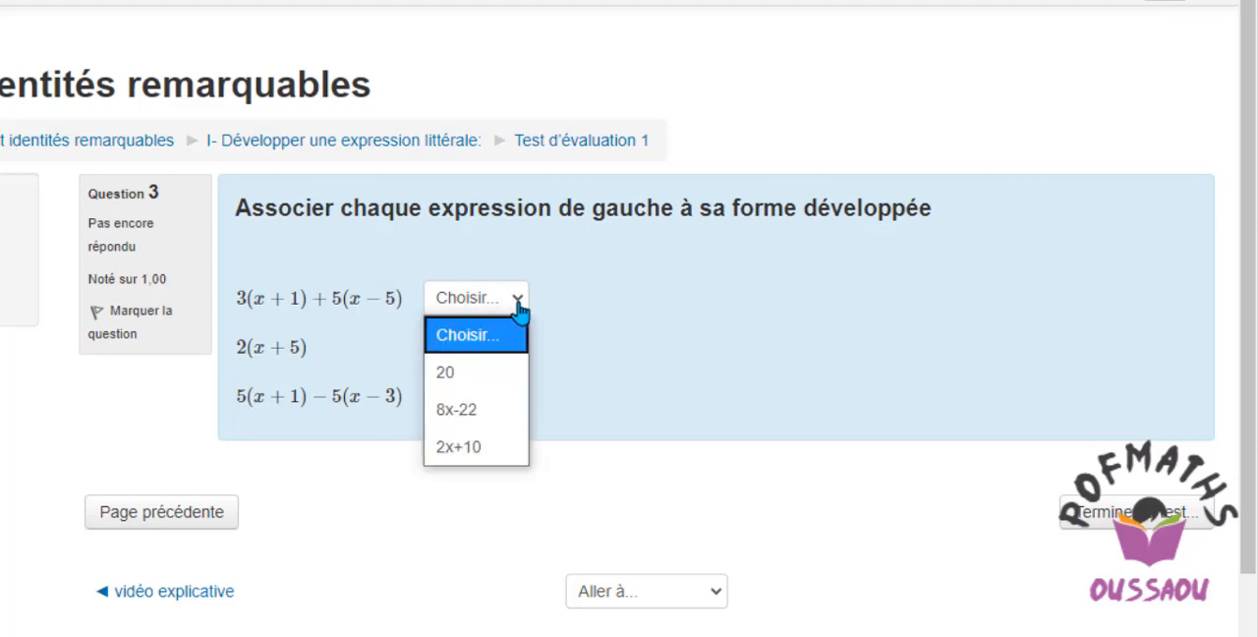
pyautogui.click(458, 385)
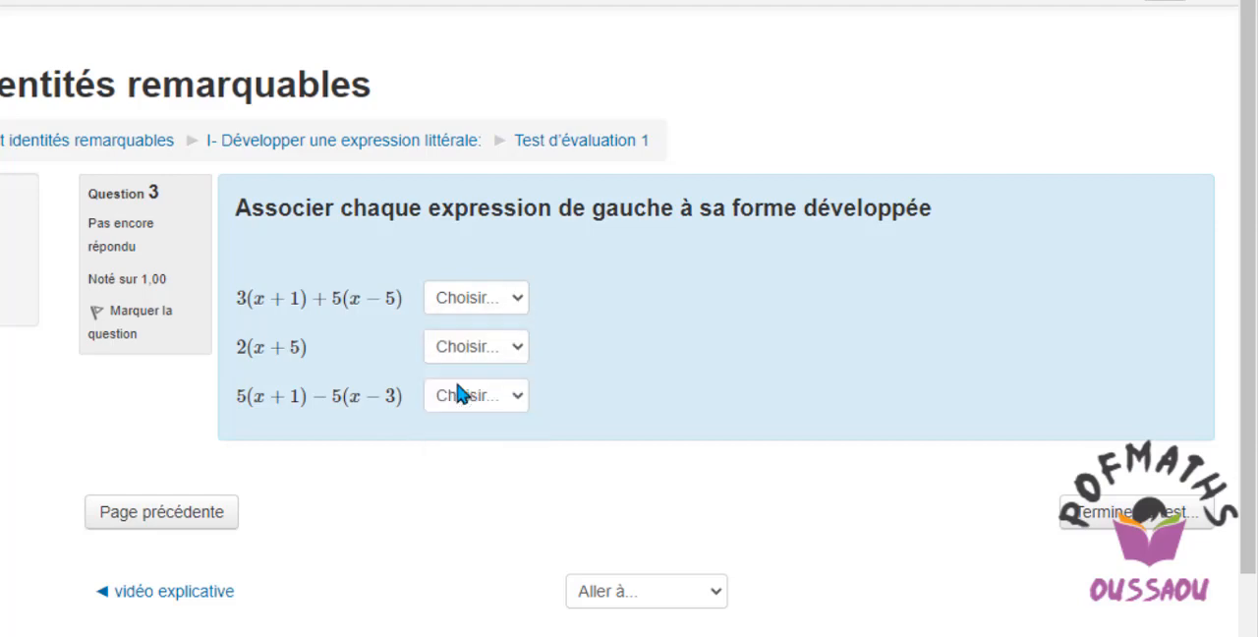
pyautogui.click(518, 350)
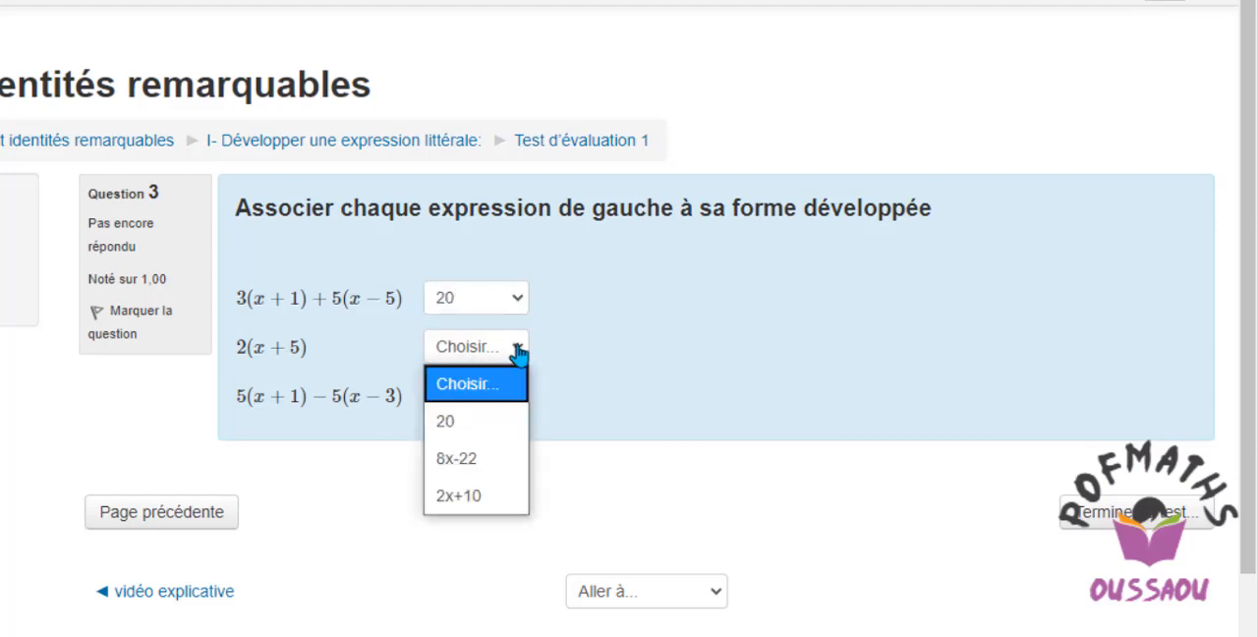
pyautogui.click(465, 476)
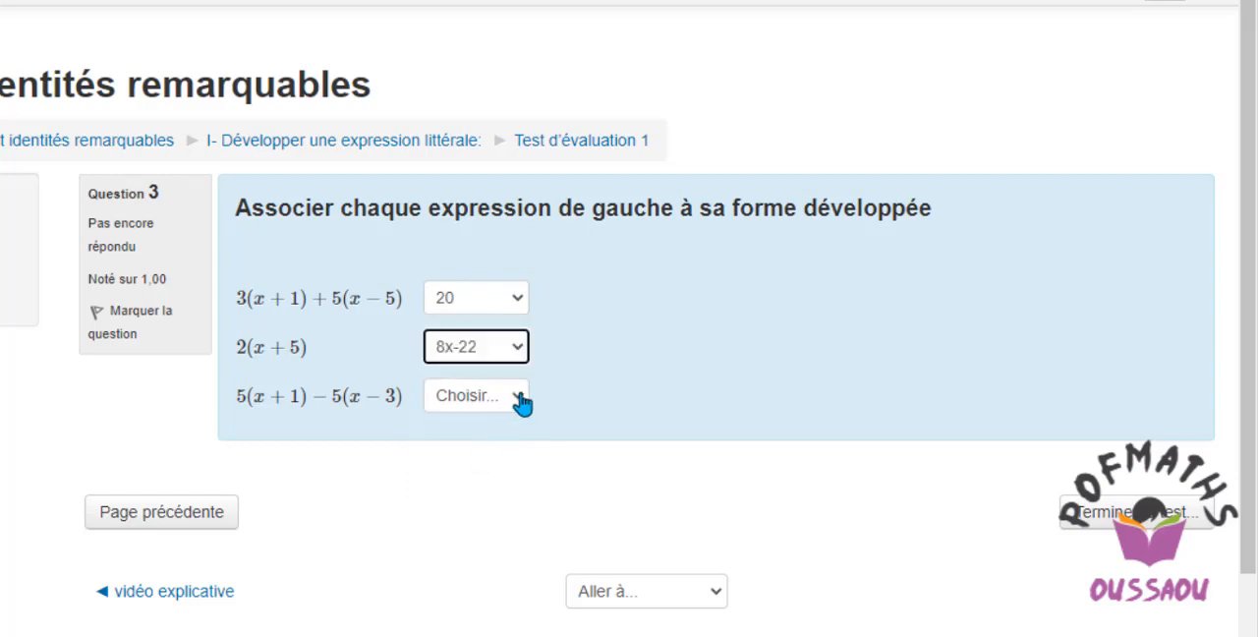
pyautogui.click(518, 398)
pyautogui.click(470, 544)
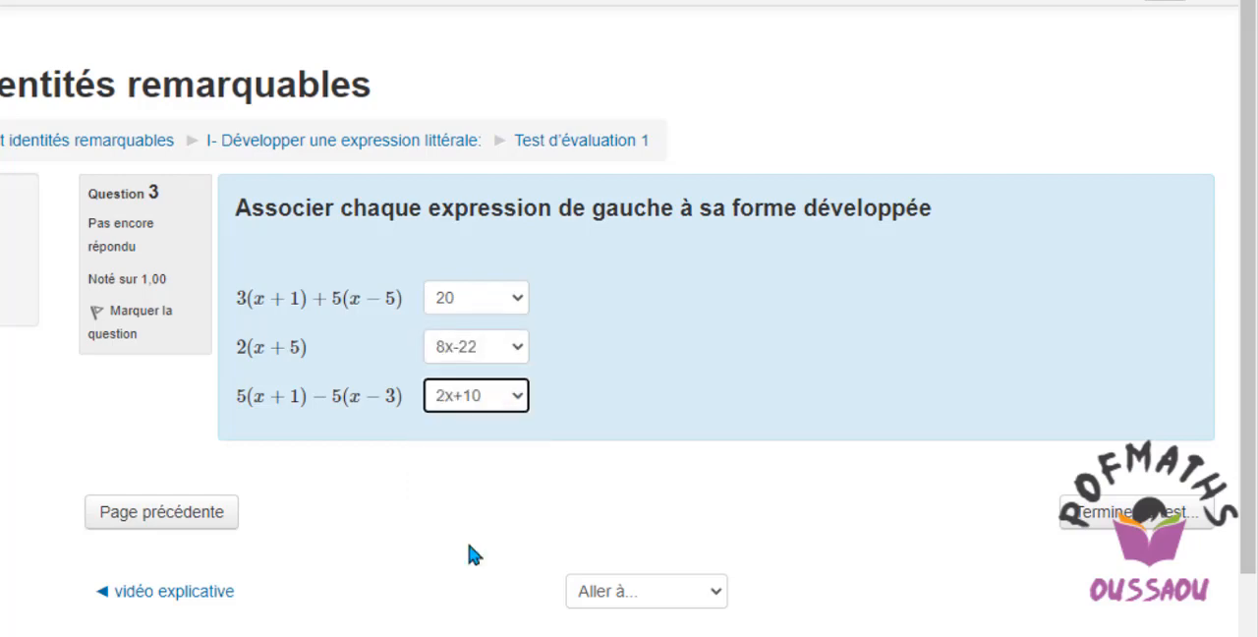
# Finish the quiz attempt and submit all answers for grading, confirming the final submission.
pyautogui.click(1098, 519)
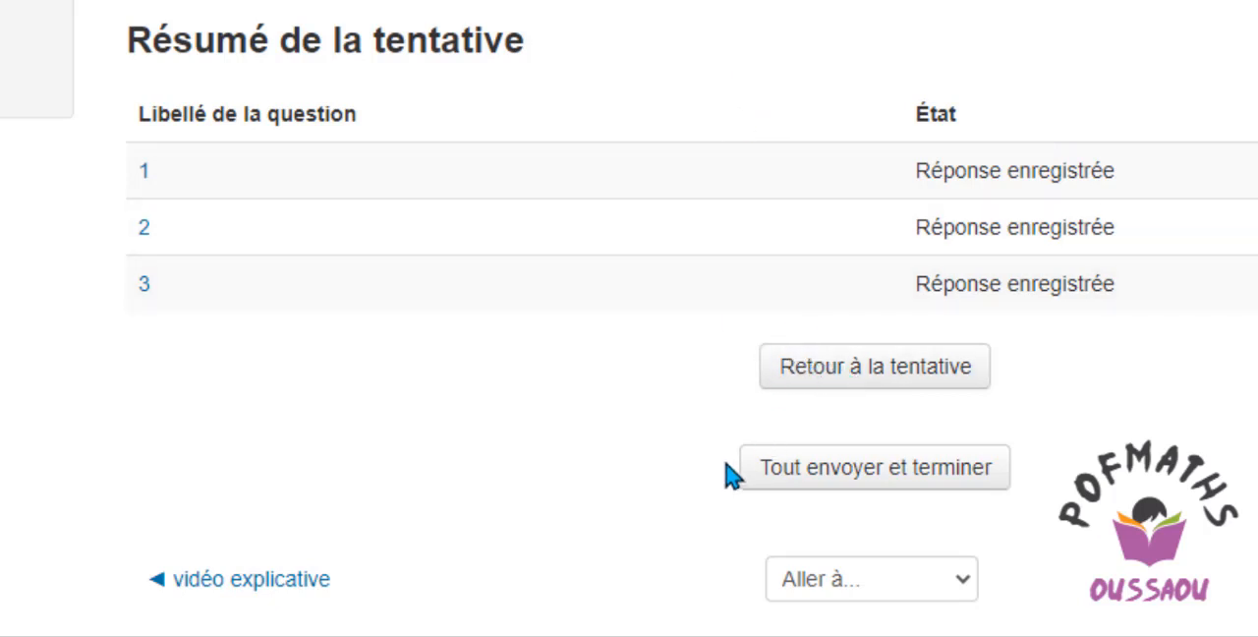
pyautogui.click(821, 480)
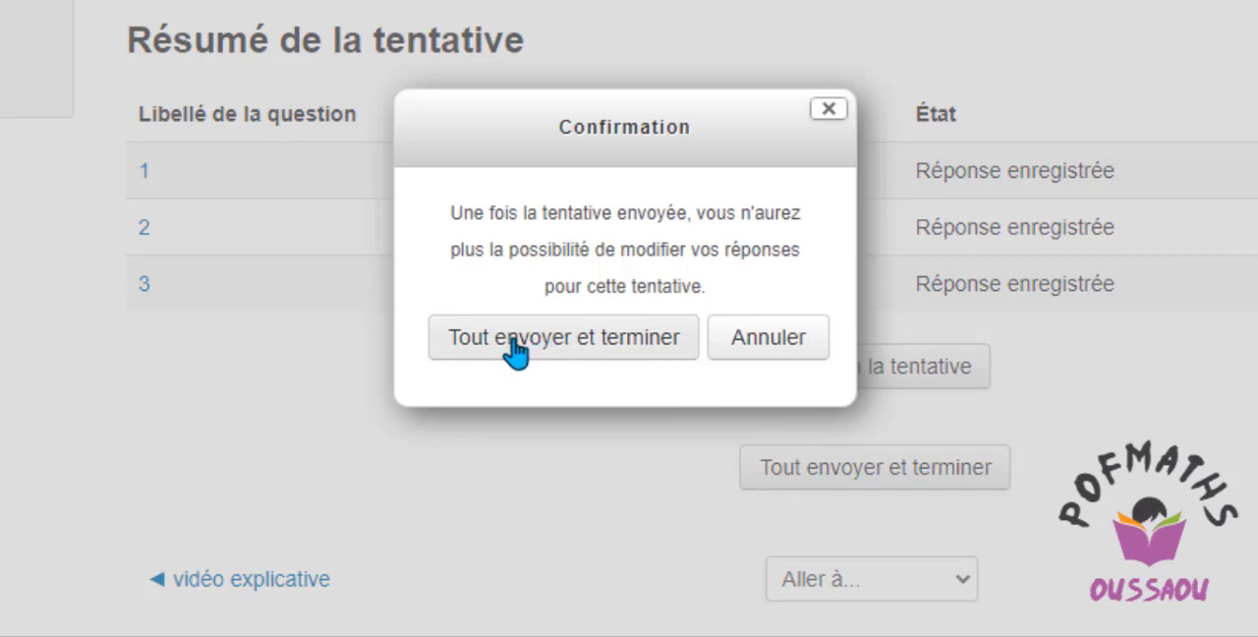
pyautogui.click(515, 349)
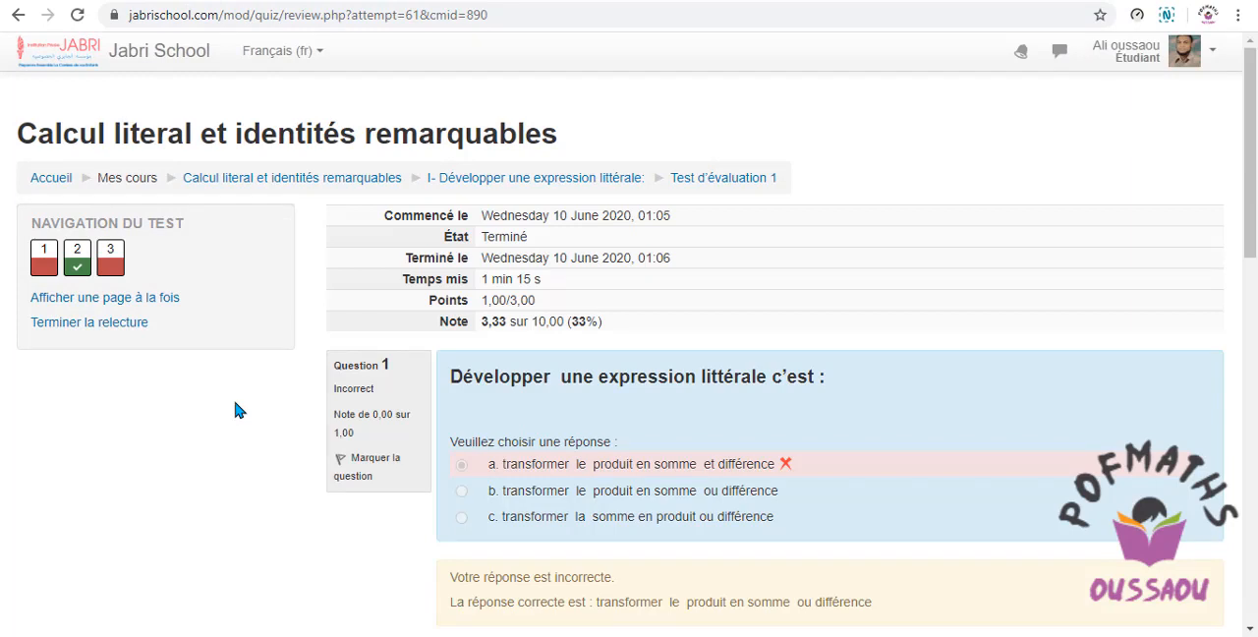
# Review the attempt's grade, marked answers and feedback for Questions 1 to 3.
pyautogui.scroll(-3, 236, 410)
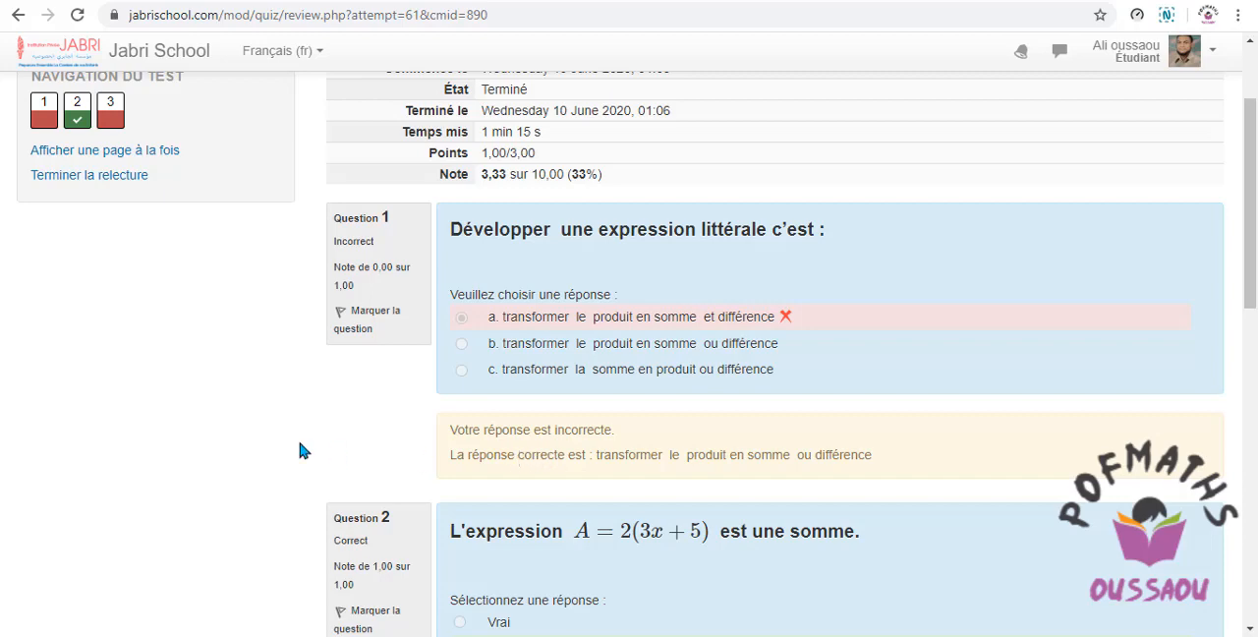
pyautogui.scroll(-3, 303, 449)
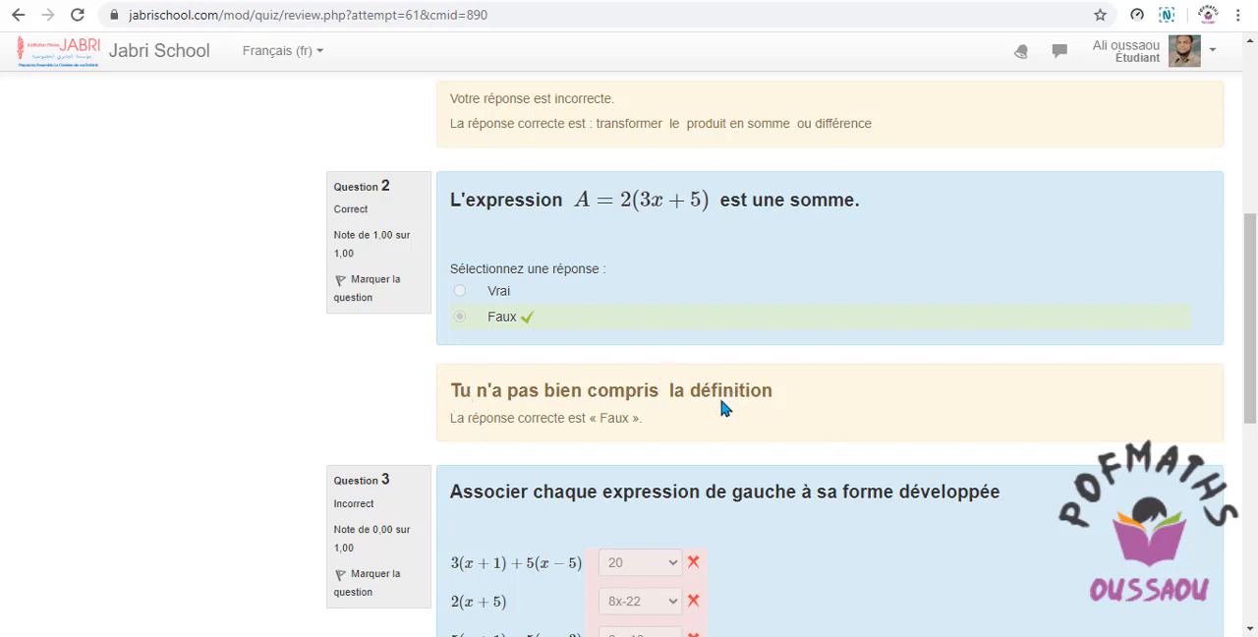
pyautogui.scroll(-2, 300, 413)
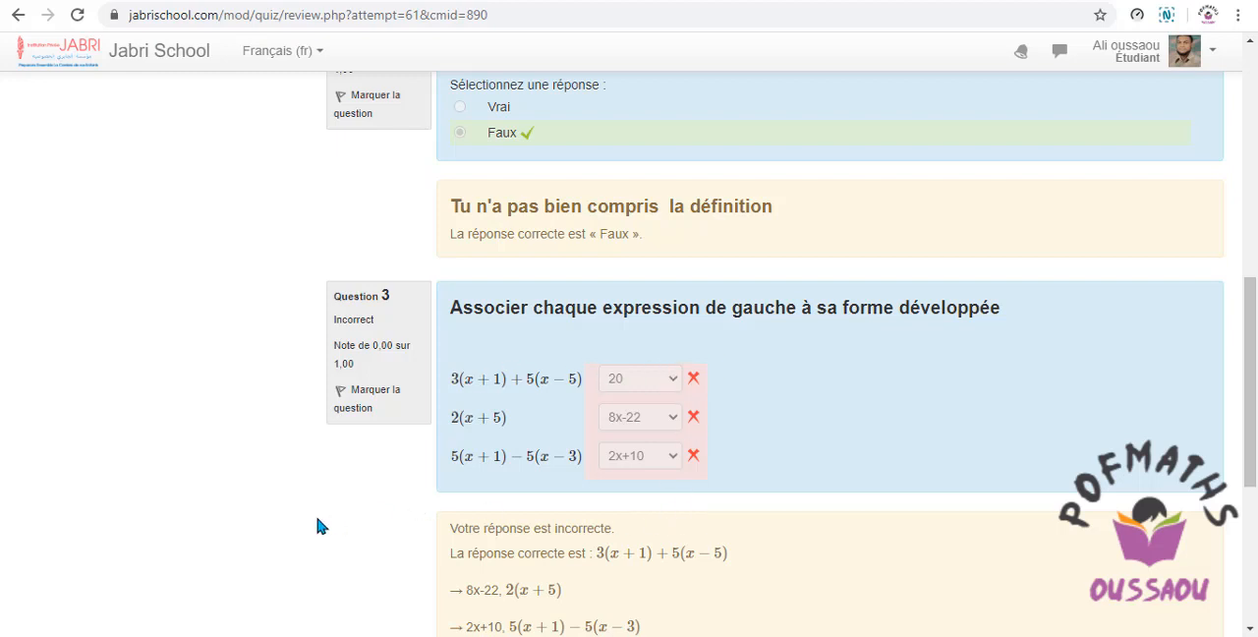
pyautogui.scroll(-1, 318, 526)
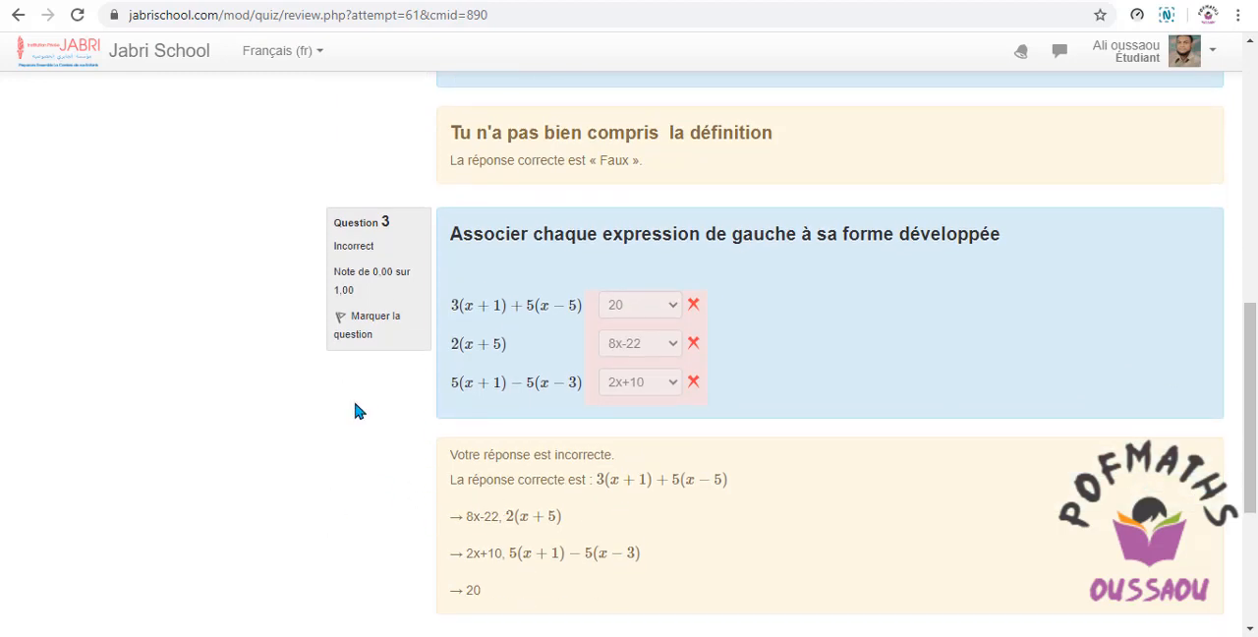